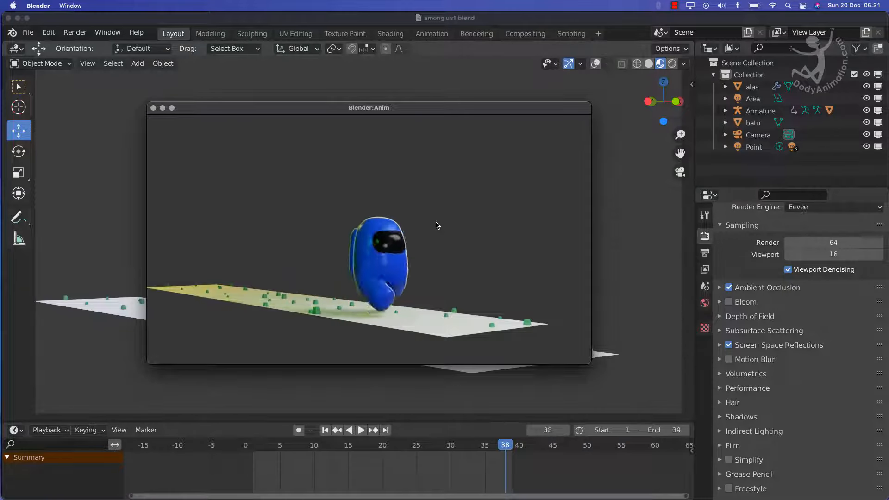
# Watch the rendered walk animation in its preview window and close that window.
pyautogui.moveTo(411, 110); pyautogui.dragTo(396, 98)
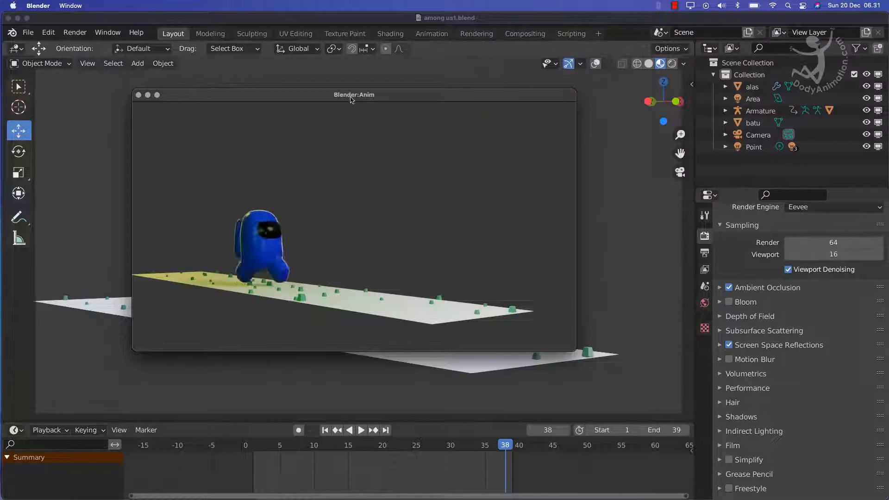
pyautogui.moveTo(354, 95); pyautogui.dragTo(326, 95)
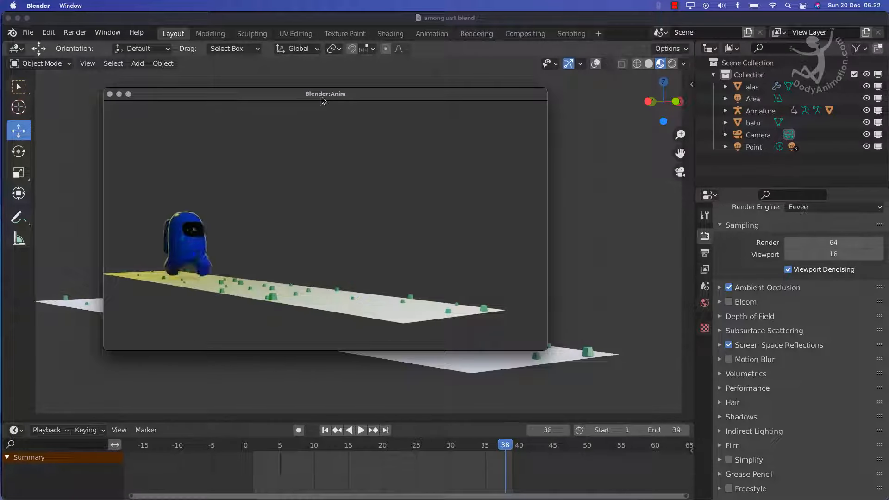
pyautogui.click(109, 94)
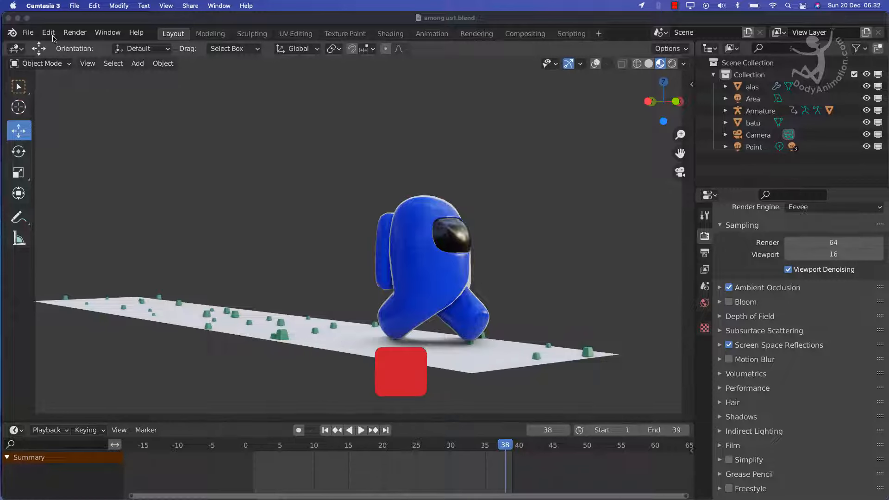
pyautogui.click(160, 103)
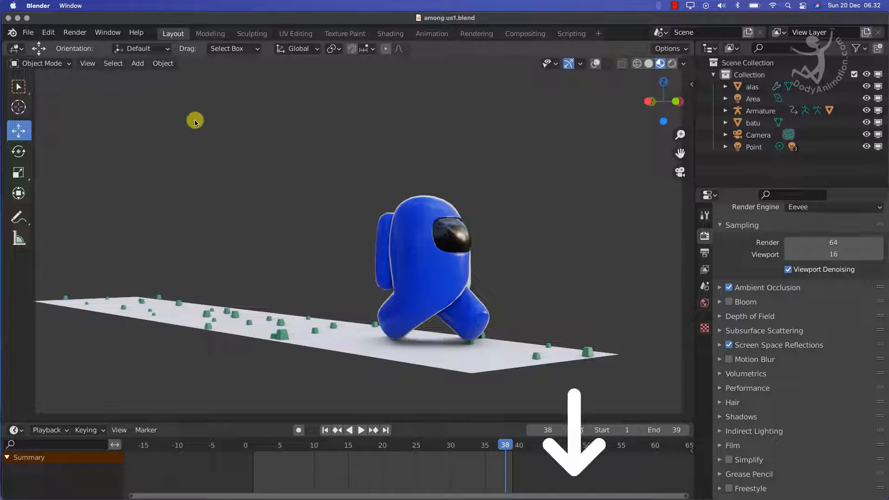
# Open the recent file among us latihan jalan.blend and briefly play its timeline.
pyautogui.click(32, 34)
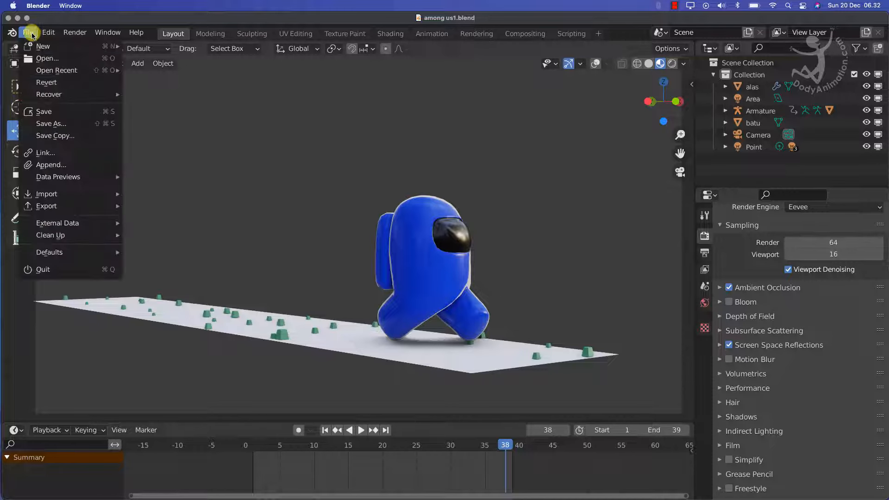
pyautogui.moveTo(42, 72)
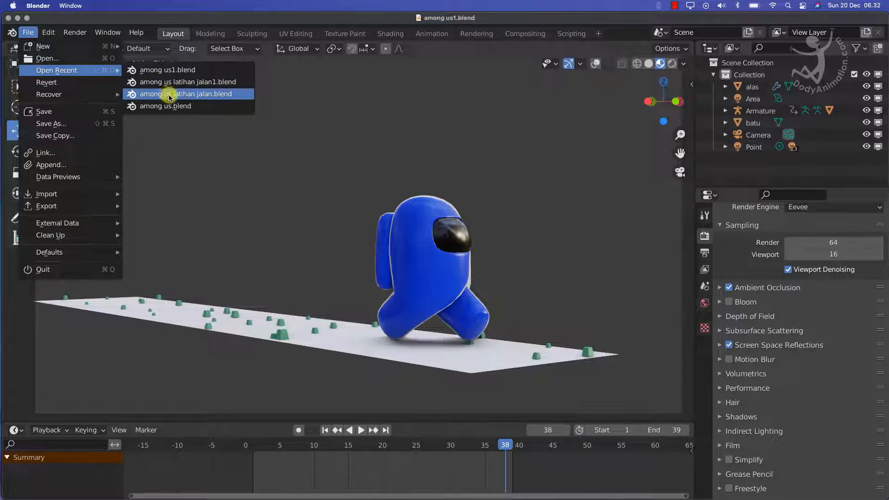
pyautogui.click(196, 95)
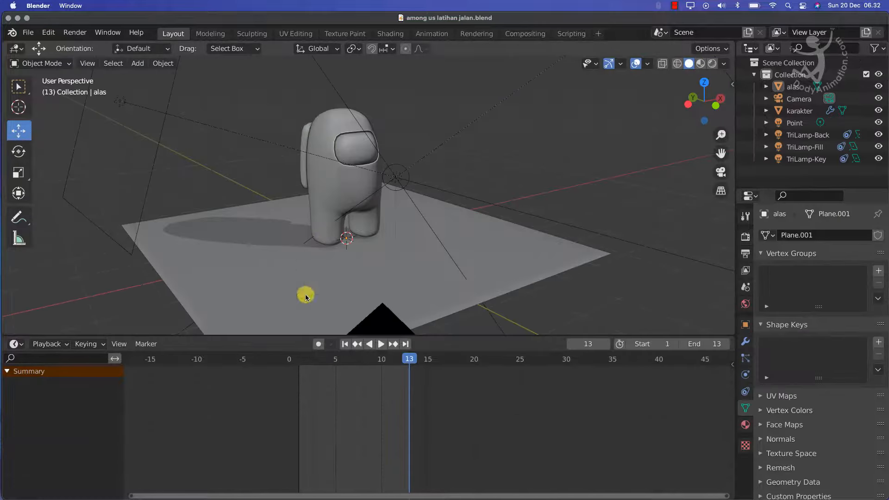
pyautogui.press('space')
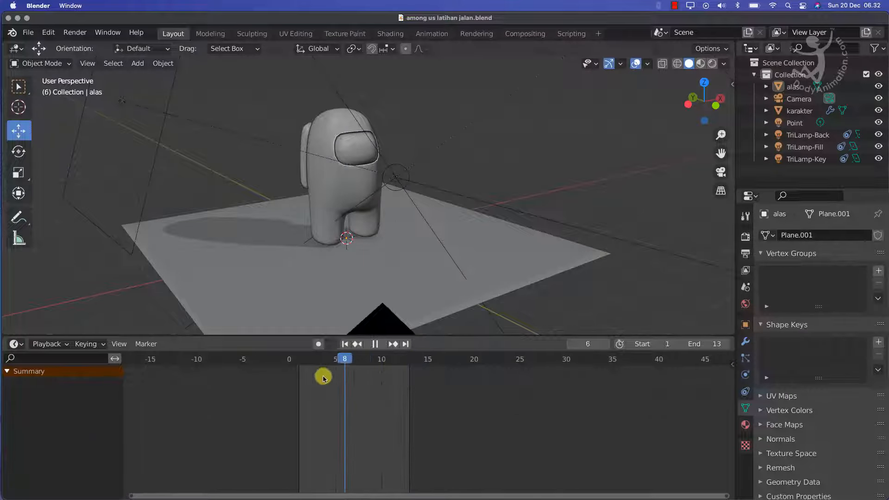
pyautogui.press('space')
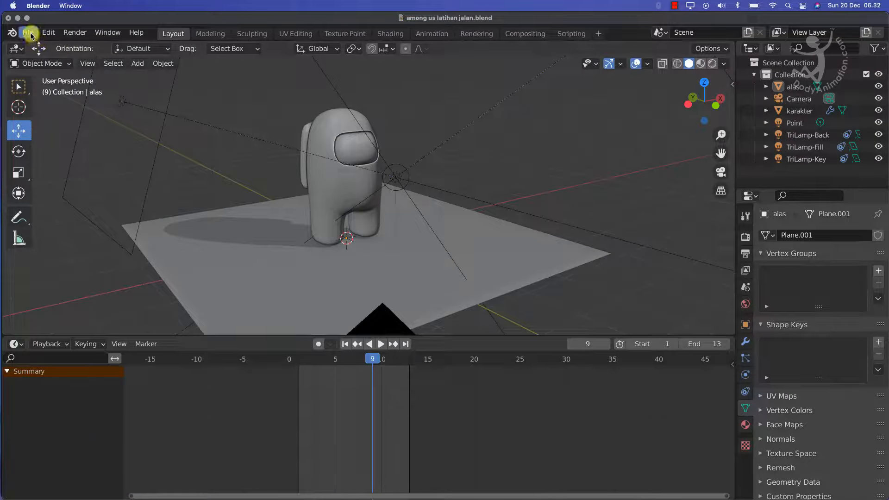
# Save the file as among us latihan jalan1.blend in the Youtube element folder, overwriting the existing file.
pyautogui.click(28, 32)
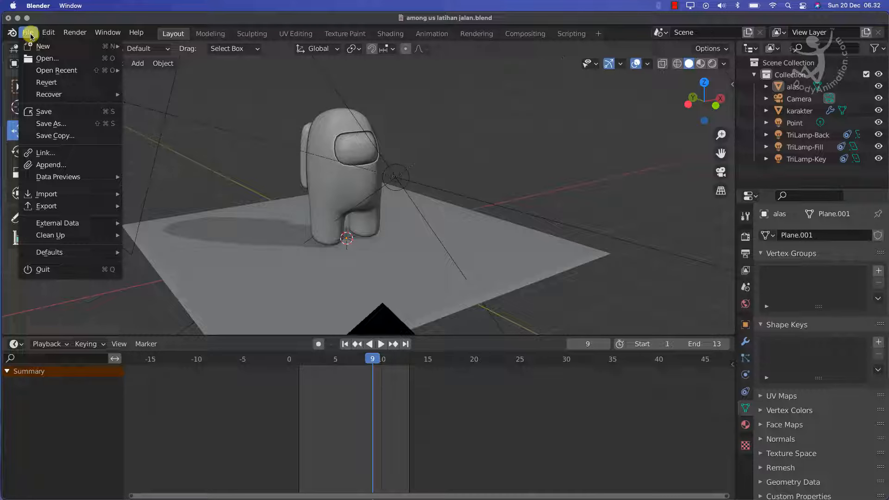
pyautogui.click(54, 125)
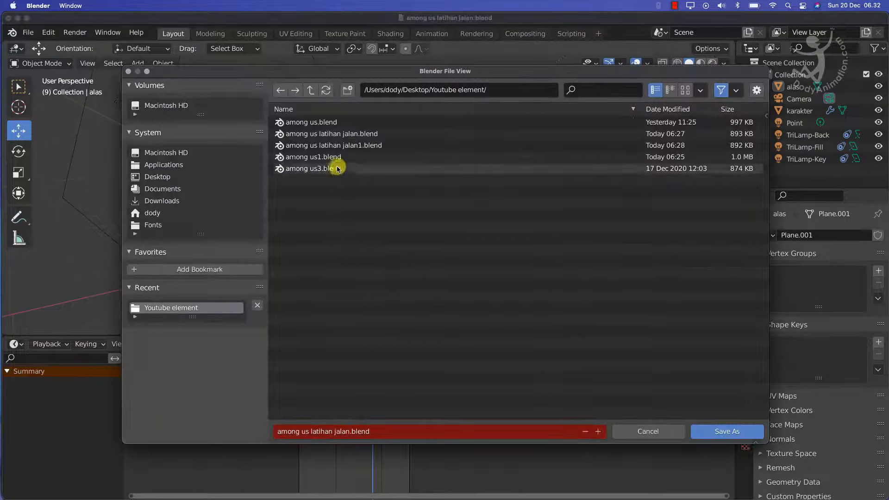
pyautogui.click(338, 145)
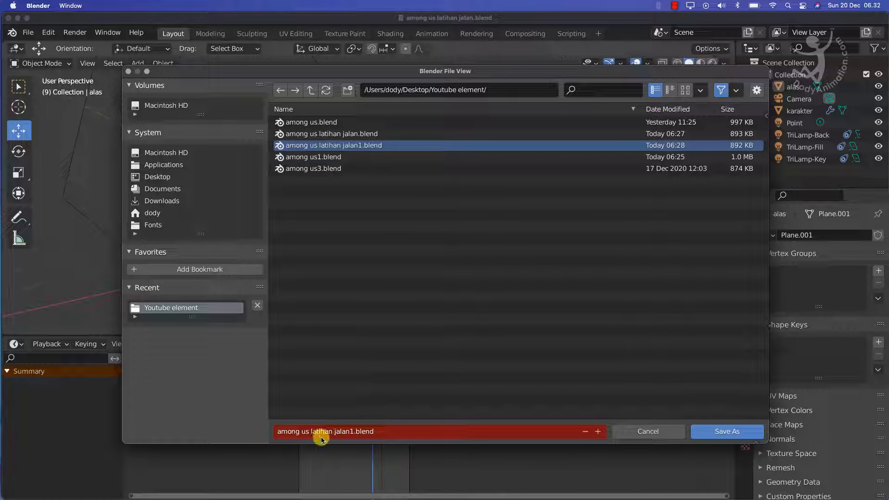
pyautogui.click(720, 432)
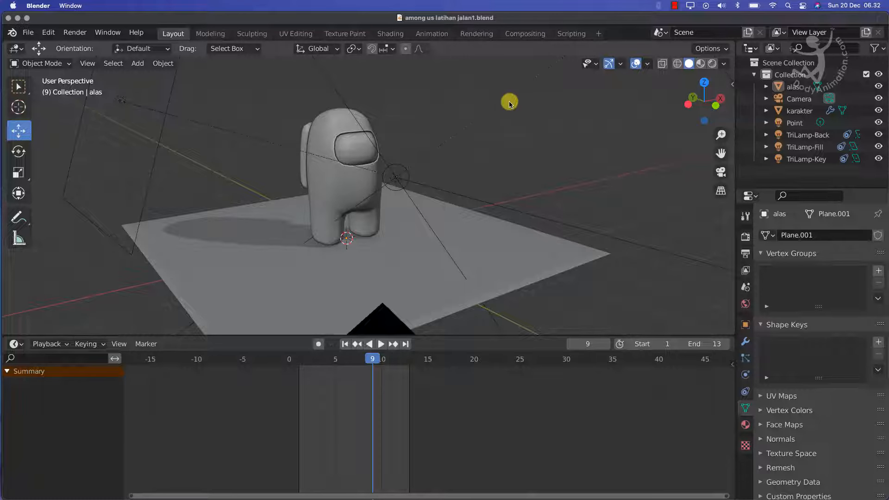
# Examine the character and its lighting in Material Preview and Rendered shading, and return to Solid shading.
pyautogui.scroll(-2, 418, 172)
pyautogui.scroll(3, 411, 174)
pyautogui.keyDown('shift'); pyautogui.moveTo(386, 213); pyautogui.dragTo(406, 211, button='middle'); pyautogui.keyUp('shift')
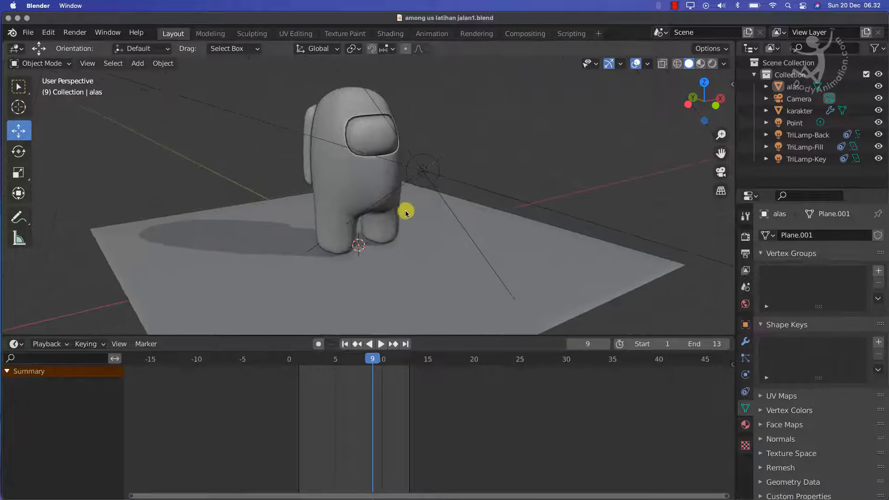
pyautogui.moveTo(460, 139); pyautogui.dragTo(489, 121, button='middle')
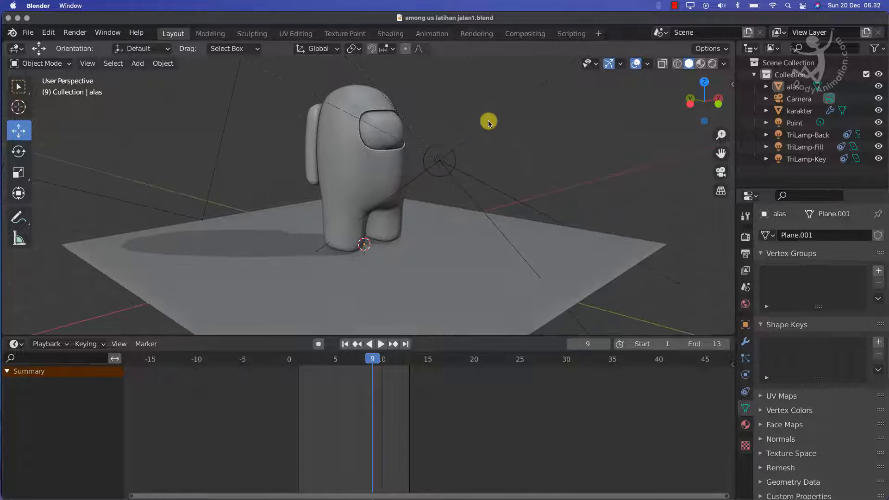
pyautogui.click(702, 66)
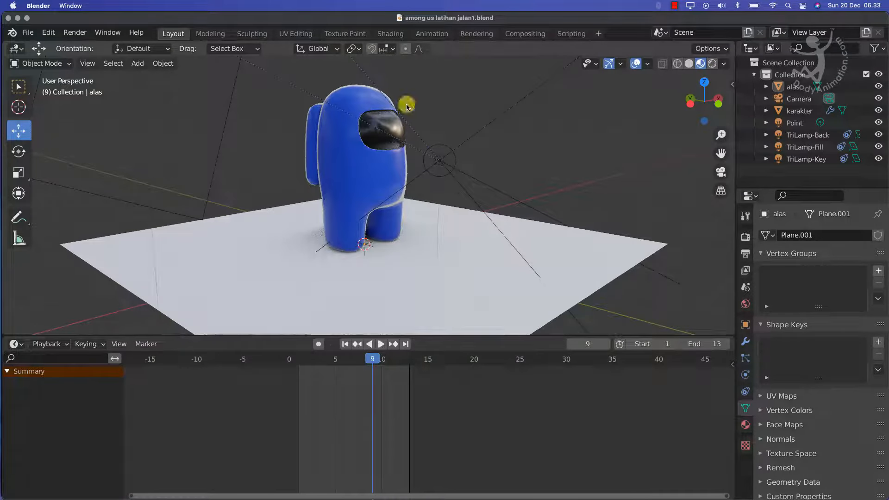
pyautogui.moveTo(426, 175)
pyautogui.mouseDown(button='middle')
pyautogui.moveTo(399, 174)
pyautogui.moveTo(422, 172)
pyautogui.moveTo(433, 157)
pyautogui.mouseUp(button='middle')
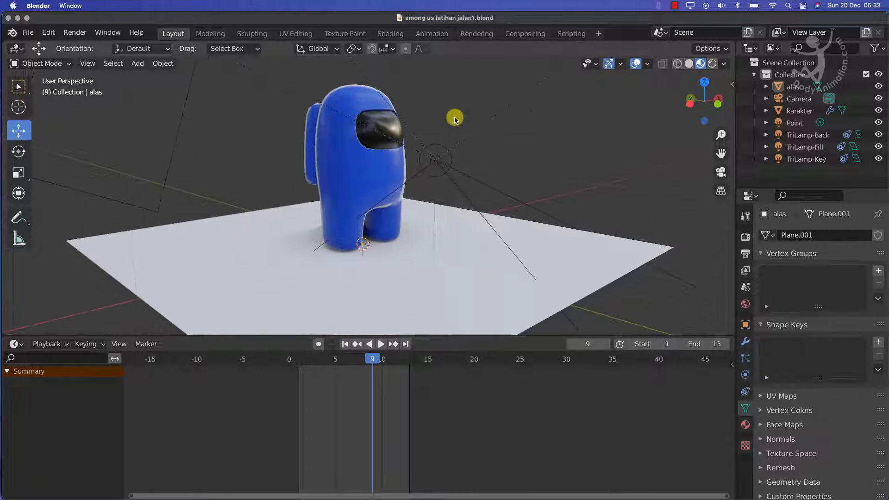
pyautogui.click(712, 64)
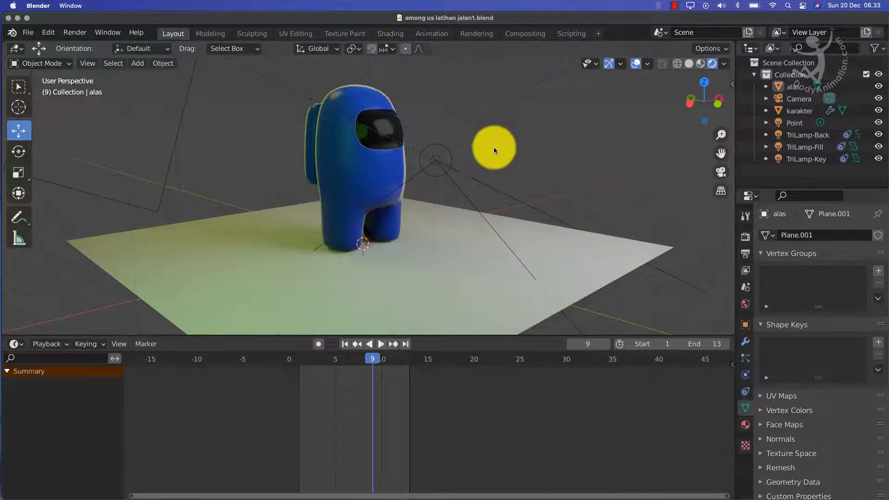
pyautogui.moveTo(493, 147); pyautogui.dragTo(520, 152, button='middle')
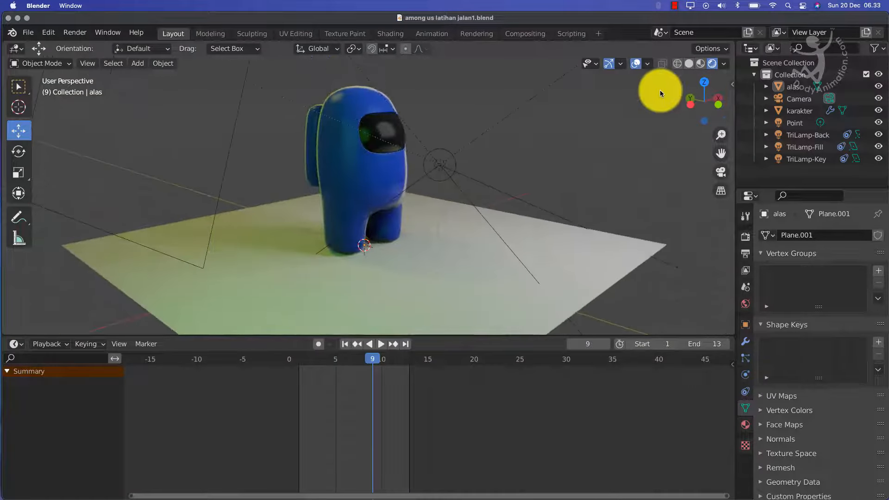
pyautogui.click(689, 64)
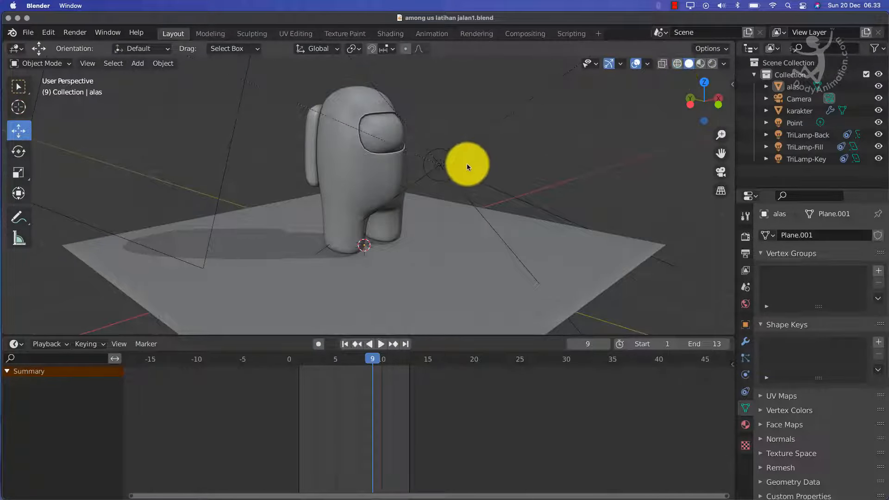
# Turn off the viewport display of the Subdivision modifier on the karakter object, and examine its low-poly shape.
pyautogui.moveTo(467, 164); pyautogui.dragTo(431, 163, button='middle')
pyautogui.click(364, 184)
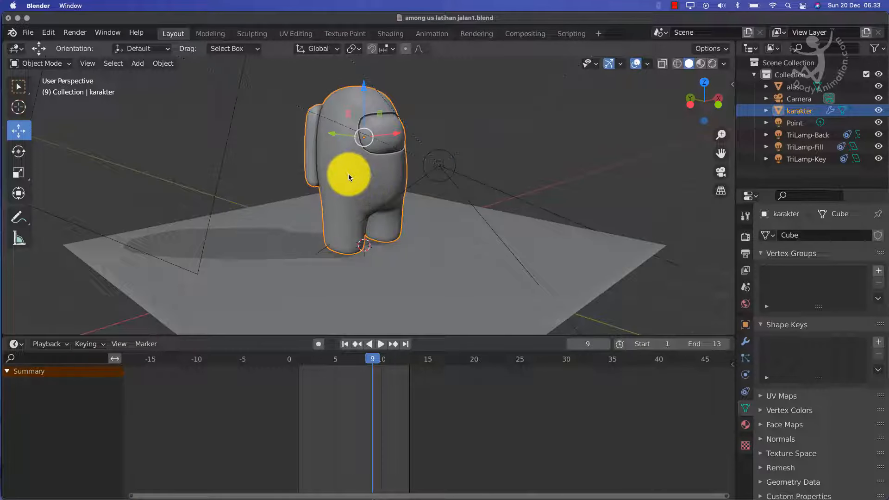
pyautogui.click(745, 344)
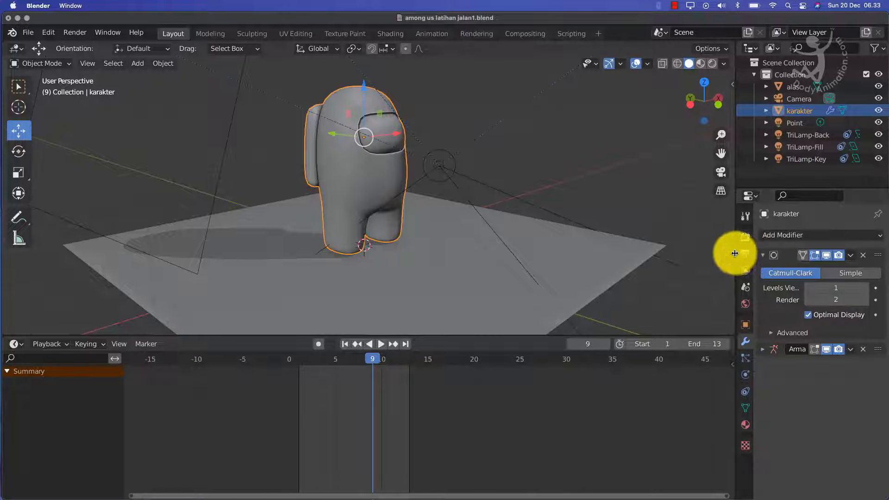
pyautogui.moveTo(736, 253); pyautogui.dragTo(675, 256)
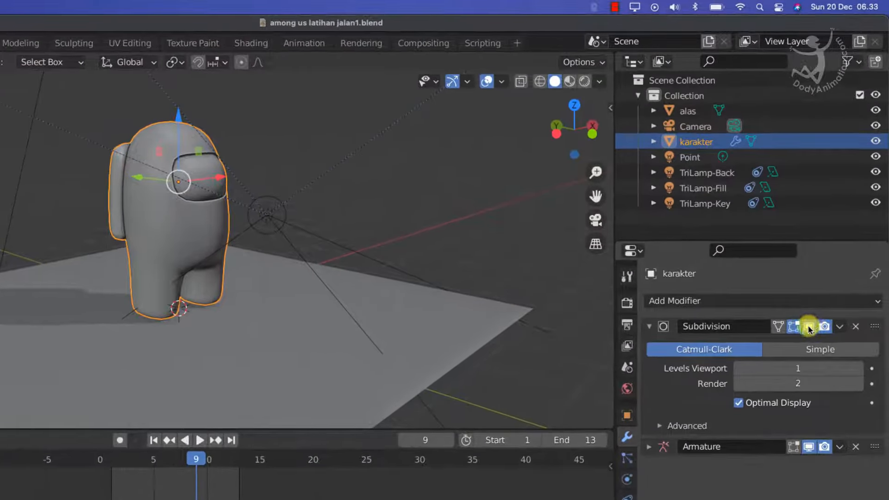
pyautogui.click(808, 327)
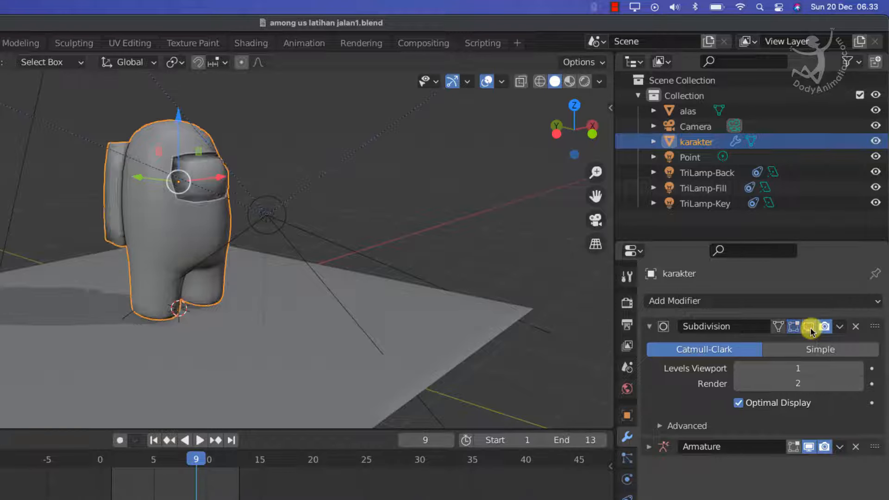
pyautogui.scroll(5, 185, 213)
pyautogui.scroll(-5, 202, 235)
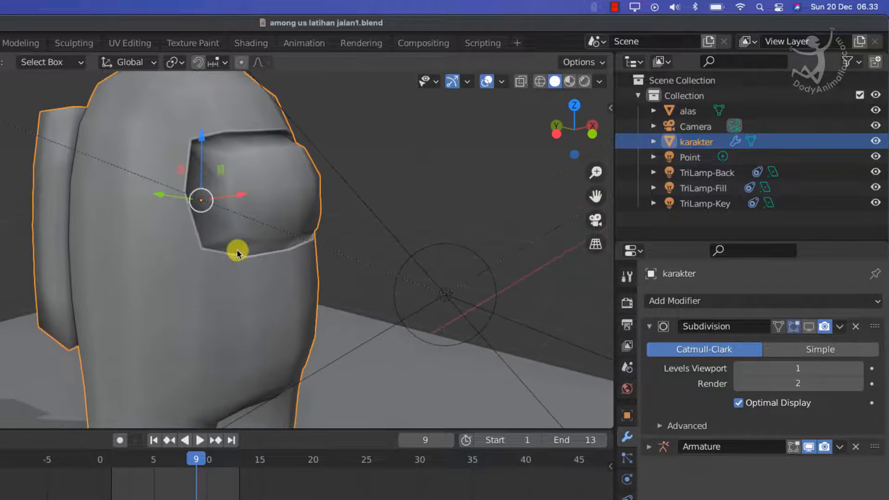
pyautogui.scroll(-3, 296, 241)
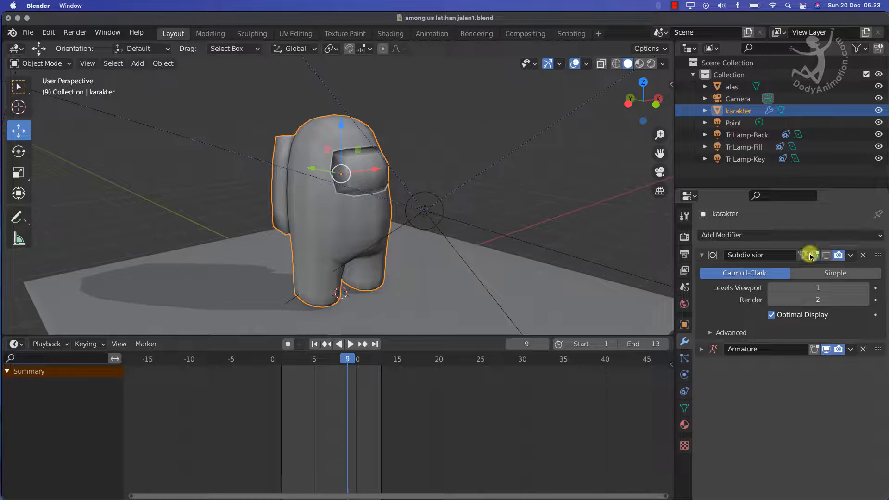
# Render the current frame as a still image to check the character's smoothness, and close the render window.
pyautogui.click(75, 32)
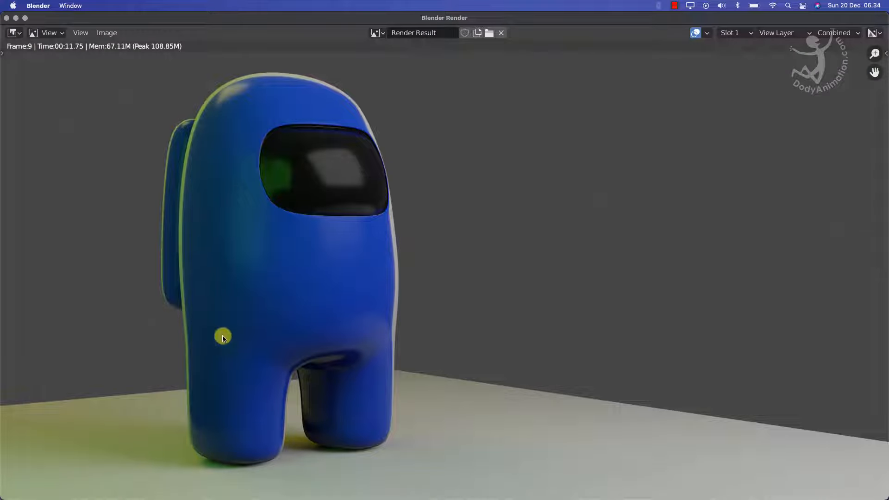
pyautogui.moveTo(152, 21); pyautogui.dragTo(200, 75)
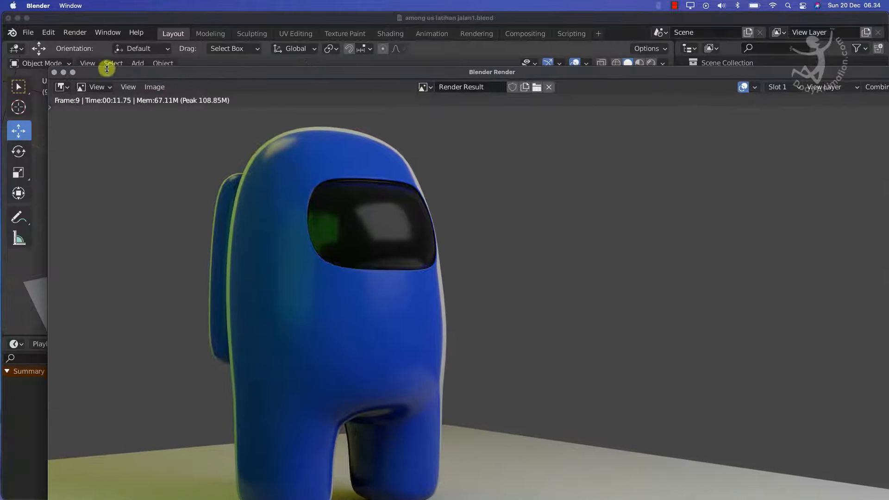
pyautogui.click(54, 72)
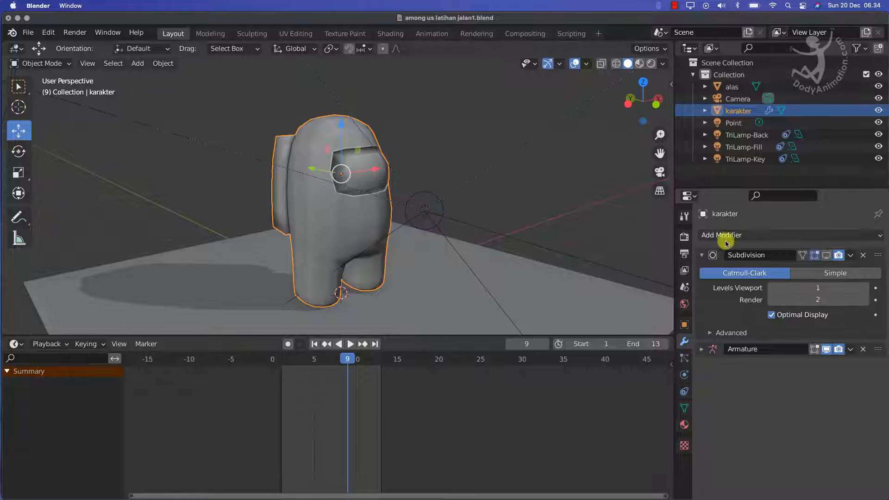
# Reset the 3D cursor to the world origin and frame the character in front orthographic view.
pyautogui.scroll(-3, 450, 214)
pyautogui.moveTo(450, 214); pyautogui.dragTo(424, 201, button='middle')
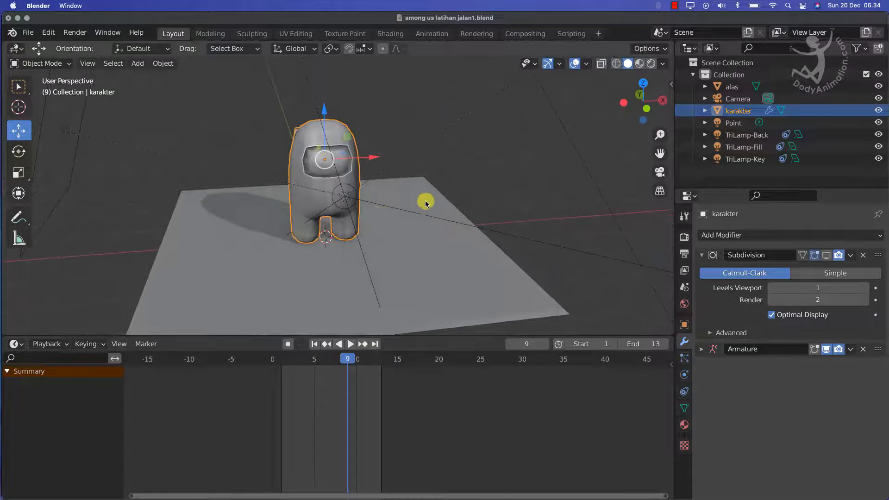
pyautogui.click(647, 109)
pyautogui.scroll(3, 380, 217)
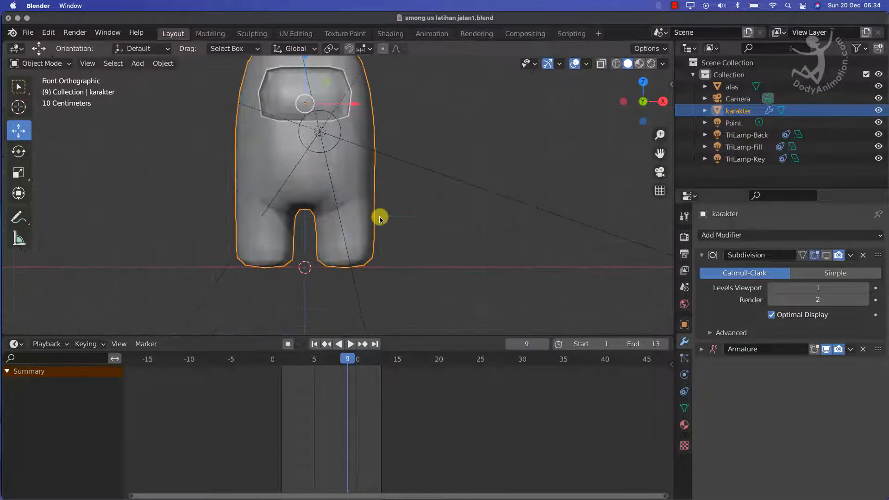
pyautogui.scroll(-1, 376, 200)
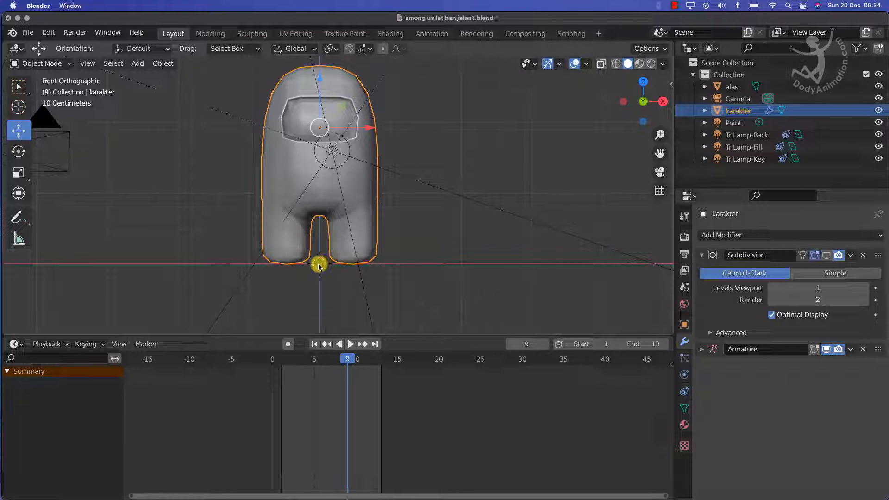
pyautogui.hotkey('shift', 'c')
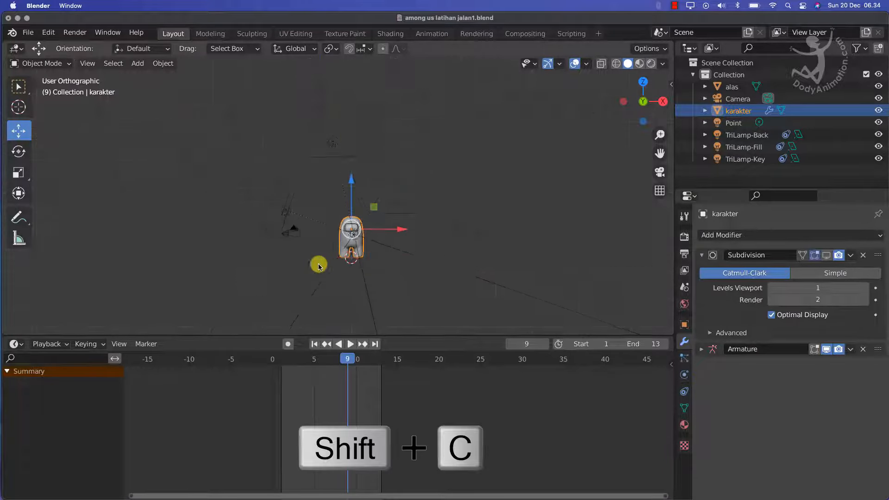
pyautogui.scroll(4, 356, 260)
pyautogui.keyDown('shift'); pyautogui.moveTo(375, 196); pyautogui.dragTo(348, 182, button='middle'); pyautogui.keyUp('shift')
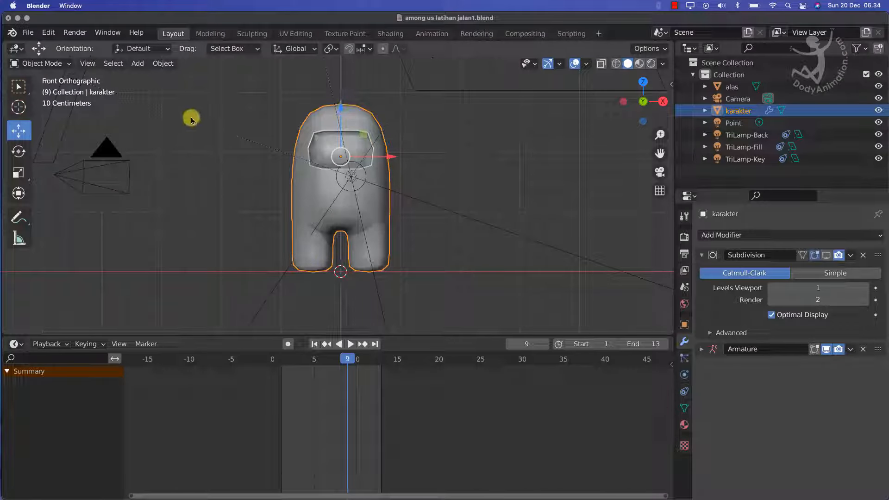
# Find the Rigging: Rigify add-on by searching the preferences for "rig", and enable it.
pyautogui.click(48, 33)
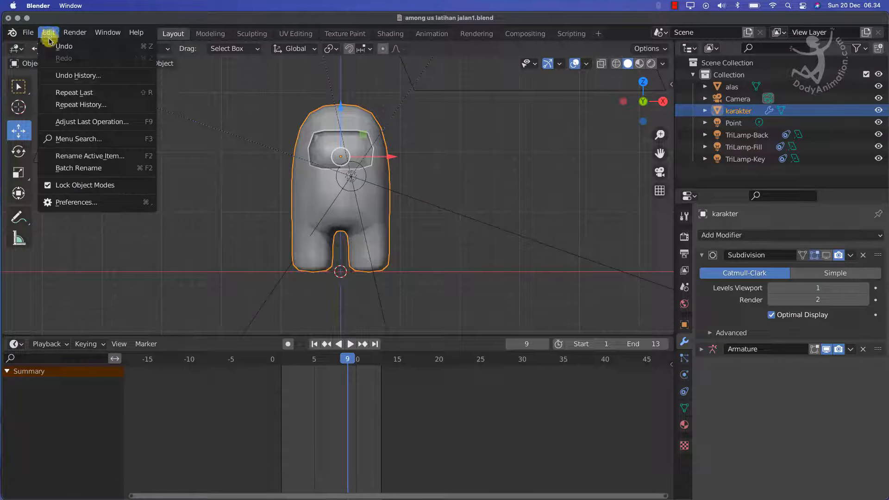
pyautogui.click(98, 204)
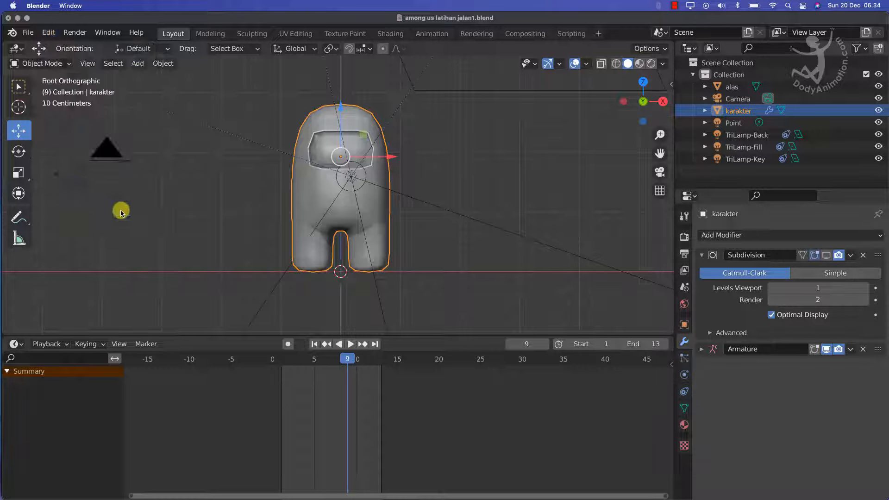
pyautogui.moveTo(246, 19); pyautogui.dragTo(381, 34)
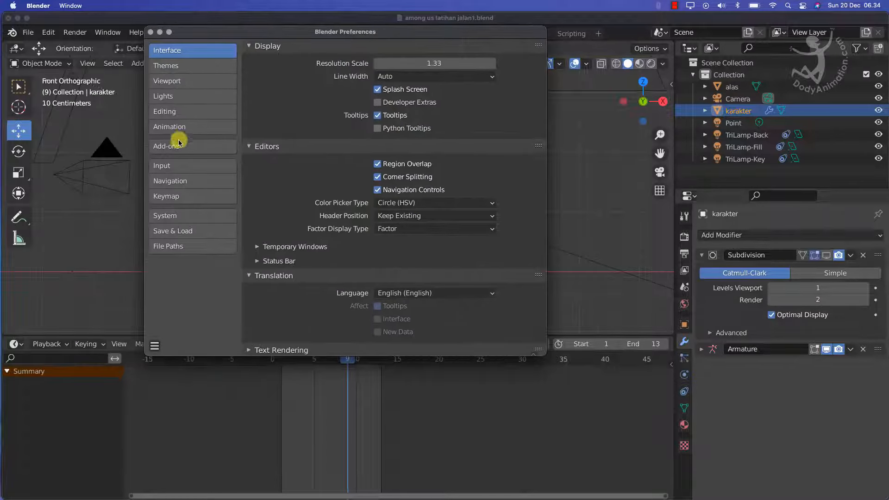
pyautogui.click(178, 142)
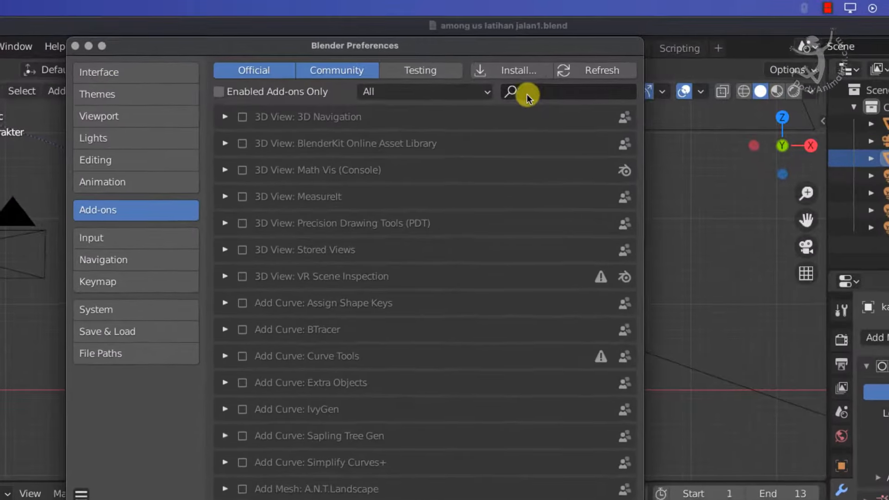
pyautogui.click(543, 93)
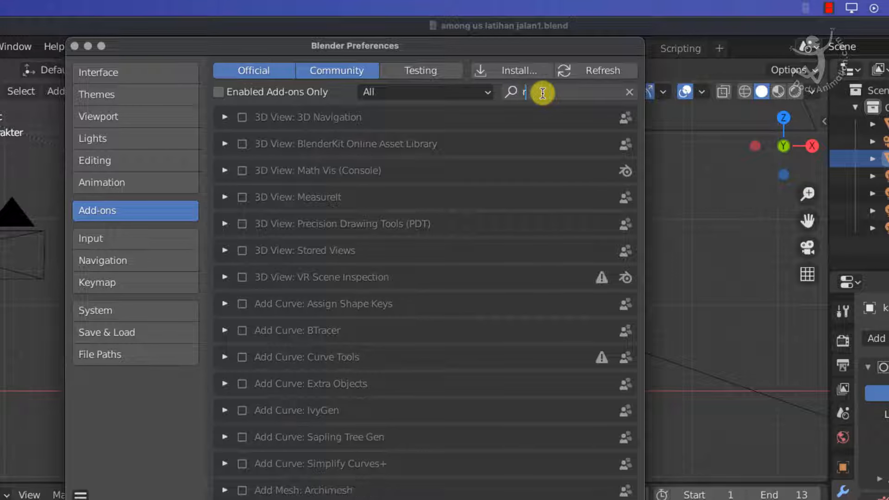
pyautogui.write('rig')
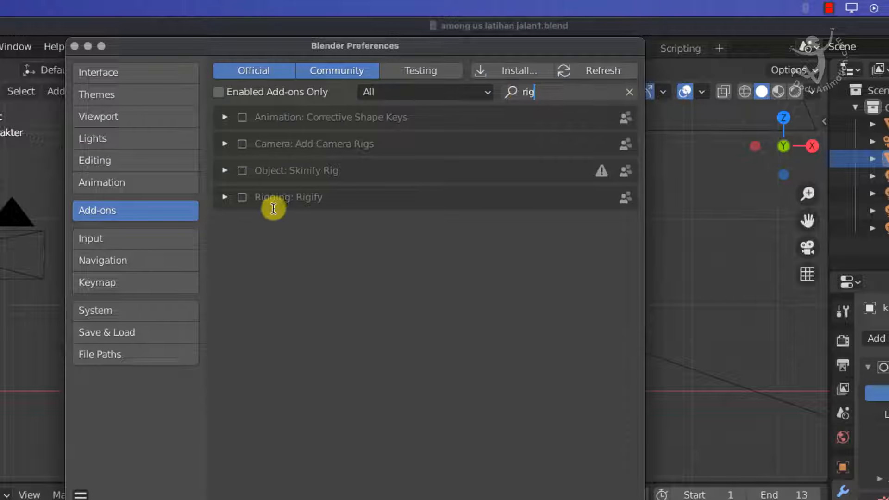
pyautogui.click(244, 199)
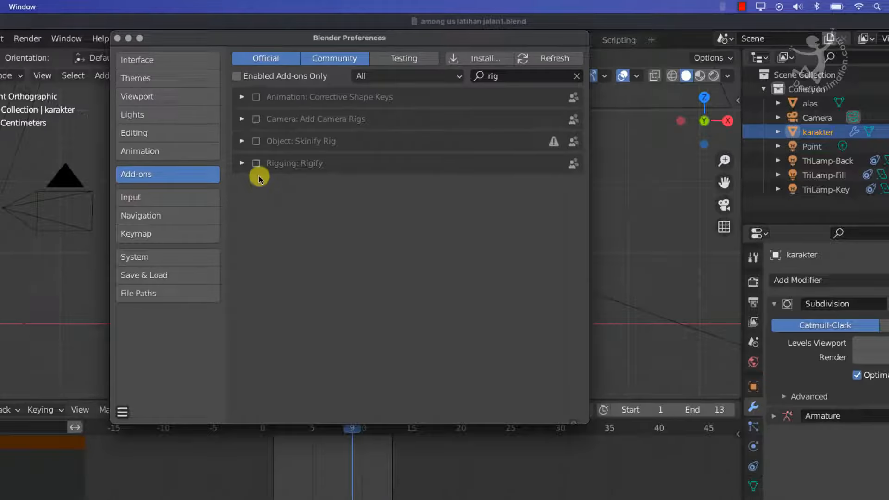
pyautogui.click(242, 197)
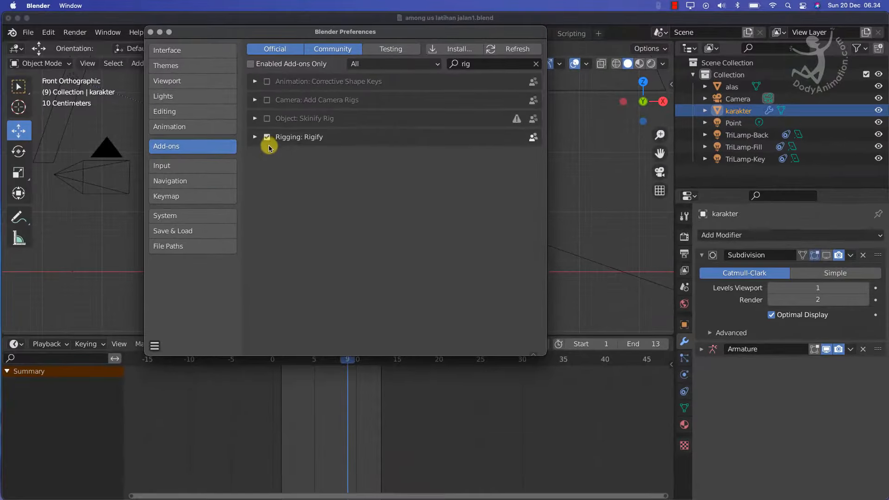
# Save the preferences and close the preferences window.
pyautogui.click(154, 346)
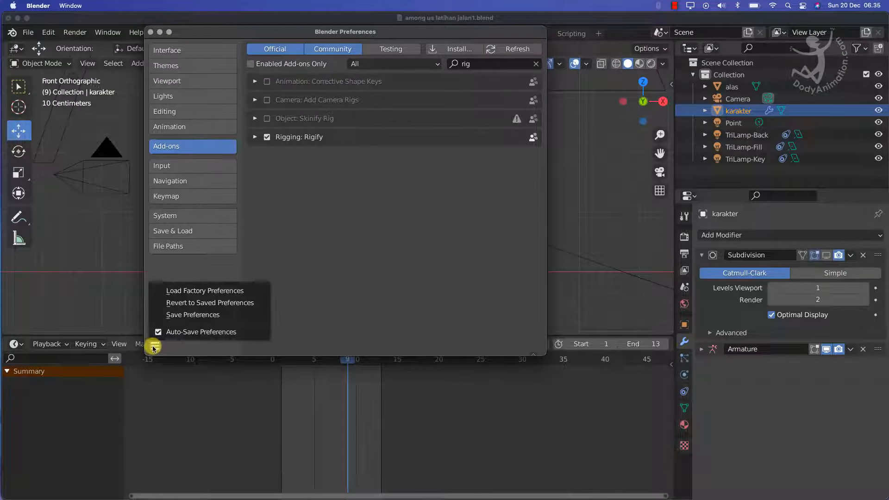
pyautogui.click(171, 315)
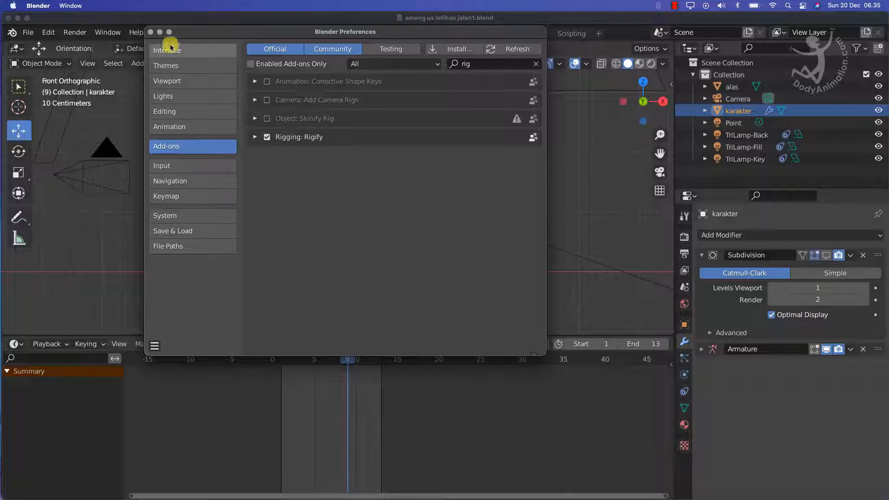
pyautogui.click(150, 31)
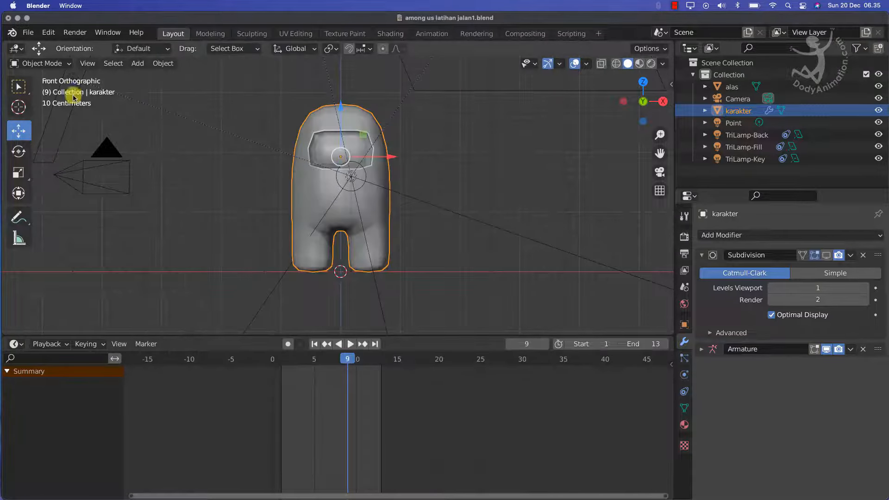
# Add a single-bone armature at the world origin, between the character's legs.
pyautogui.click(124, 64)
pyautogui.click(142, 66)
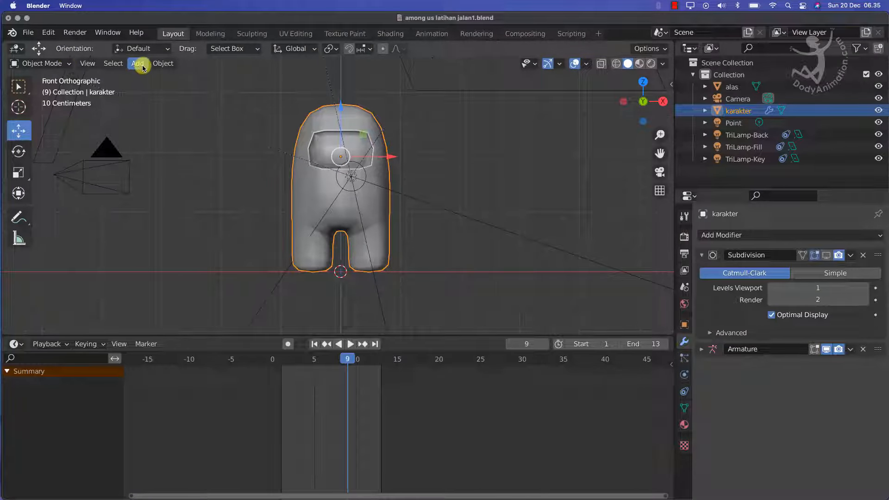
pyautogui.click(142, 67)
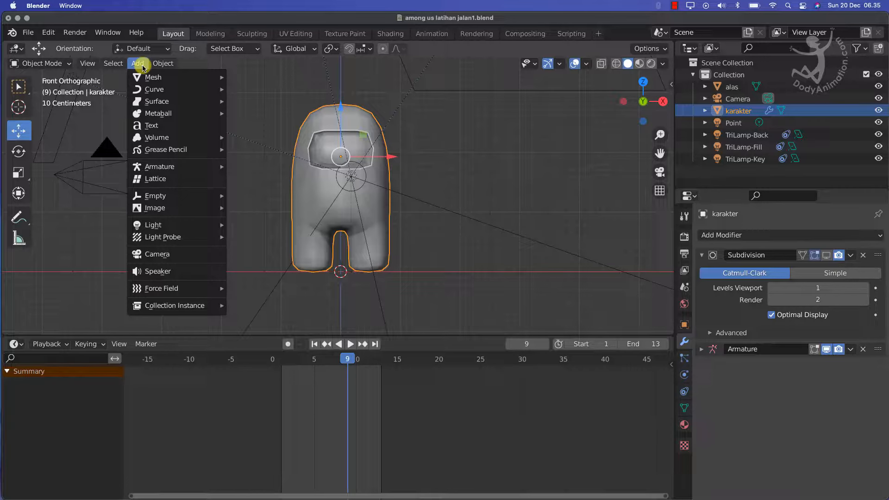
pyautogui.moveTo(167, 168)
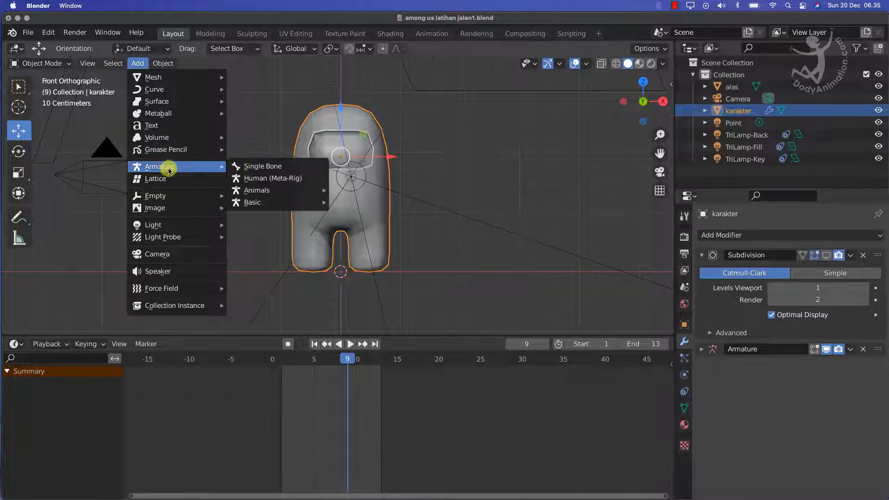
pyautogui.click(243, 168)
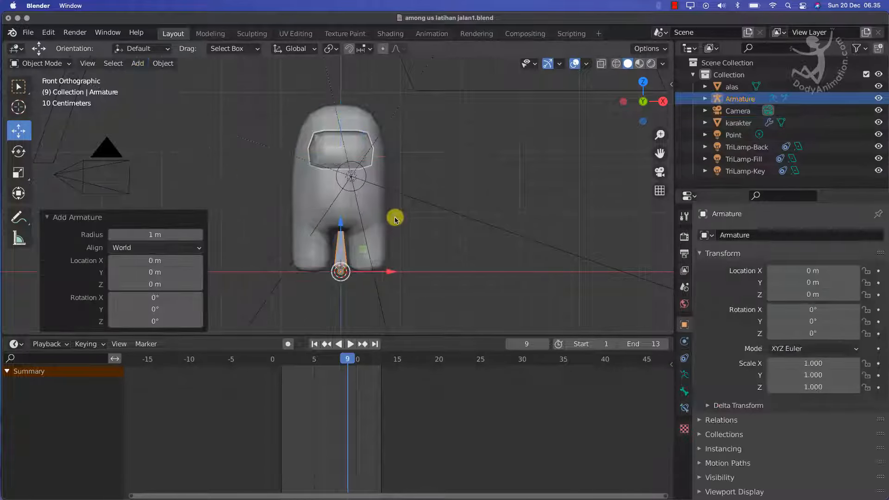
pyautogui.scroll(2, 332, 262)
pyautogui.scroll(-3, 341, 259)
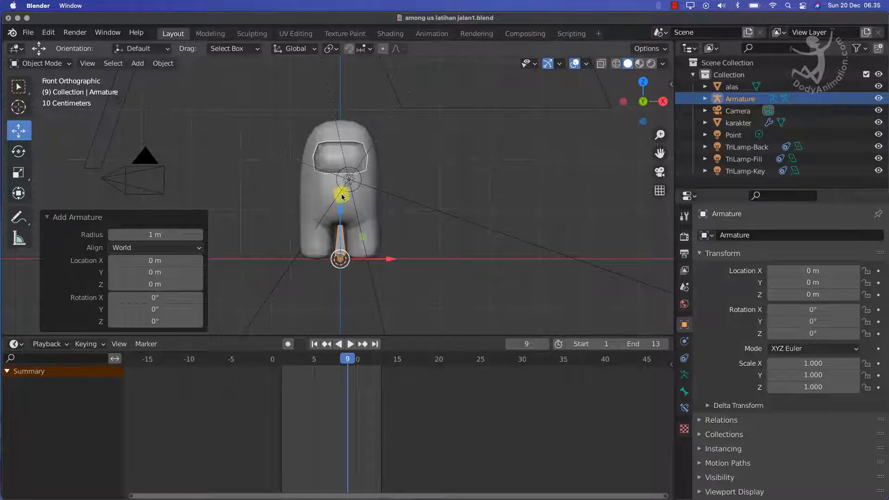
pyautogui.scroll(2, 362, 238)
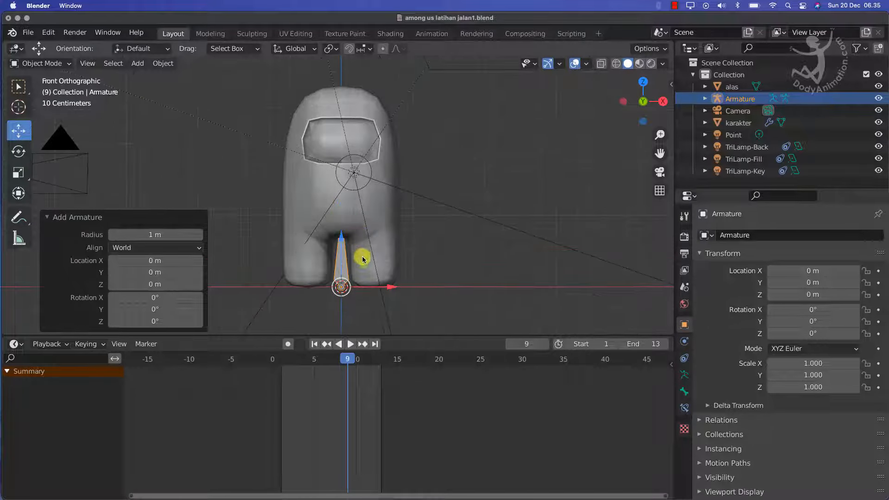
pyautogui.keyDown('shift'); pyautogui.moveTo(363, 256); pyautogui.dragTo(363, 227, button='middle'); pyautogui.keyUp('shift')
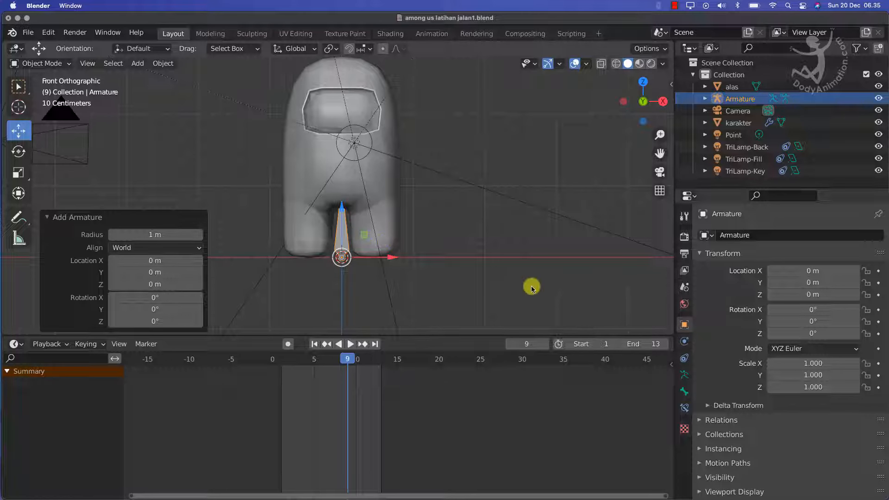
# Set the armature's viewport display to In Front so the bone draws over the character mesh.
pyautogui.click(684, 375)
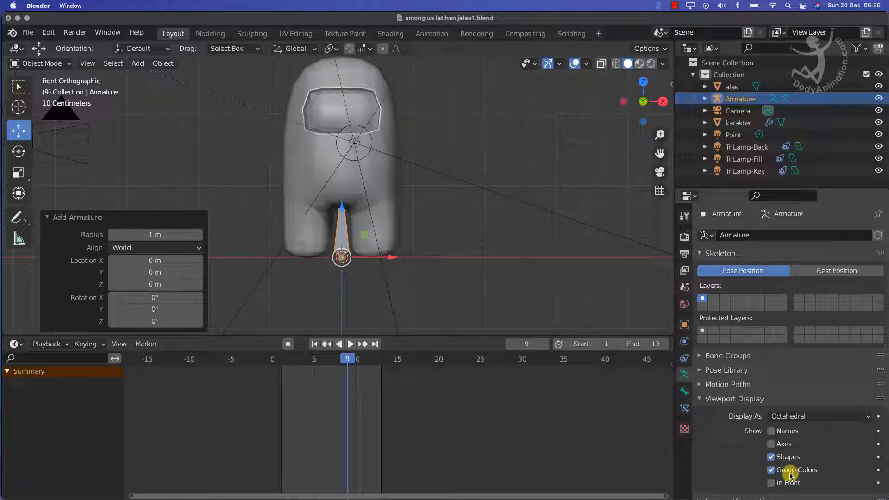
pyautogui.scroll(-2, 787, 468)
pyautogui.scroll(2, 371, 229)
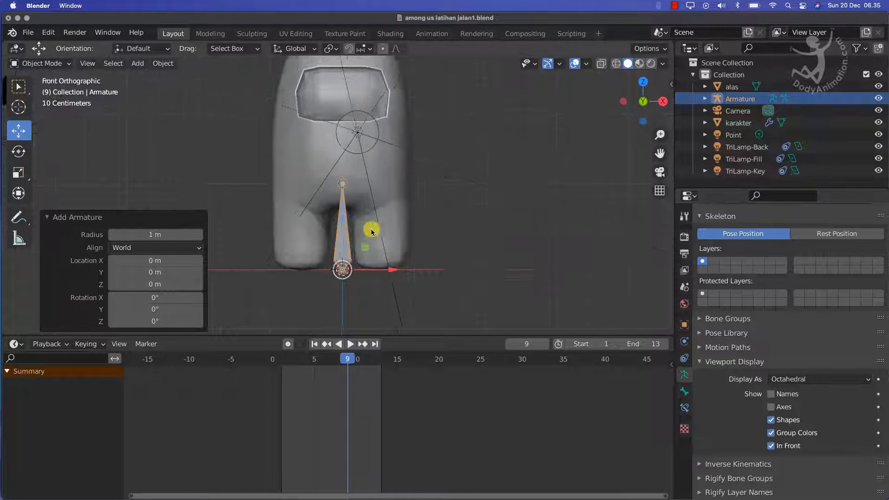
pyautogui.scroll(-2, 360, 233)
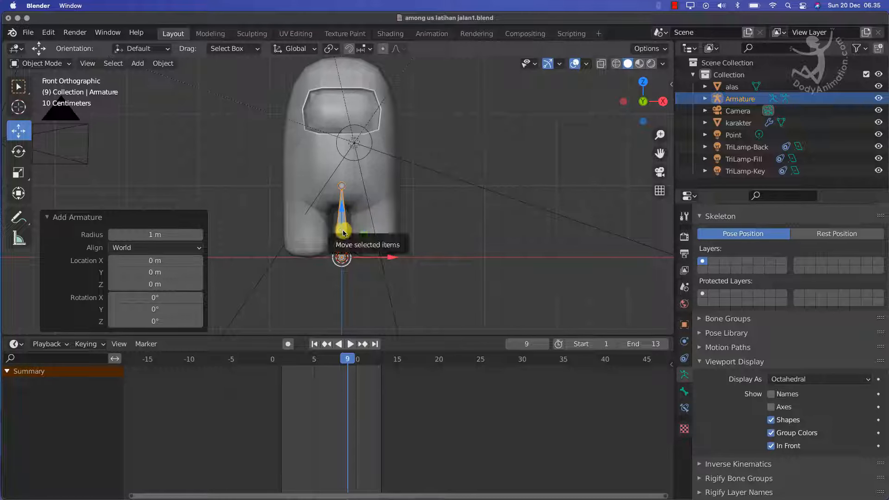
# Move the armature straight up along Z by about 0.84 m, to the character's crotch.
pyautogui.moveTo(341, 230); pyautogui.dragTo(343, 171)
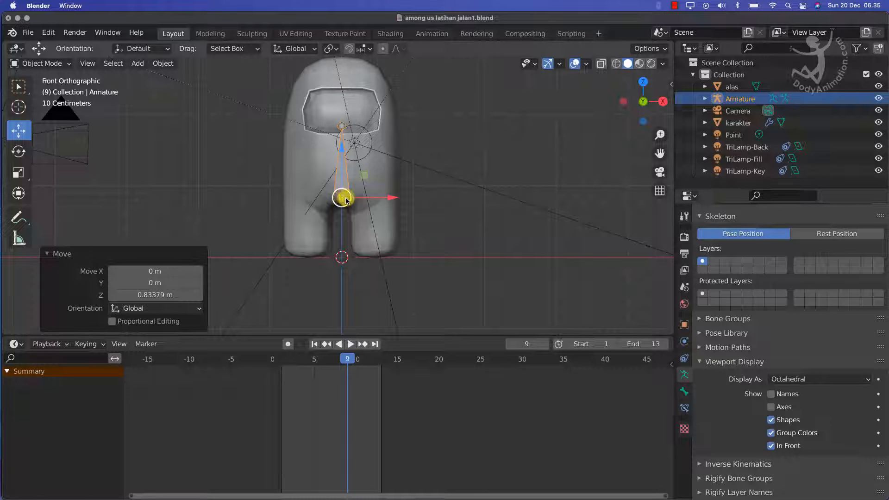
pyautogui.scroll(3, 344, 204)
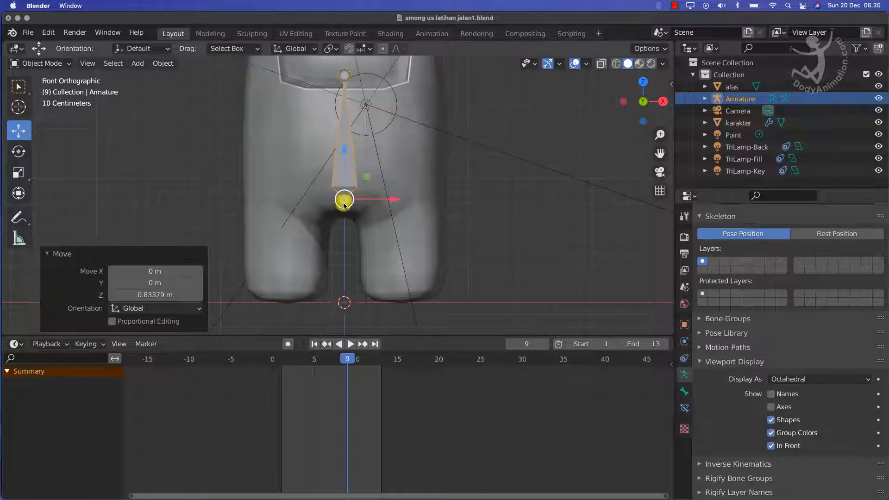
pyautogui.scroll(-3, 344, 204)
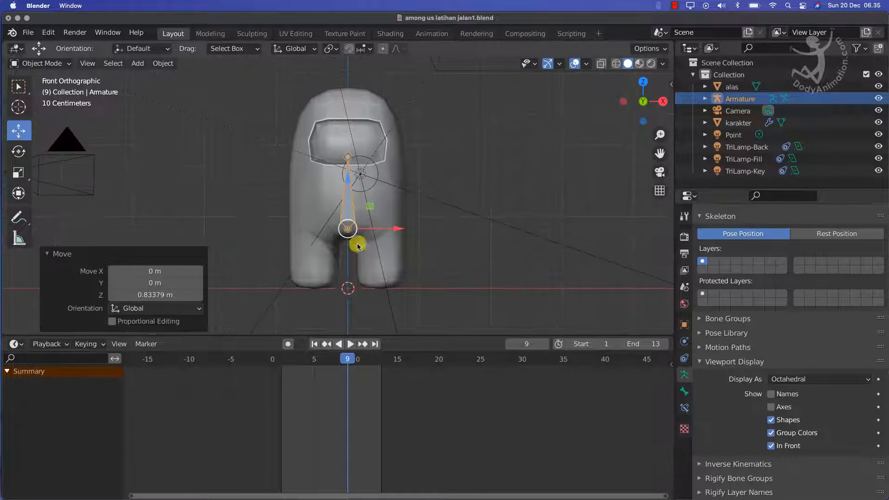
pyautogui.moveTo(347, 207); pyautogui.dragTo(347, 206)
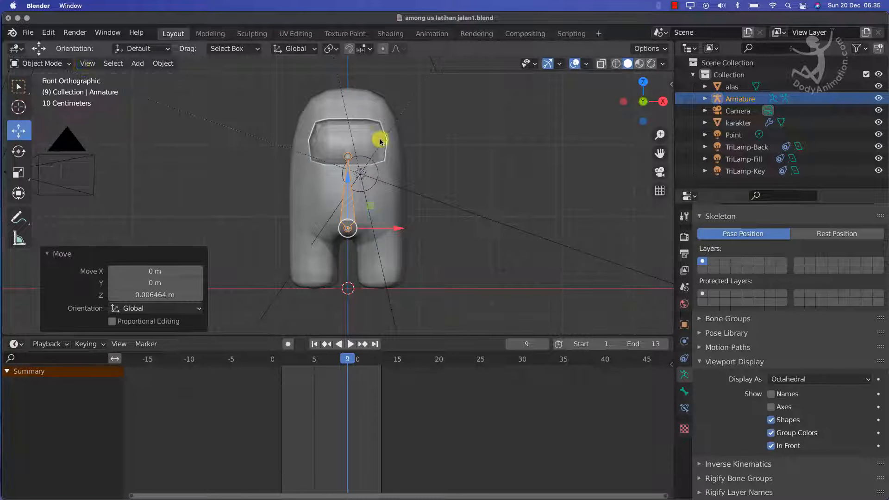
# In Edit Mode, raise the bone's tip about 0.82 m along Z to the top of the character's head.
pyautogui.click(60, 67)
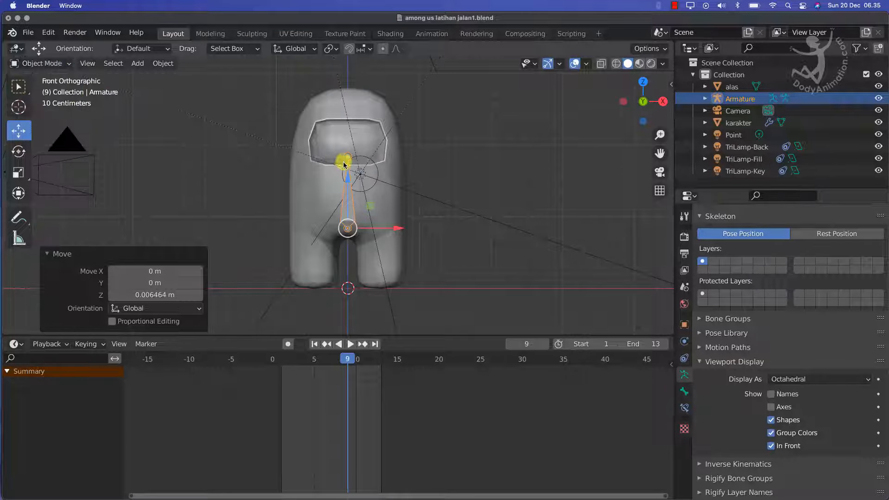
pyautogui.press('Tab')
pyautogui.scroll(3, 353, 171)
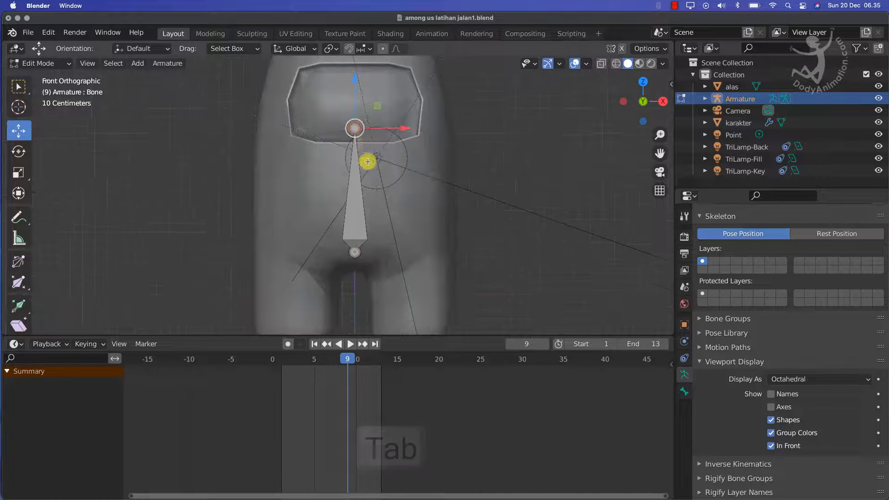
pyautogui.scroll(-2, 367, 160)
pyautogui.keyDown('shift'); pyautogui.moveTo(366, 156); pyautogui.dragTo(369, 176, button='middle'); pyautogui.keyUp('shift')
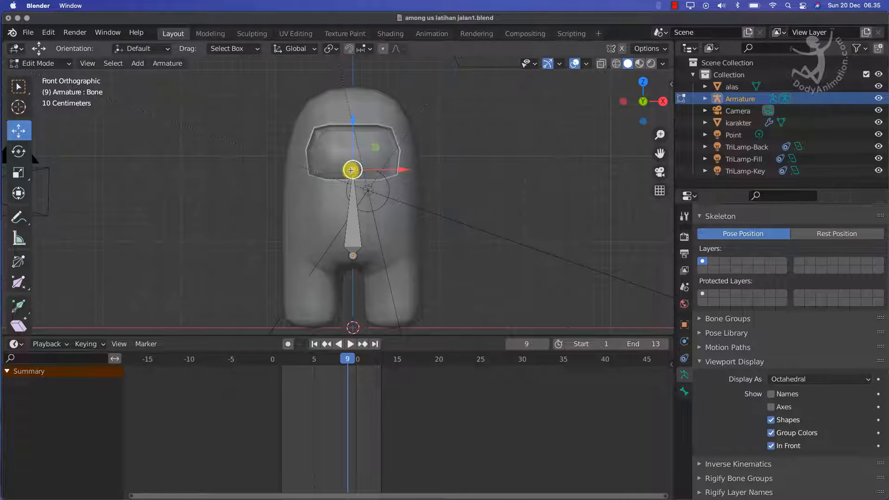
pyautogui.moveTo(354, 147); pyautogui.dragTo(350, 70)
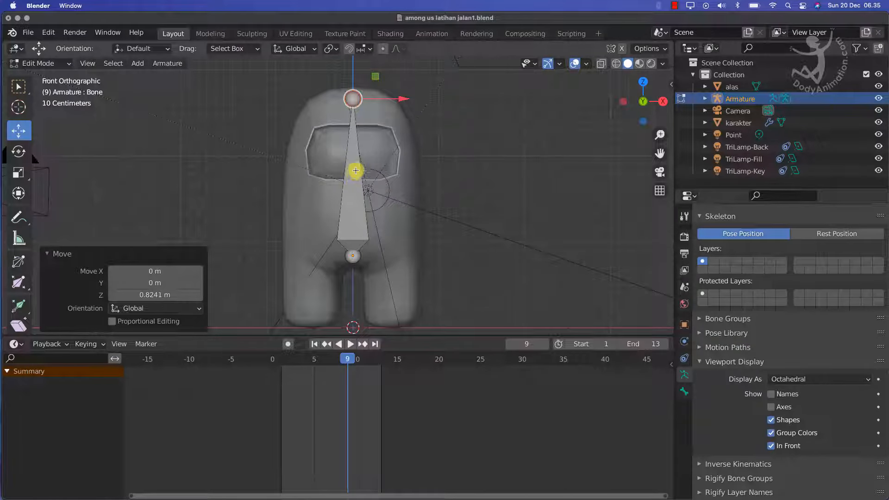
# Subdivide the body bone with 2 cuts to make a three-bone spine.
pyautogui.click(353, 195)
pyautogui.rightClick(353, 195)
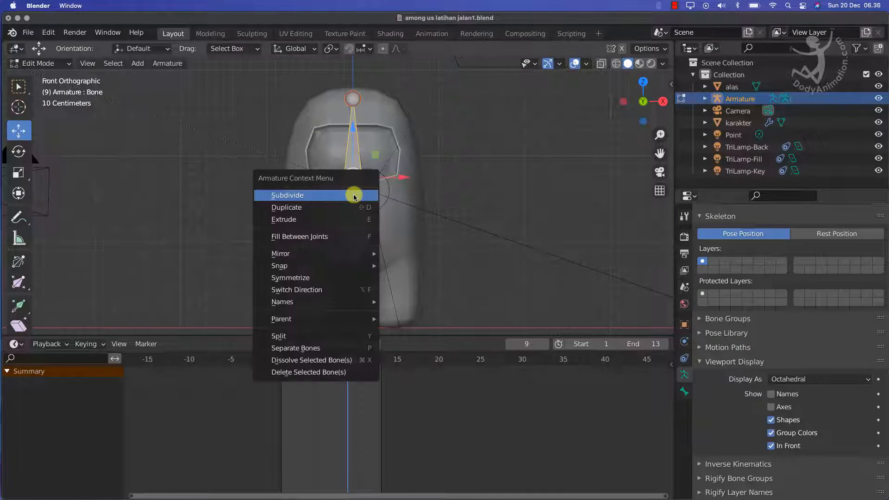
pyautogui.click(287, 197)
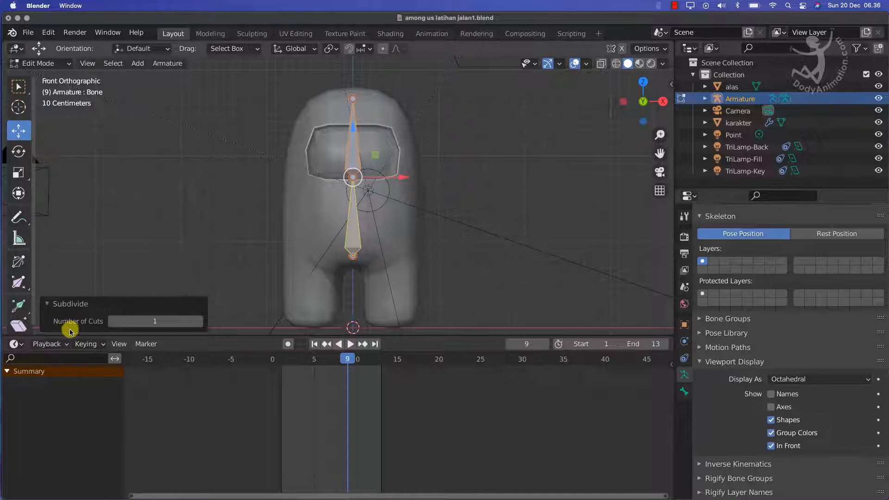
pyautogui.moveTo(81, 329); pyautogui.dragTo(199, 323)
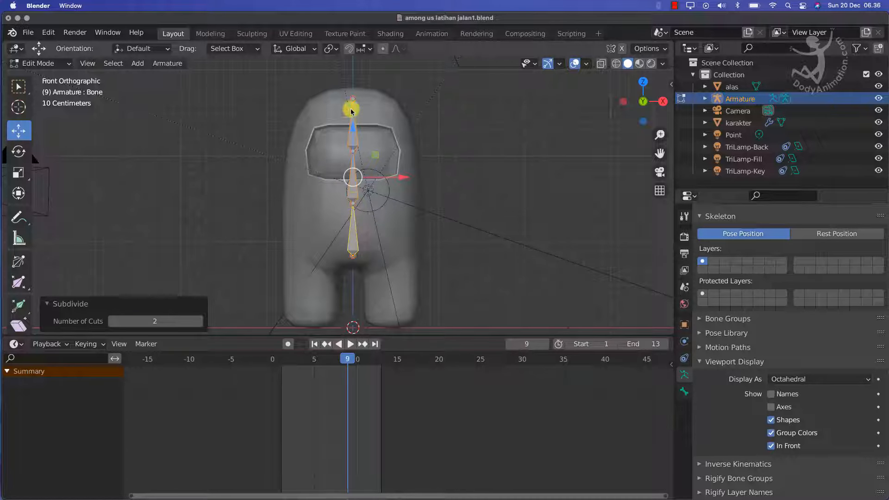
pyautogui.click(200, 321)
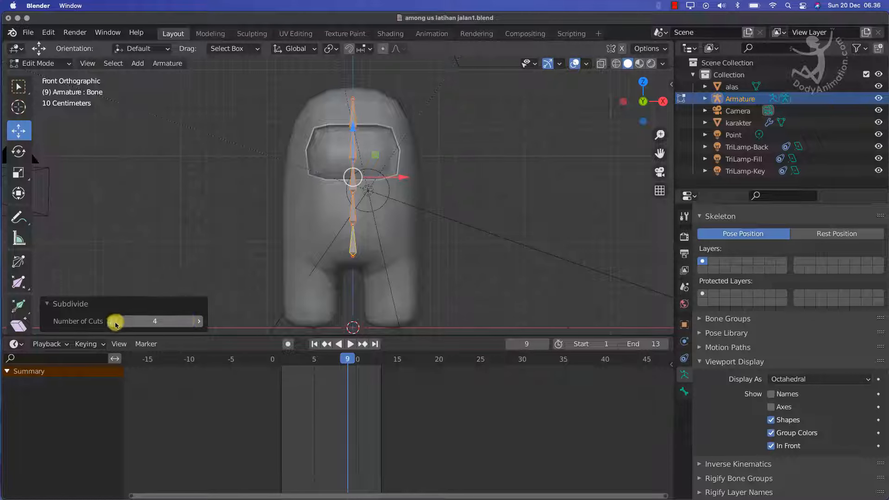
pyautogui.click(113, 323)
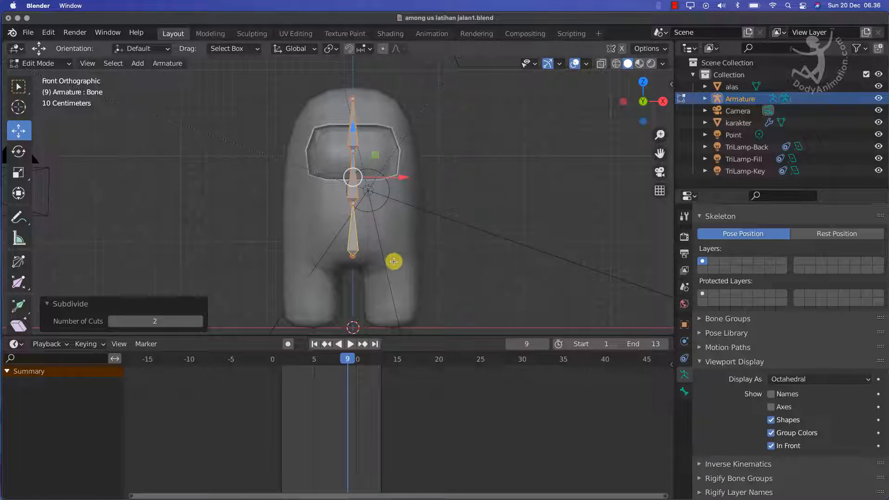
pyautogui.scroll(2, 384, 273)
pyautogui.keyDown('shift'); pyautogui.moveTo(384, 273); pyautogui.dragTo(379, 187, button='middle'); pyautogui.keyUp('shift')
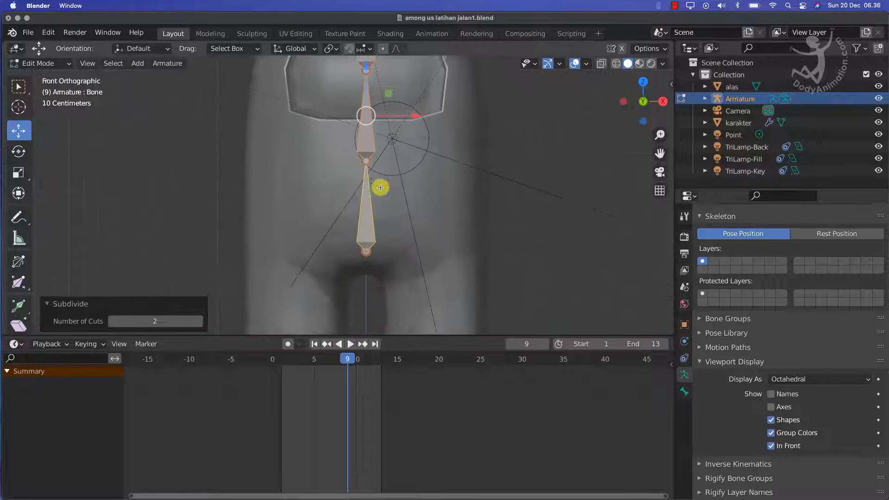
# Duplicate the lowest spine bone and place the copy about 0.17 m along X and 0.02 m lower, beside the original.
pyautogui.scroll(1, 379, 187)
pyautogui.click(368, 194)
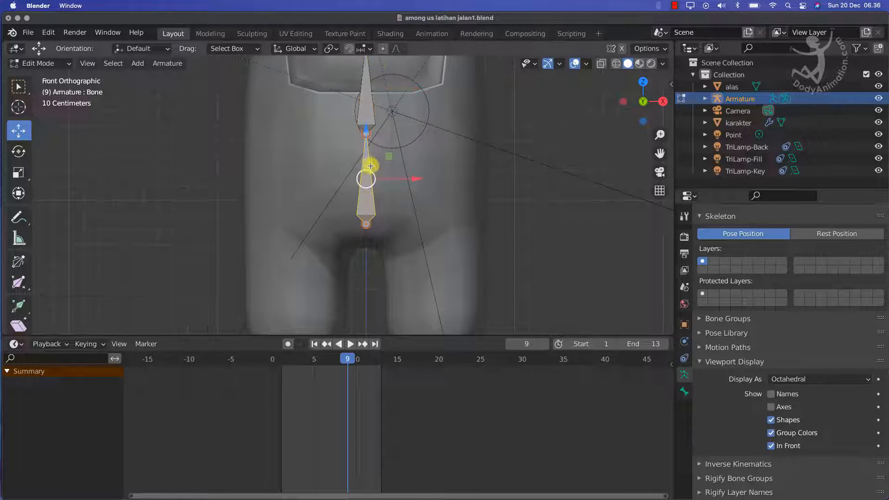
pyautogui.scroll(-3, 371, 187)
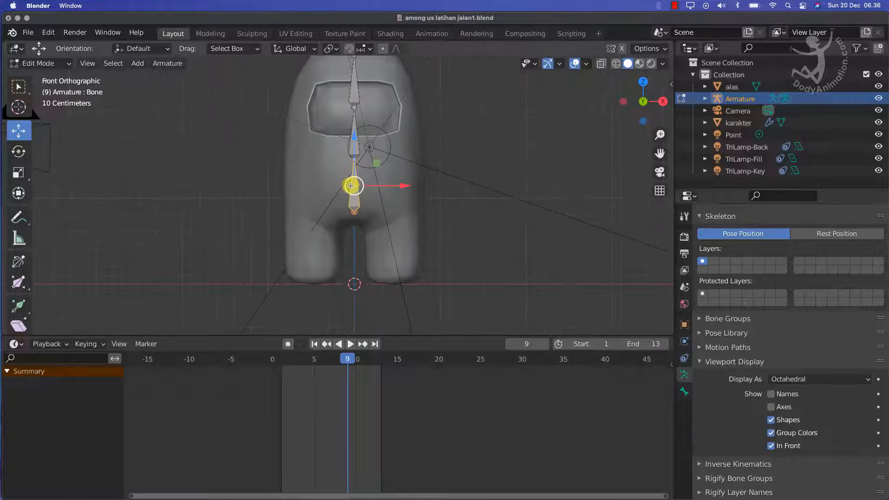
pyautogui.scroll(2, 351, 186)
pyautogui.hotkey('shift', 'd')
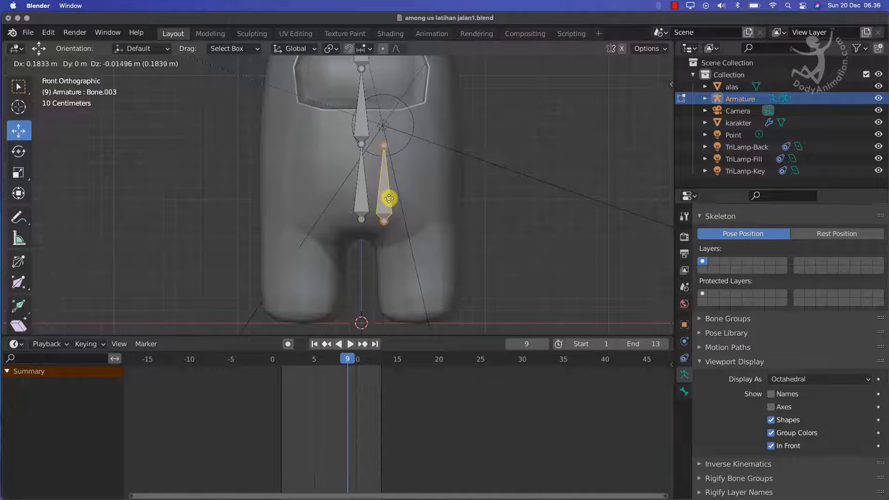
pyautogui.click(390, 199)
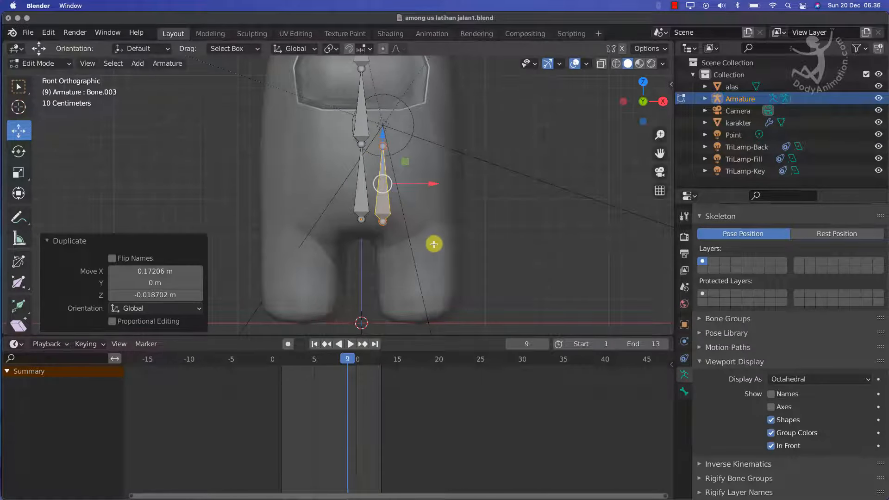
# Move the duplicated bone's tip down and outward to the top of the character's left leg, laying the bone nearly horizontal as a hip bone.
pyautogui.click(391, 155)
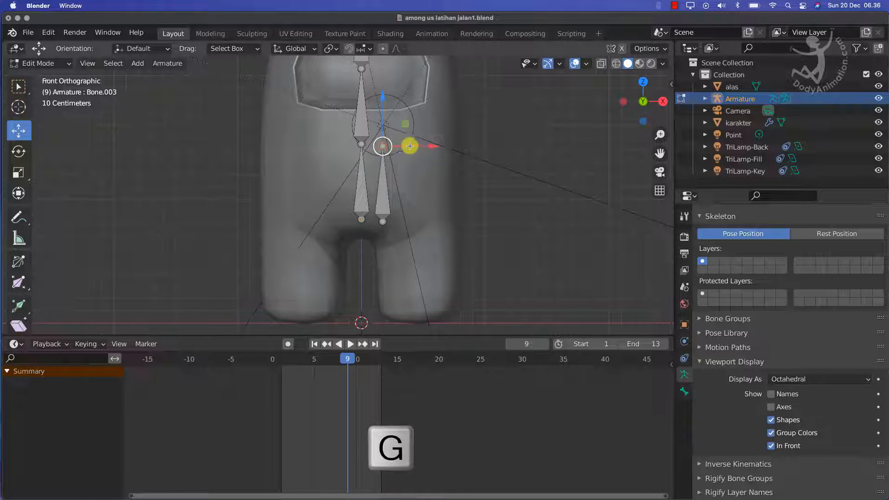
pyautogui.moveTo(422, 147)
pyautogui.mouseDown()
pyautogui.moveTo(448, 148)
pyautogui.moveTo(415, 139)
pyautogui.moveTo(413, 154)
pyautogui.mouseUp()
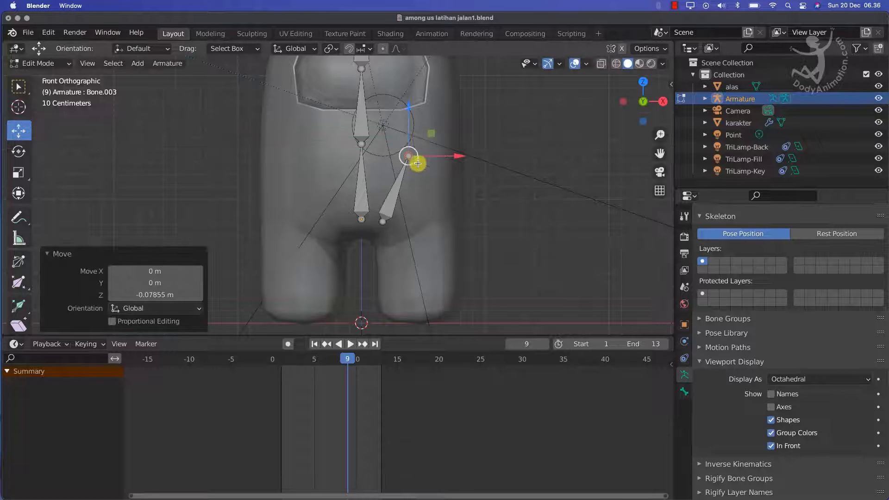
pyautogui.press('g')
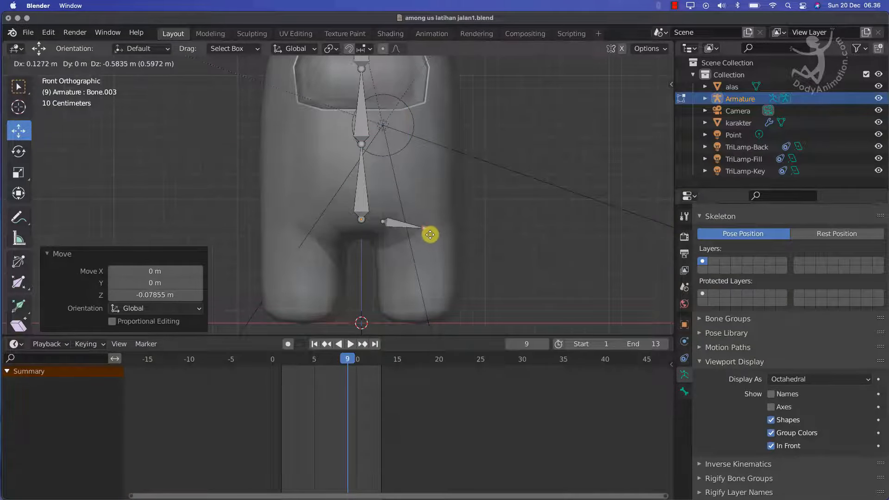
pyautogui.click(426, 235)
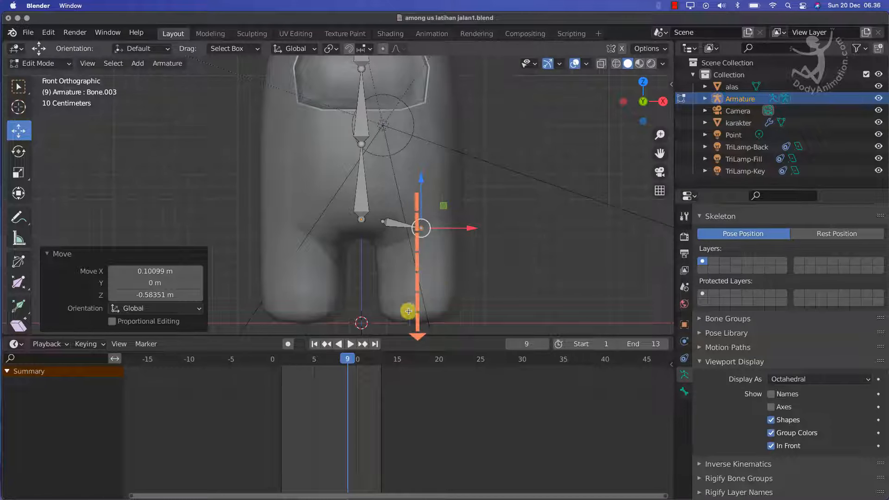
# Move the hip bone's root about 0.10 m toward the spine's base, and shift its tip about 0.03 m inward and 0.01 m down.
pyautogui.click(383, 222)
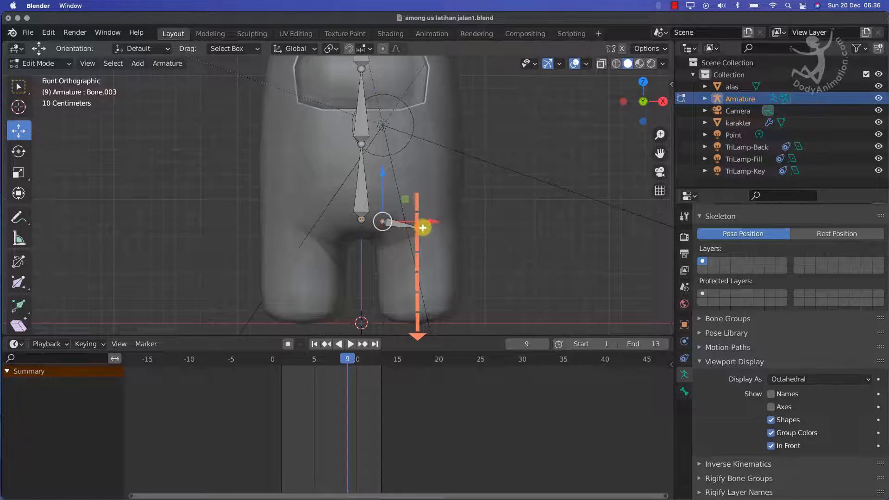
pyautogui.press('g')
pyautogui.click(423, 231)
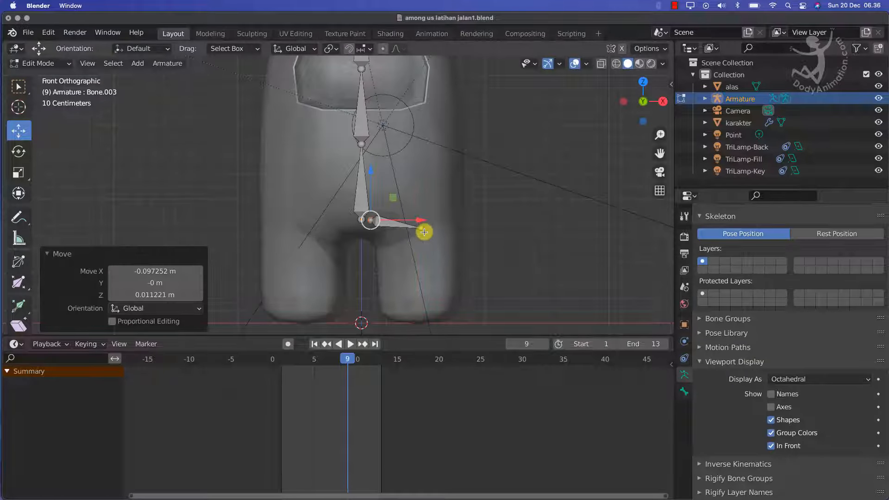
pyautogui.click(423, 229)
pyautogui.press('g')
pyautogui.click(421, 237)
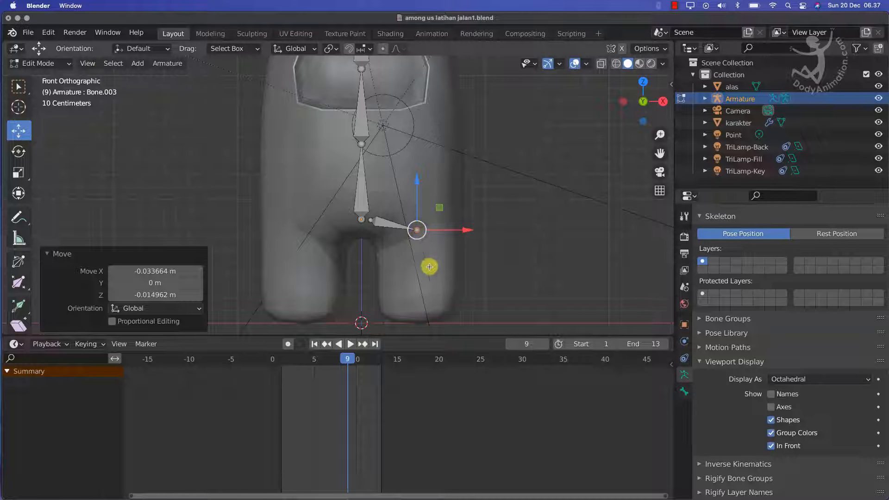
# Extrude a leg bone about 0.71 m down from the hip bone's tip to the foot and subdivide it with 1 cut.
pyautogui.press('e')
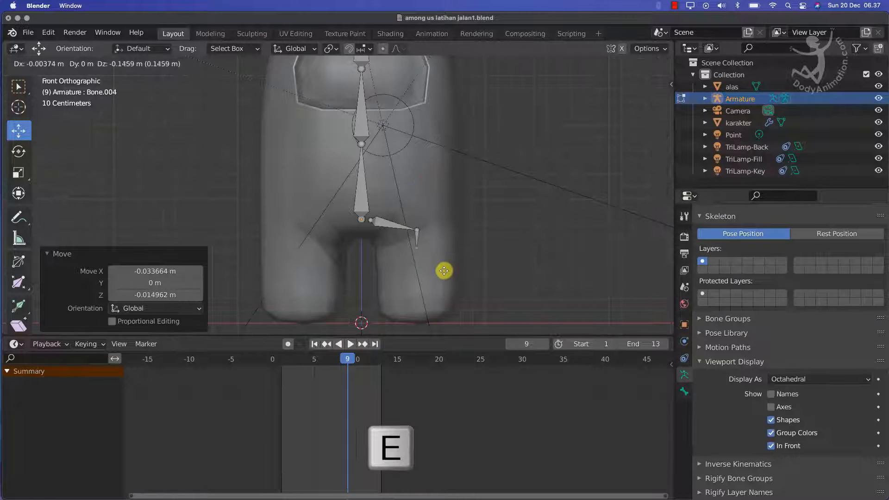
pyautogui.click(446, 64)
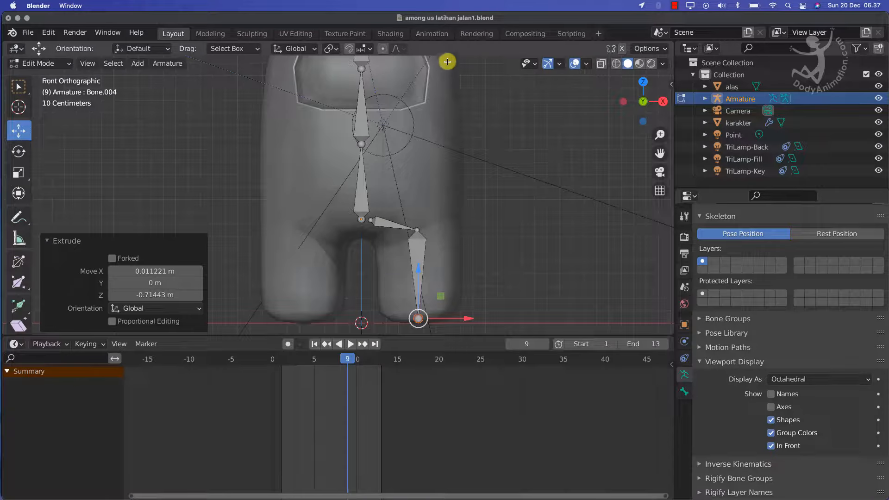
pyautogui.click(418, 255)
pyautogui.rightClick(419, 254)
pyautogui.click(348, 254)
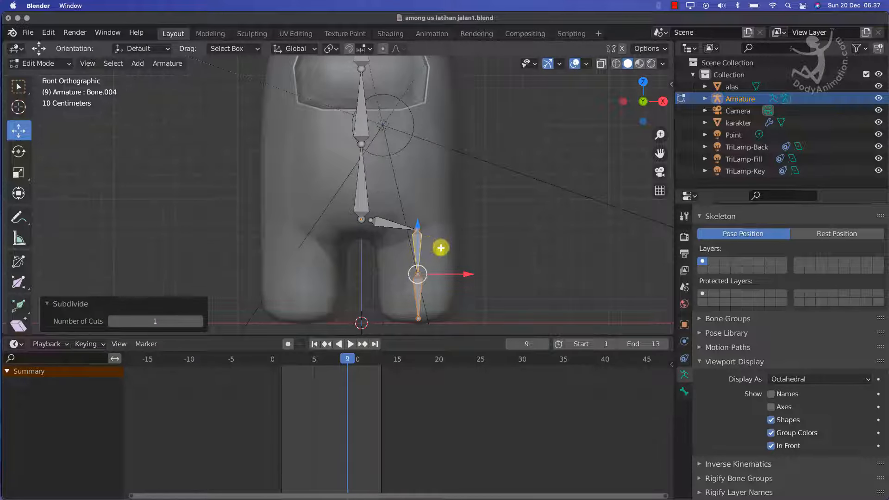
# Rename the hip bone as Bone.pinggang.L.
pyautogui.click(389, 224)
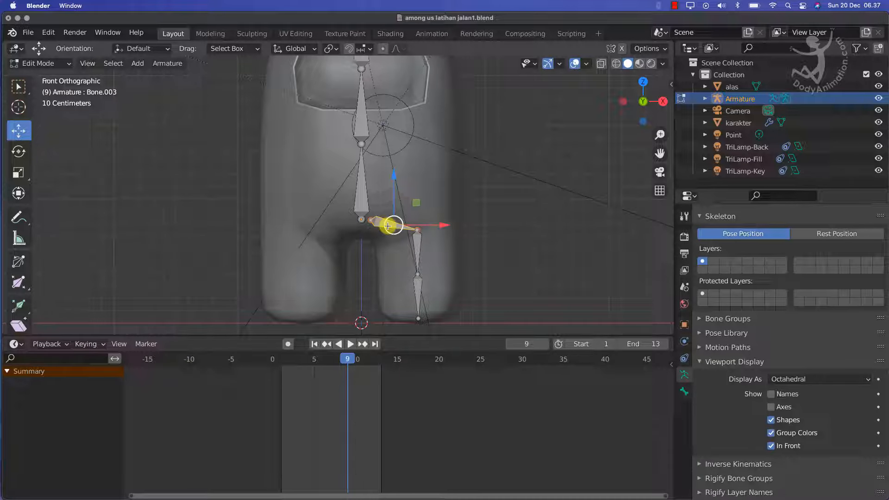
pyautogui.press('F2')
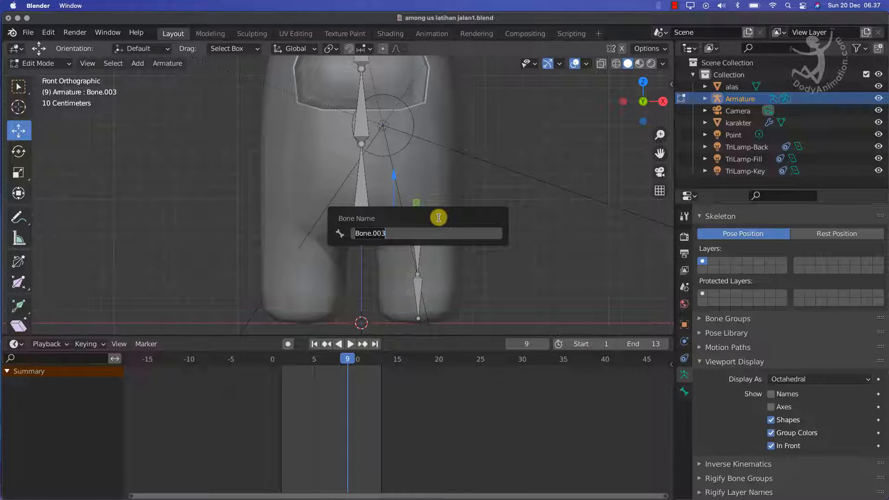
pyautogui.write('Bone.pinggang.L')
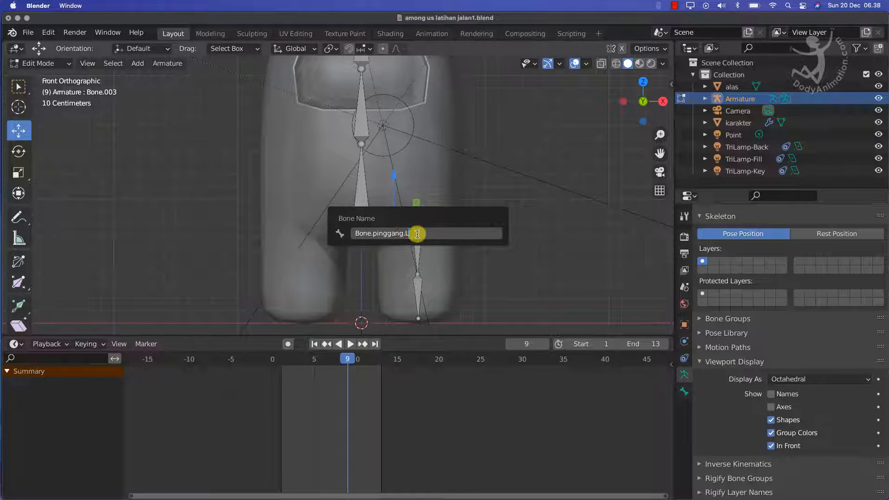
pyautogui.press('Return')
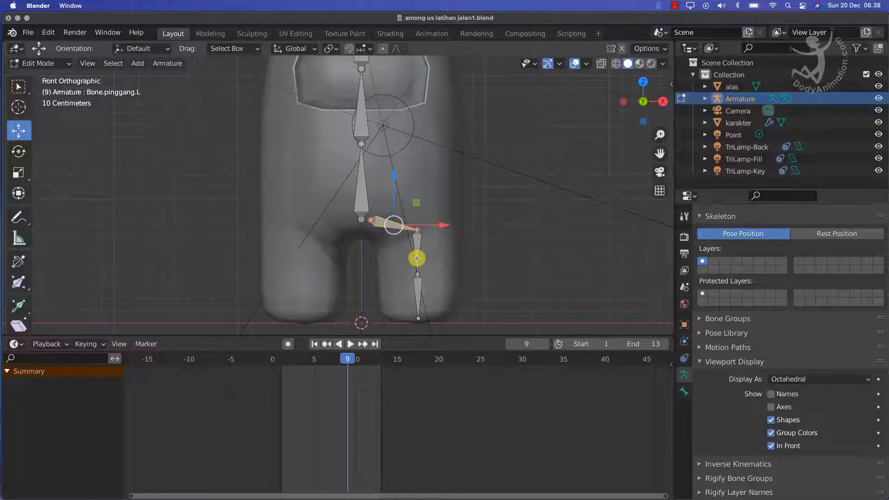
# Rename the upper leg bone as Bone.paha.L.
pyautogui.click(418, 248)
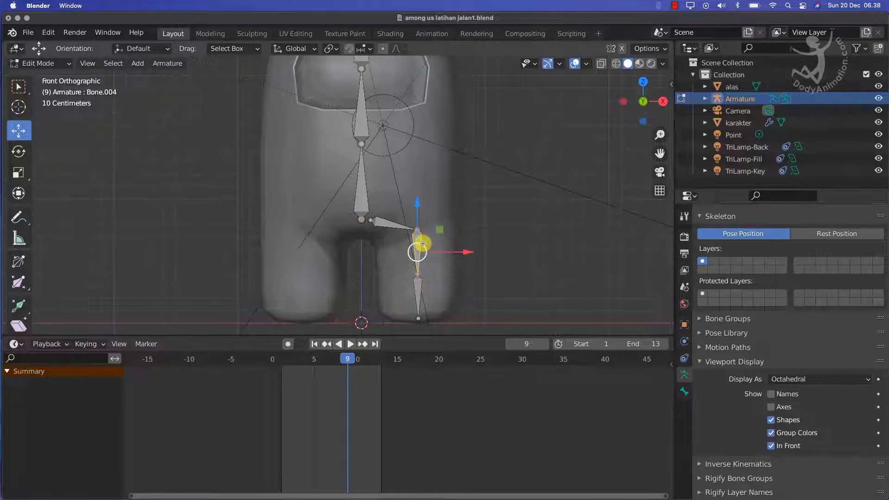
pyautogui.press('F2')
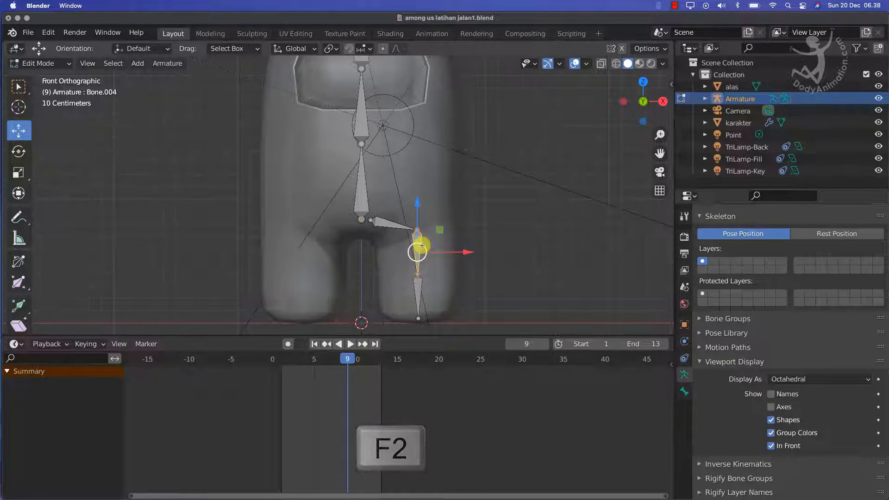
pyautogui.click(444, 246)
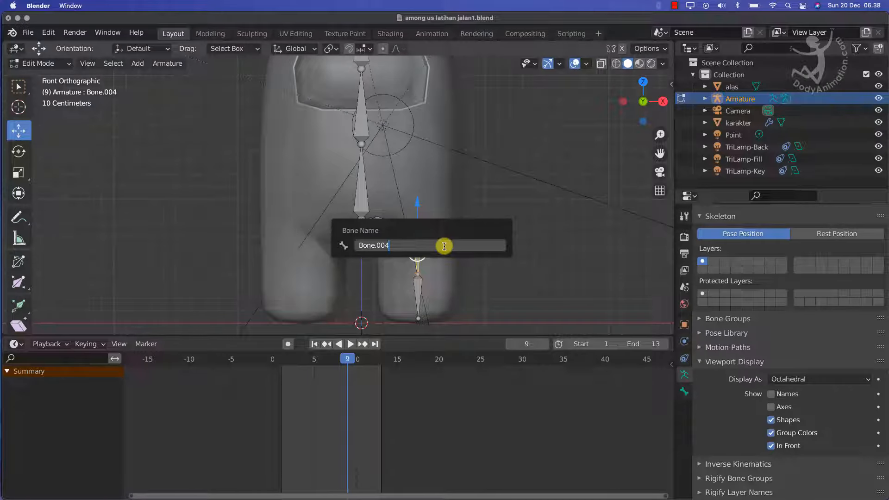
pyautogui.write('paha.L')
# Rename the lower leg bone as Bone.kaki.L.
pyautogui.click(418, 283)
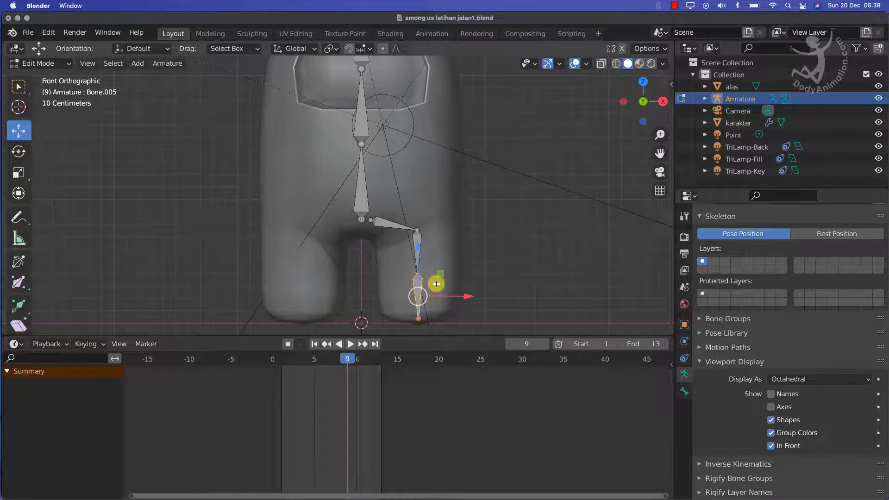
pyautogui.press('F2')
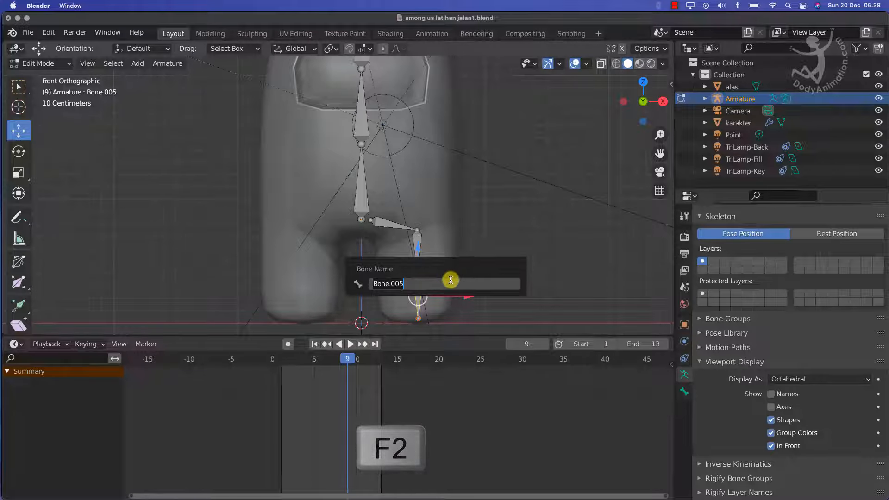
pyautogui.press('BackSpace')
pyautogui.press('BackSpace')
pyautogui.press('BackSpace')
pyautogui.write('kaki.L')
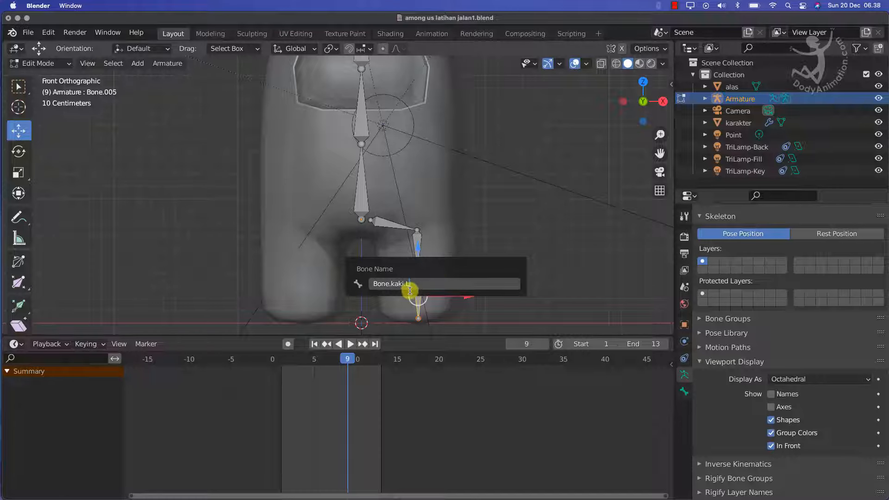
pyautogui.press('Return')
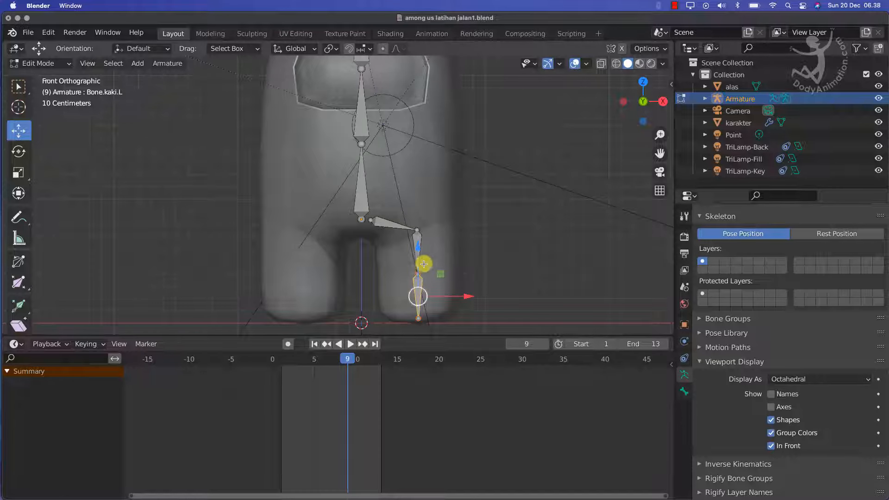
# Select the left hip, upper leg and lower leg bones together and symmetrize them to create the right leg's bones.
pyautogui.scroll(-2, 403, 233)
pyautogui.scroll(3, 386, 235)
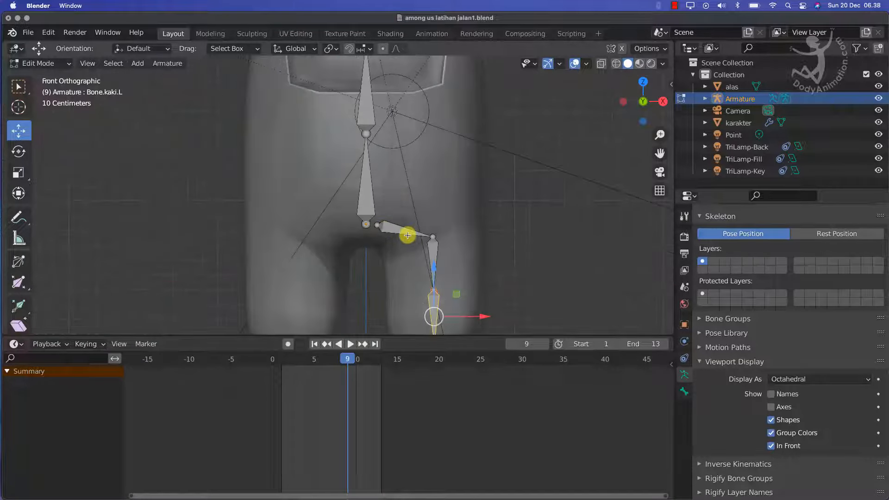
pyautogui.scroll(-2, 408, 235)
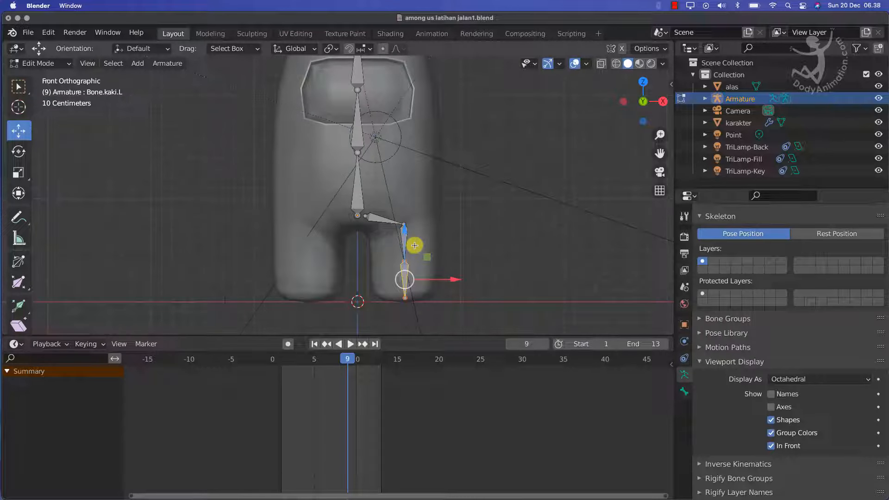
pyautogui.click(382, 221)
pyautogui.keyDown('shift'); pyautogui.click(404, 273); pyautogui.keyUp('shift')
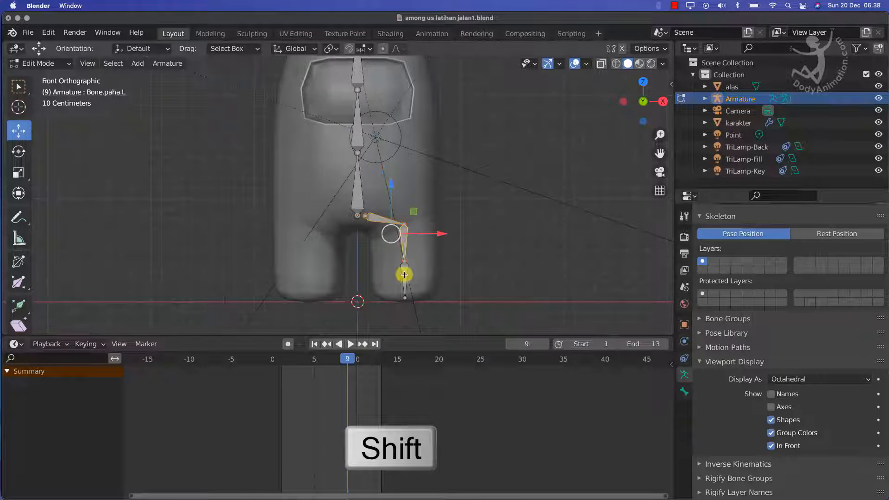
pyautogui.keyDown('shift'); pyautogui.click(406, 278); pyautogui.keyUp('shift')
pyautogui.rightClick(433, 238)
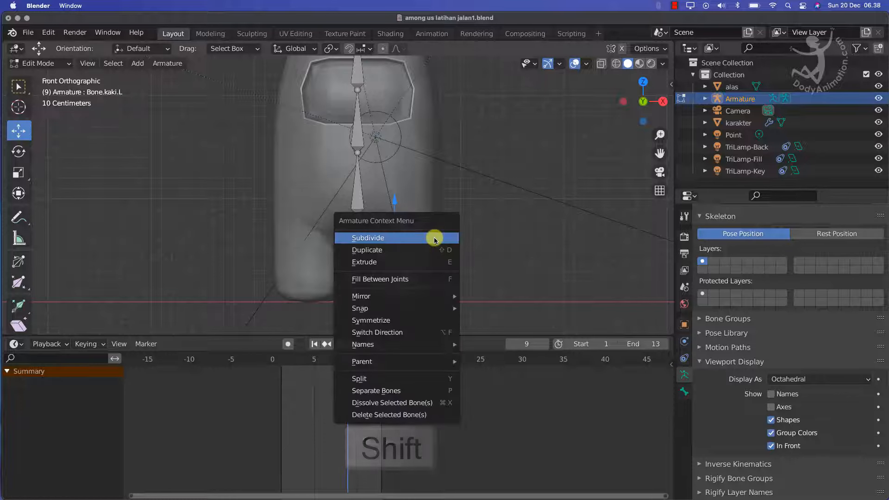
pyautogui.click(387, 324)
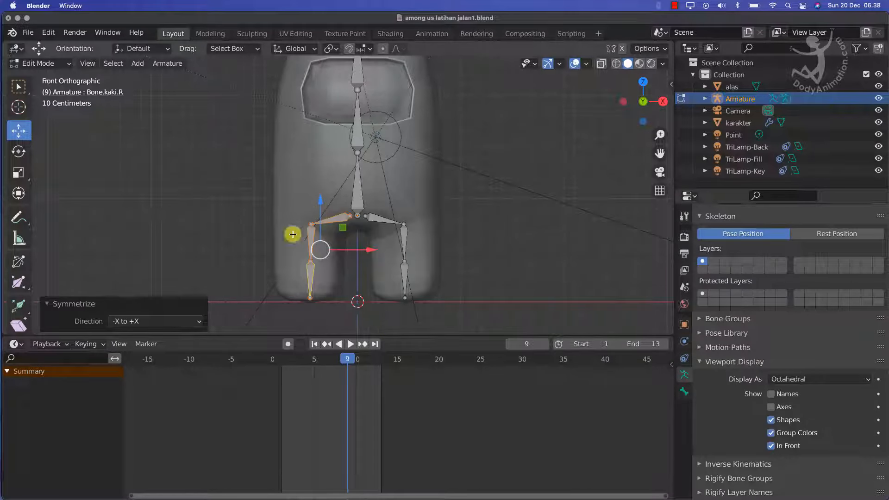
# Select the mirrored right hip and leg bones one by one to check their names, and compare with the left upper leg bone.
pyautogui.scroll(3, 364, 189)
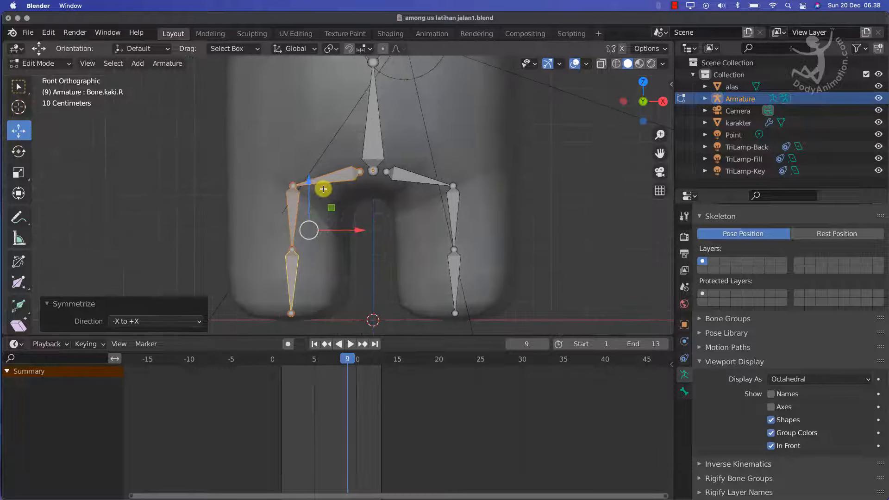
pyautogui.click(333, 178)
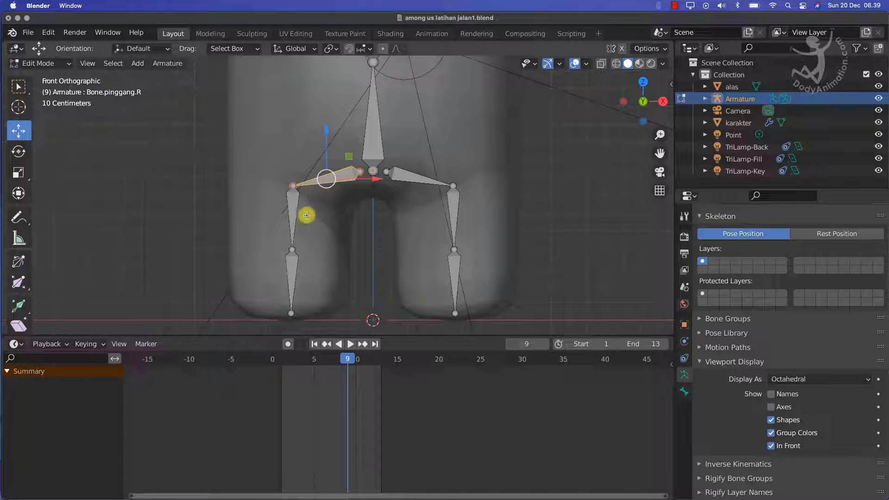
pyautogui.click(284, 200)
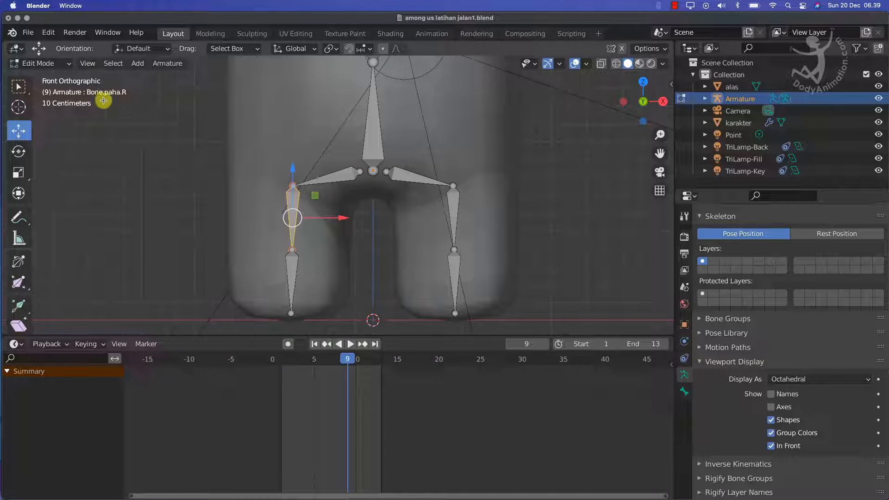
pyautogui.click(293, 257)
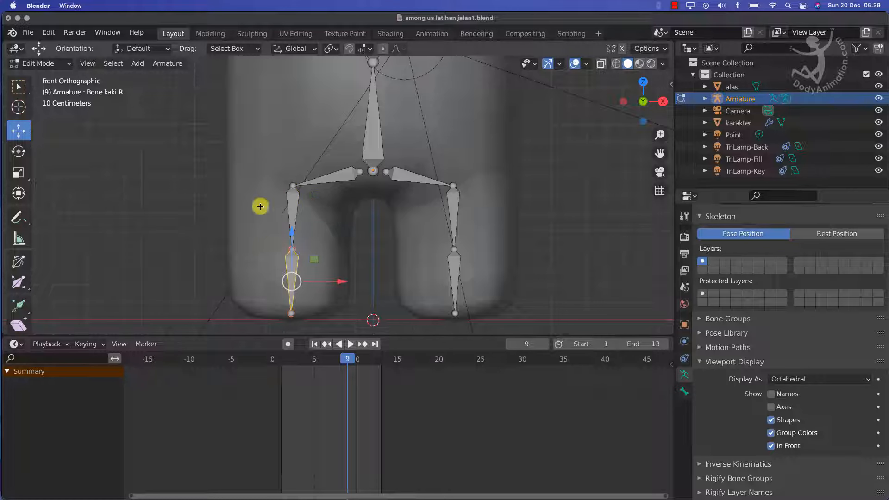
pyautogui.click(456, 213)
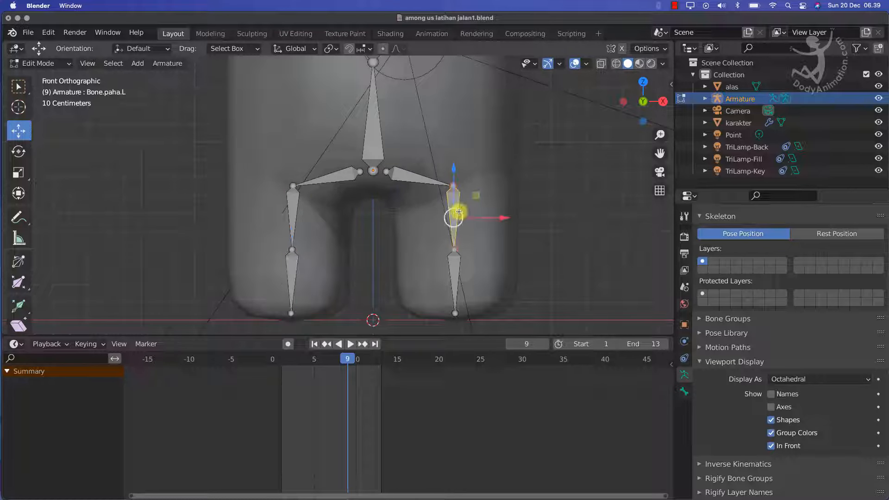
# Switch the armature from Edit Mode to Pose Mode.
pyautogui.scroll(-4, 377, 181)
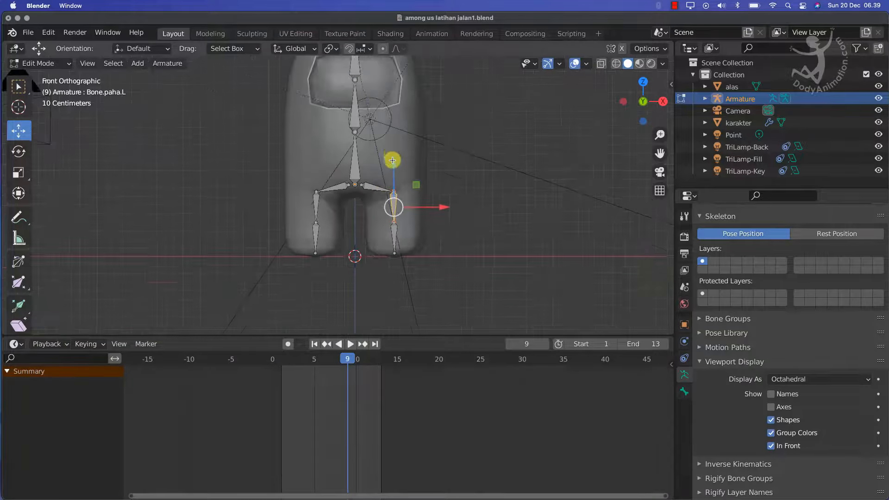
pyautogui.keyDown('shift'); pyautogui.moveTo(392, 154); pyautogui.dragTo(392, 179, button='middle'); pyautogui.keyUp('shift')
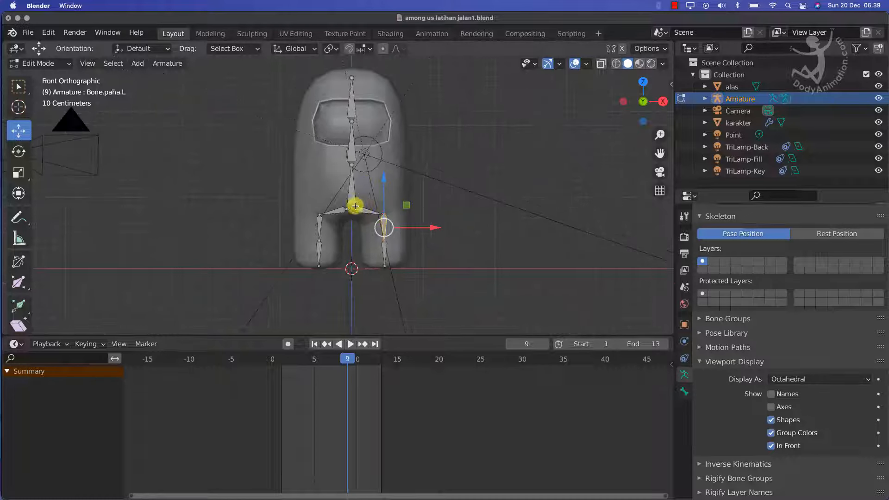
pyautogui.moveTo(357, 204)
pyautogui.mouseDown(button='middle')
pyautogui.moveTo(369, 211)
pyautogui.moveTo(343, 206)
pyautogui.mouseUp(button='middle')
pyautogui.scroll(-2, 343, 206)
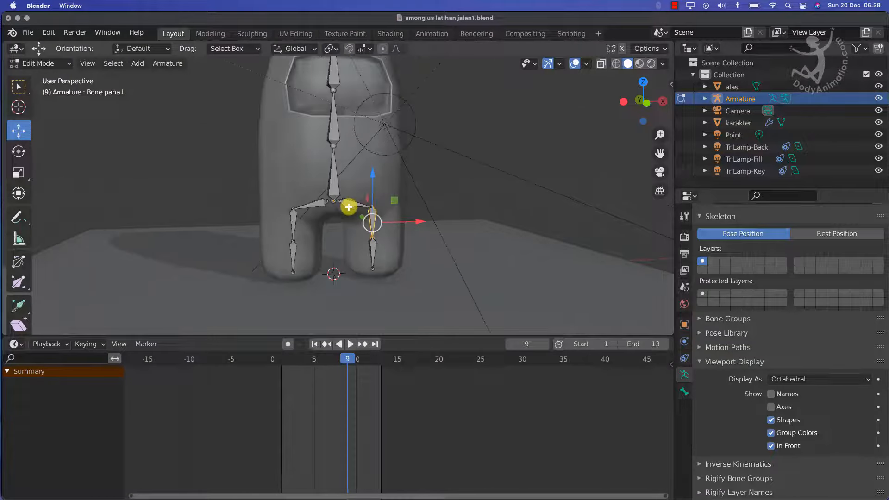
pyautogui.click(51, 66)
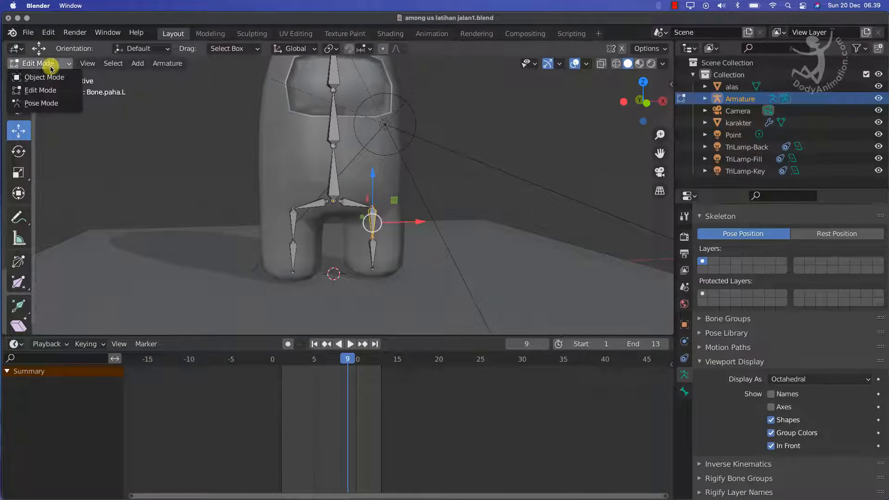
pyautogui.click(44, 104)
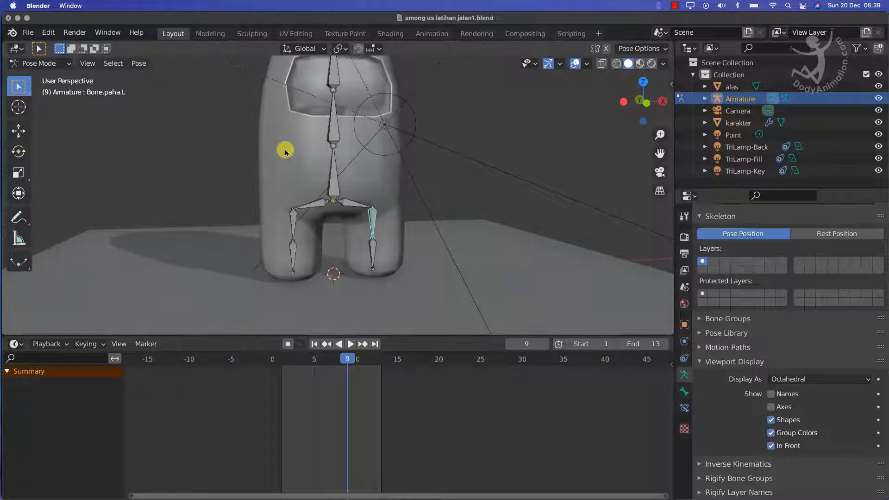
# Try moving the lowest spine bone with the Move tool.
pyautogui.click(333, 191)
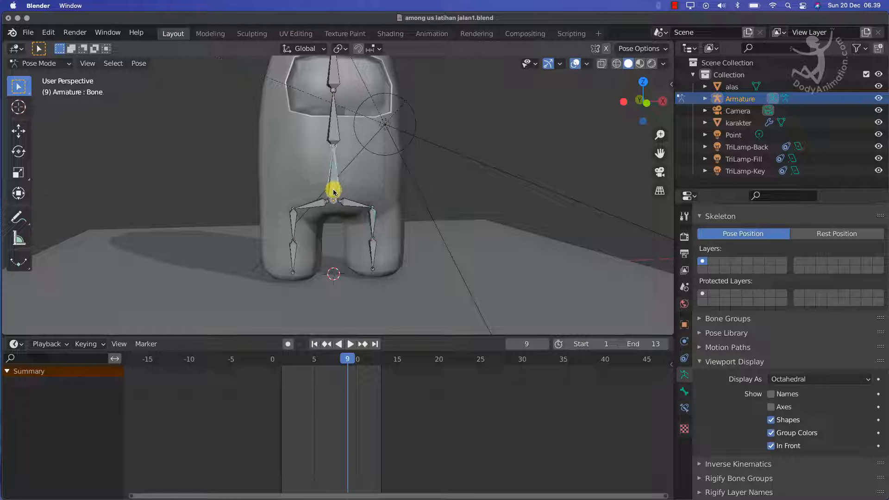
pyautogui.click(18, 133)
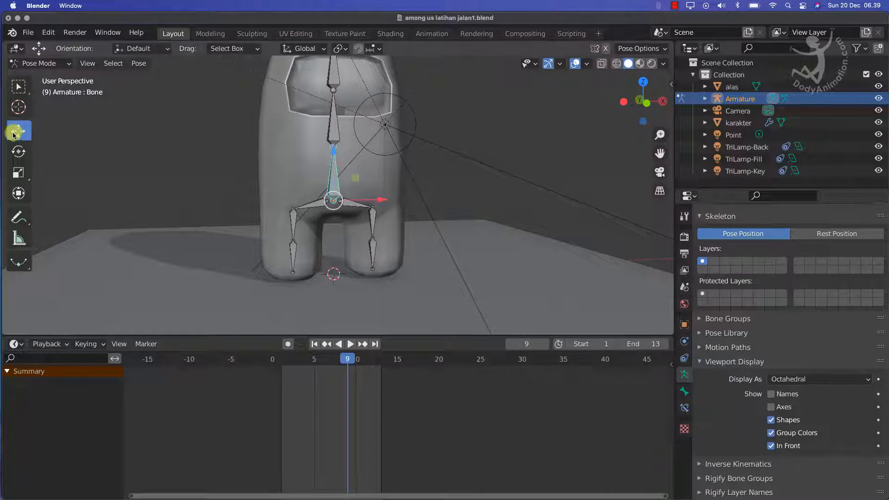
pyautogui.moveTo(335, 178); pyautogui.dragTo(345, 198)
# Try moving the right and left hip bones vertically, and reselect the lowest spine bone.
pyautogui.click(354, 209)
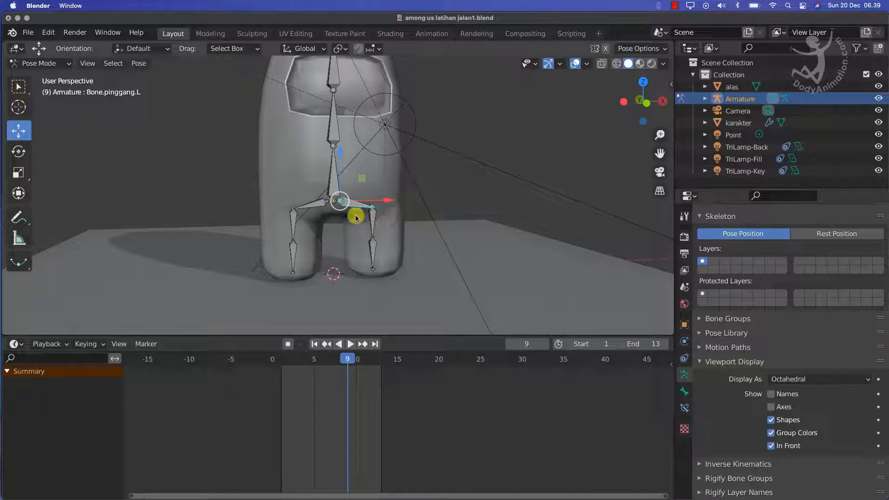
pyautogui.click(313, 207)
pyautogui.moveTo(327, 171); pyautogui.dragTo(325, 158)
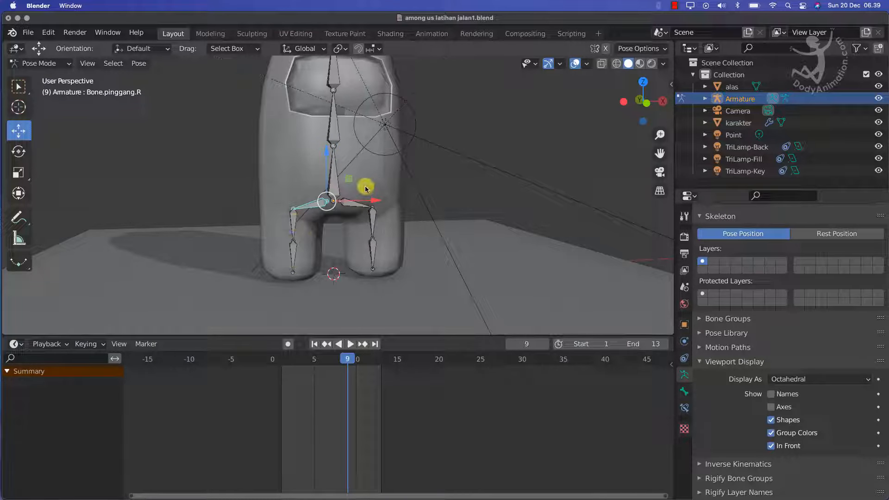
pyautogui.moveTo(359, 201); pyautogui.dragTo(354, 205, button='middle')
pyautogui.click(353, 205)
pyautogui.scroll(2, 347, 194)
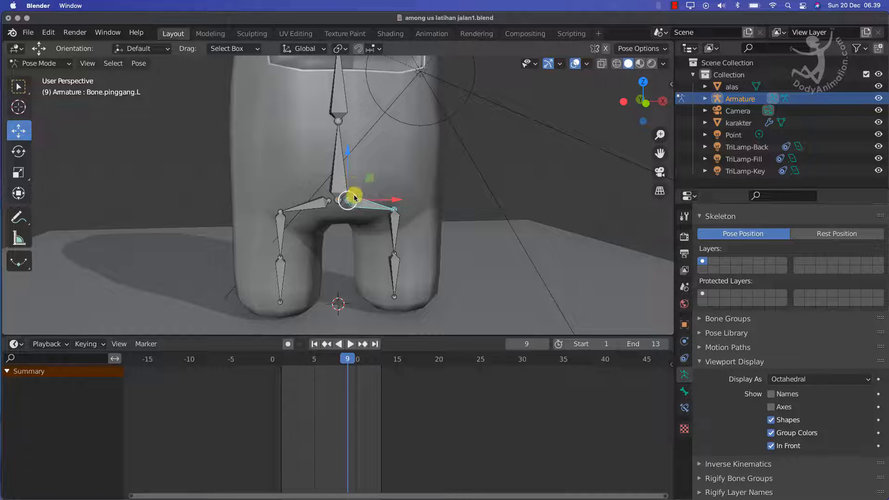
pyautogui.moveTo(346, 150); pyautogui.dragTo(346, 146)
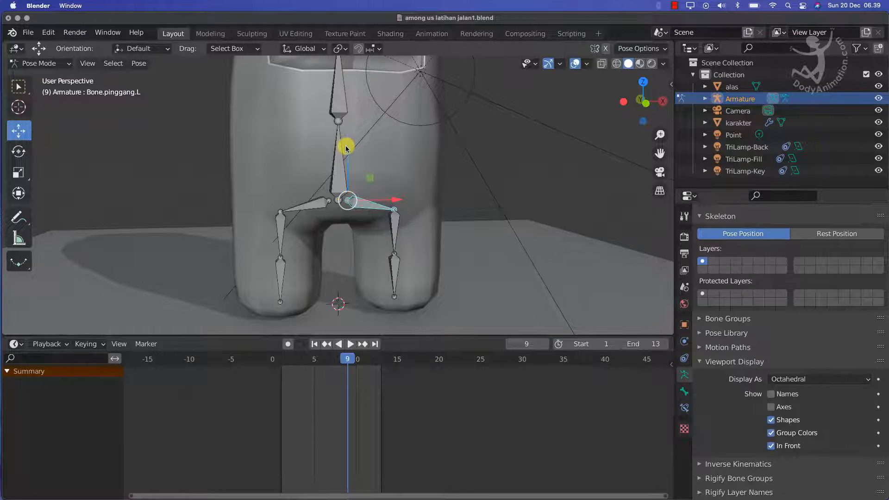
pyautogui.click(337, 170)
pyautogui.scroll(-3, 343, 172)
pyautogui.scroll(2, 357, 185)
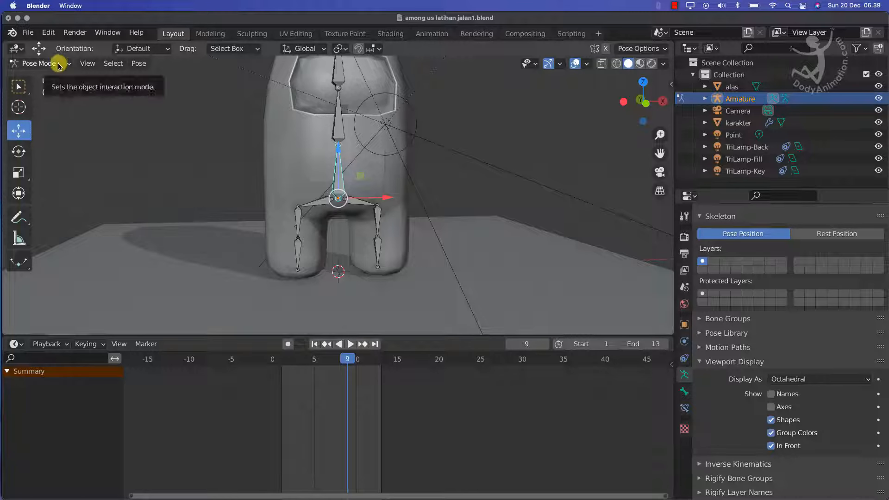
# Return the armature to Object Mode.
pyautogui.click(59, 64)
pyautogui.click(44, 76)
pyautogui.scroll(-4, 269, 141)
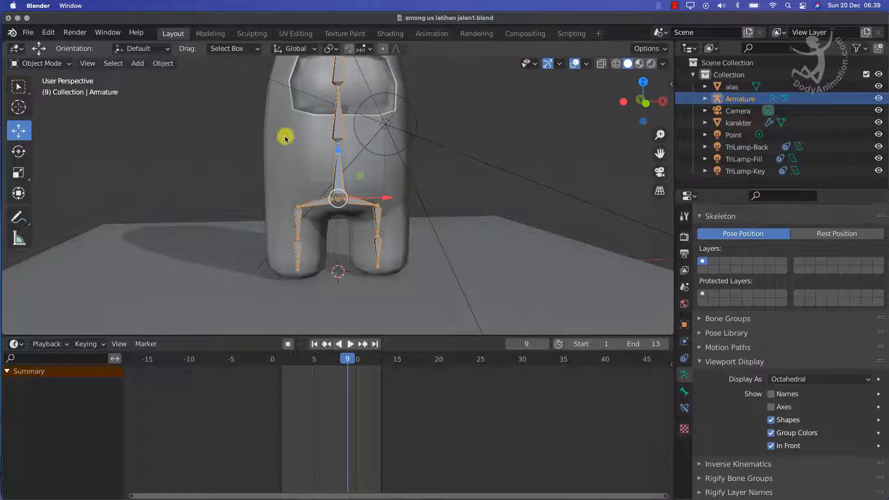
pyautogui.scroll(4, 431, 157)
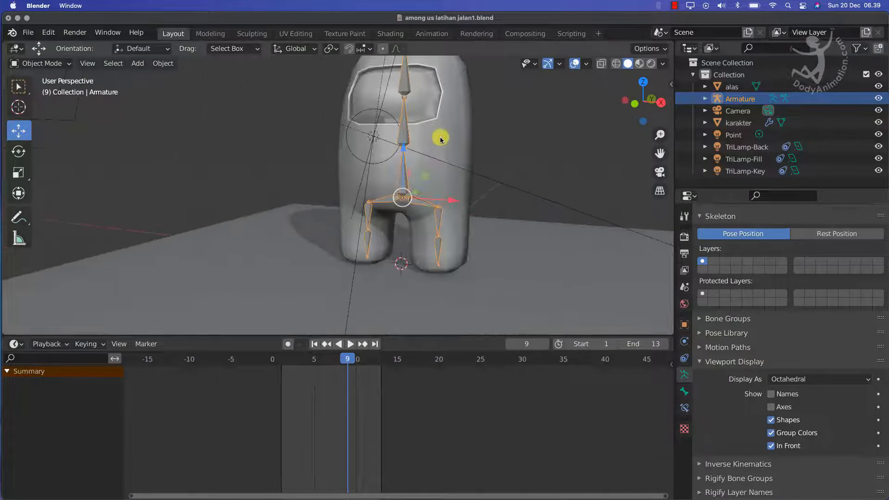
# Parent the karakter mesh to the armature using Armature Deform With Automatic Weights, and clear the selection.
pyautogui.click(440, 137)
pyautogui.scroll(-2, 412, 171)
pyautogui.moveTo(412, 171); pyautogui.dragTo(389, 148, button='middle')
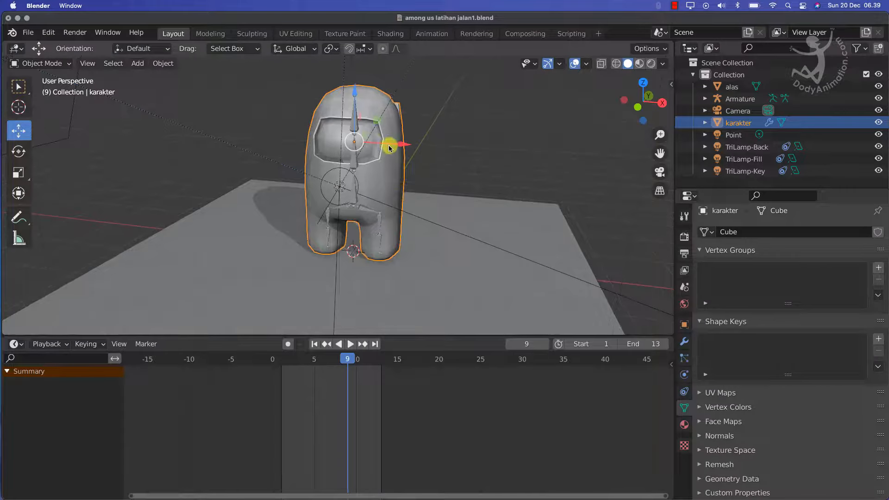
pyautogui.scroll(3, 398, 168)
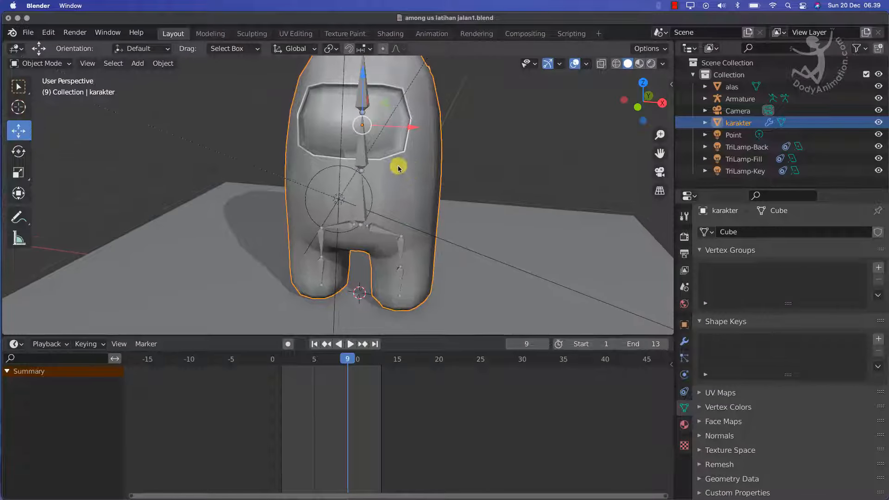
pyautogui.press('shift')
pyautogui.keyDown('shift'); pyautogui.click(362, 148); pyautogui.keyUp('shift')
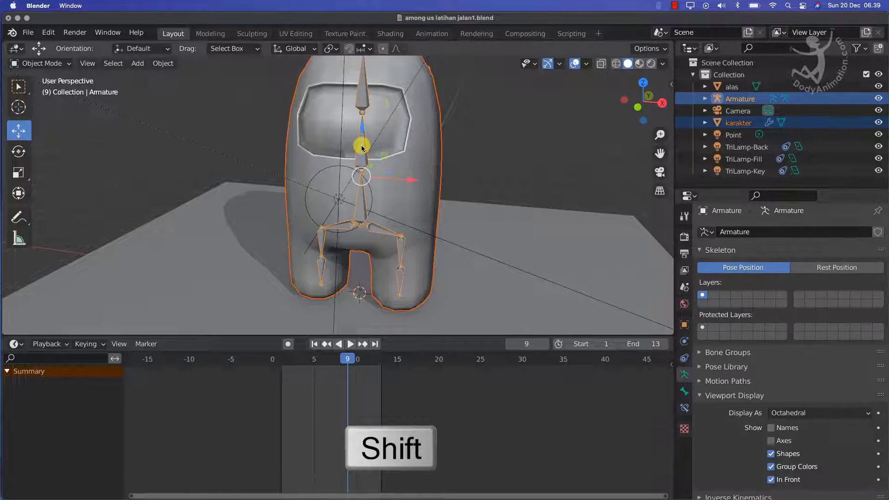
pyautogui.scroll(-3, 410, 178)
pyautogui.moveTo(334, 168); pyautogui.dragTo(377, 182, button='middle')
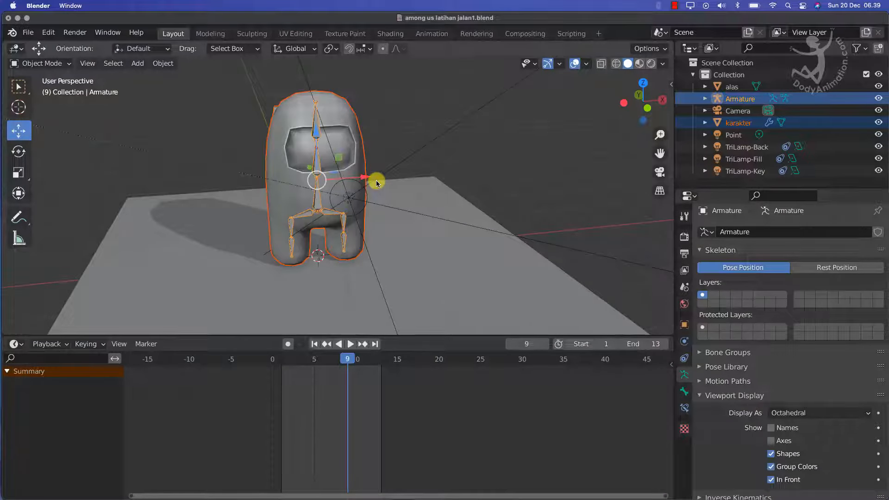
pyautogui.hotkey('ctrl', 'p')
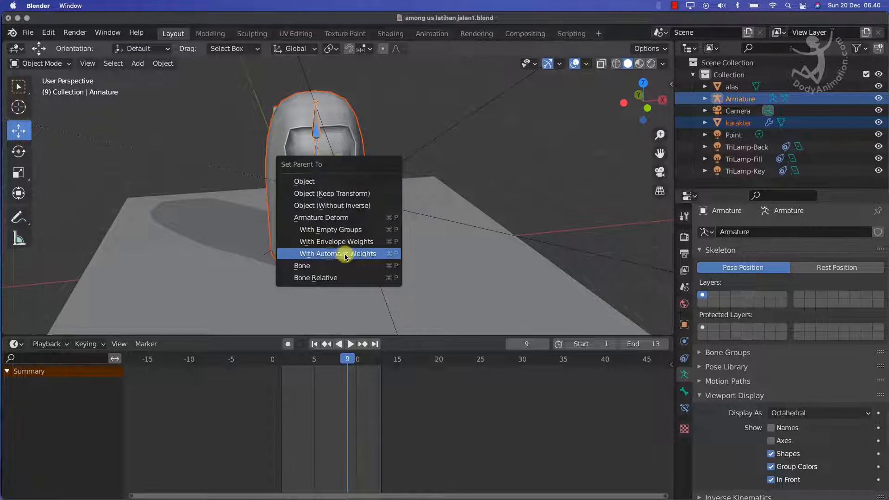
pyautogui.click(366, 255)
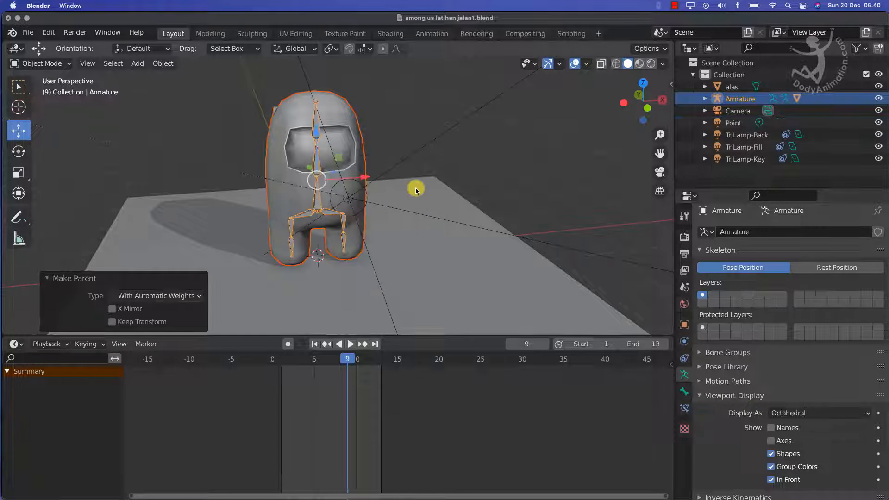
pyautogui.click(402, 145)
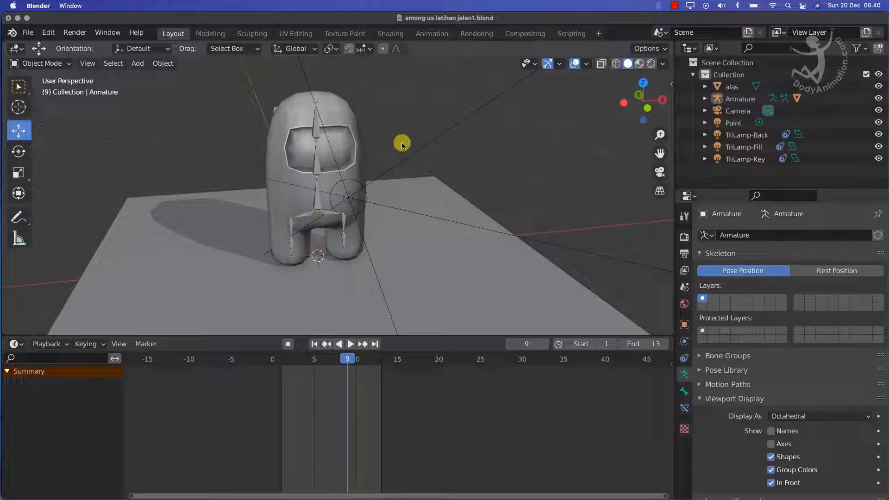
# Move the karakter mesh's Armature modifier above Subdivision in the modifier stack, and collapse both modifiers.
pyautogui.click(352, 121)
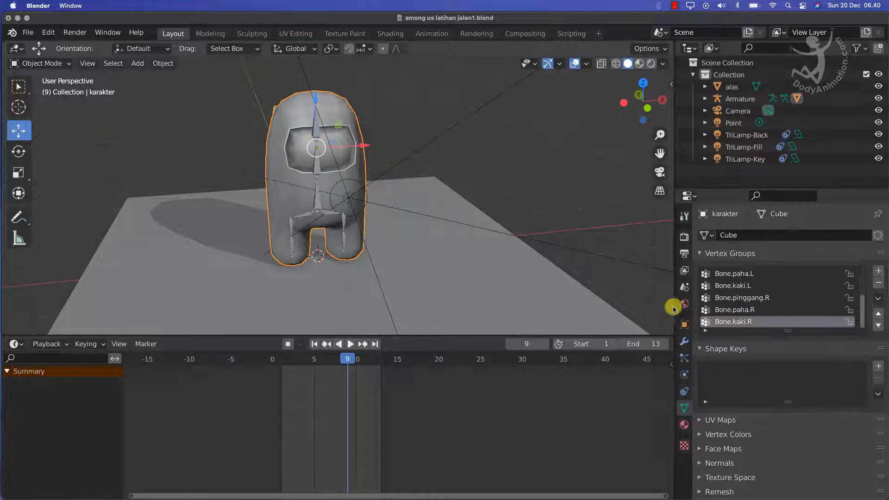
pyautogui.click(684, 343)
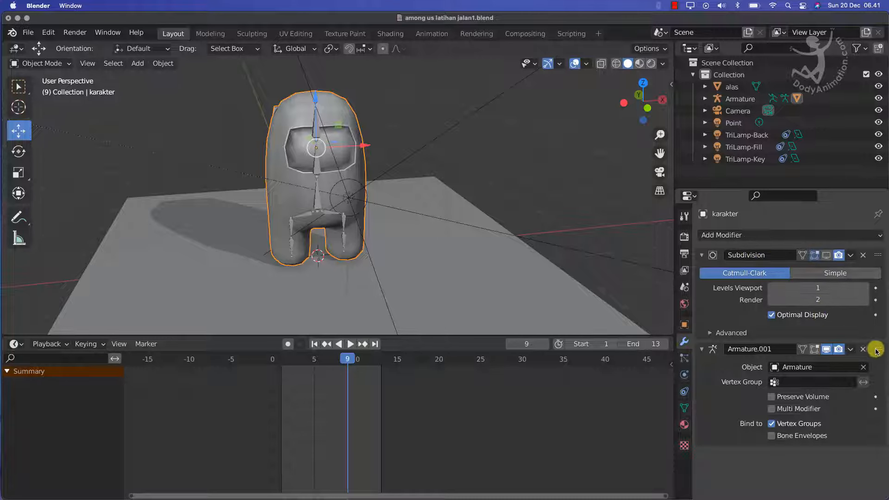
pyautogui.moveTo(879, 353); pyautogui.dragTo(877, 259)
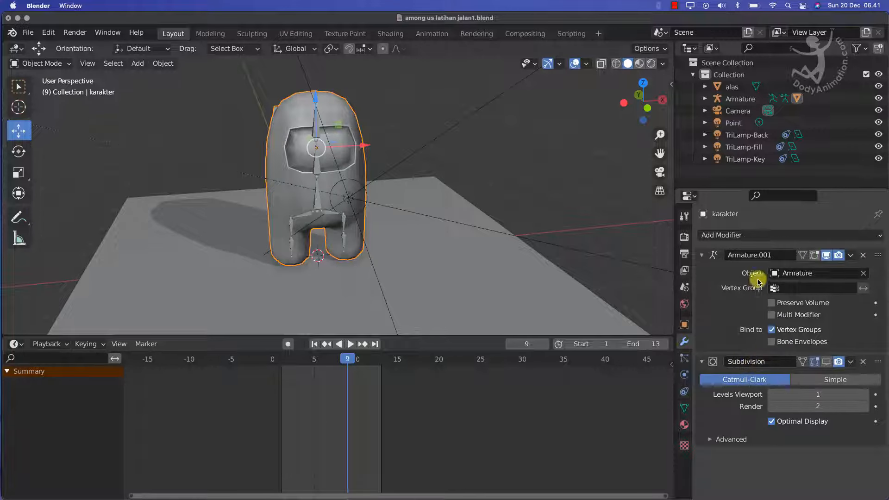
pyautogui.click(701, 362)
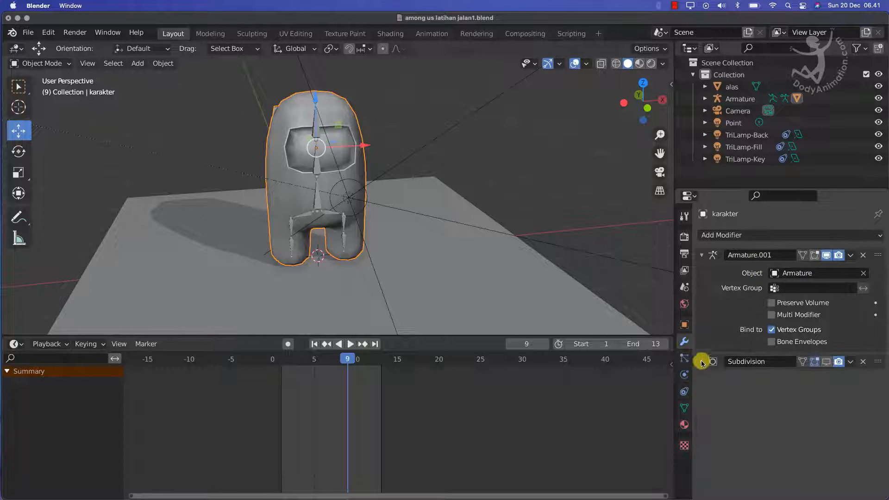
pyautogui.click(703, 259)
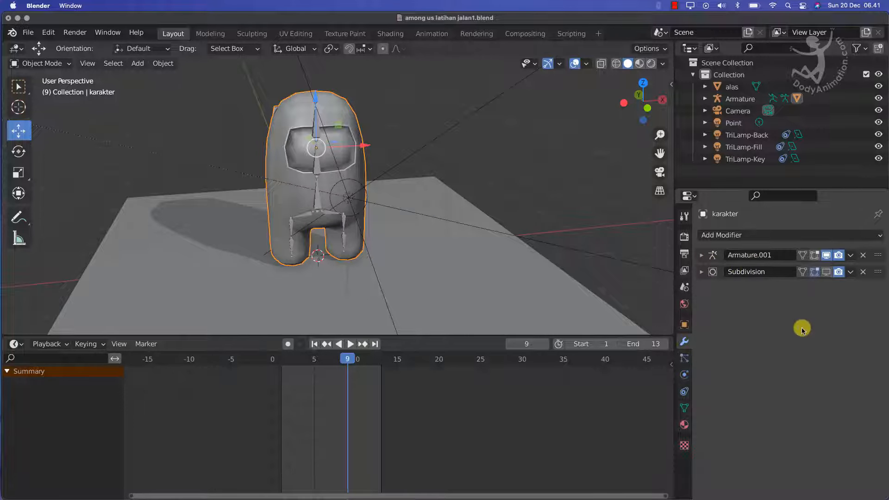
pyautogui.moveTo(875, 276)
pyautogui.mouseDown()
pyautogui.moveTo(874, 250)
pyautogui.moveTo(878, 279)
pyautogui.mouseUp()
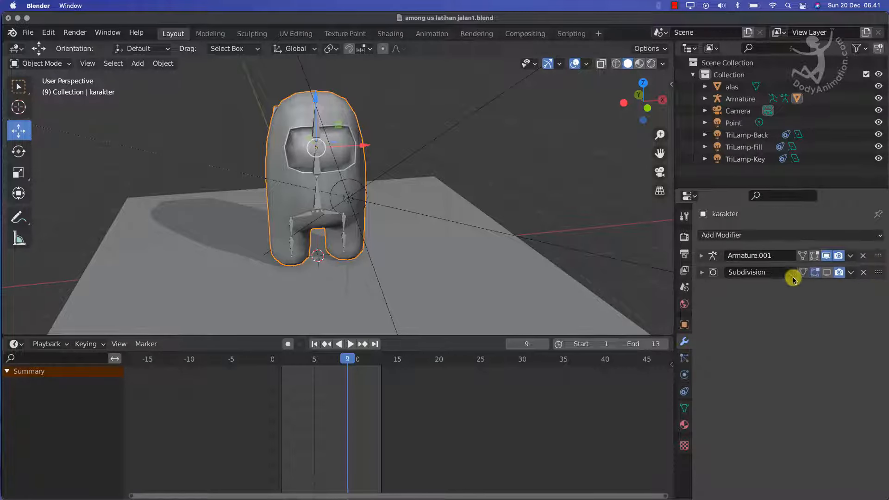
# Select the armature and put it in Pose Mode.
pyautogui.click(320, 207)
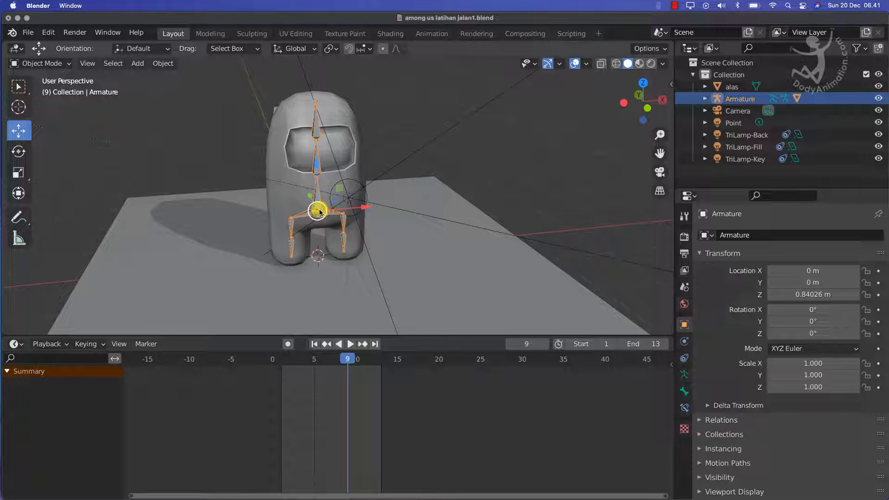
pyautogui.click(41, 63)
pyautogui.click(40, 103)
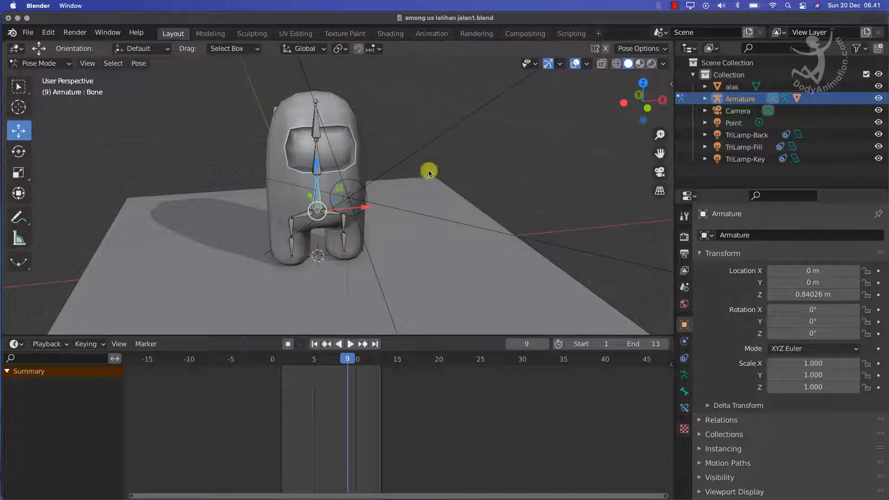
# Try rotating the lowest spine bone to test how the body mesh deforms.
pyautogui.moveTo(340, 206)
pyautogui.mouseDown(button='middle')
pyautogui.moveTo(349, 208)
pyautogui.moveTo(345, 199)
pyautogui.mouseUp(button='middle')
pyautogui.scroll(2, 332, 169)
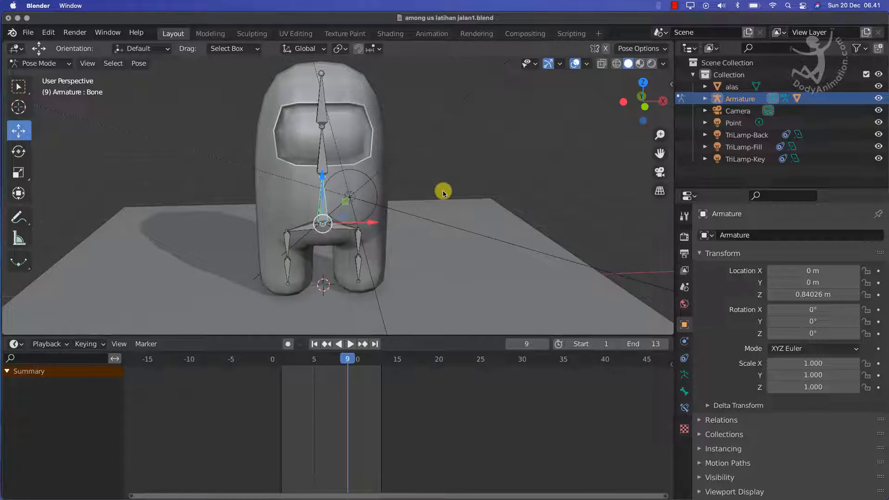
pyautogui.press('r')
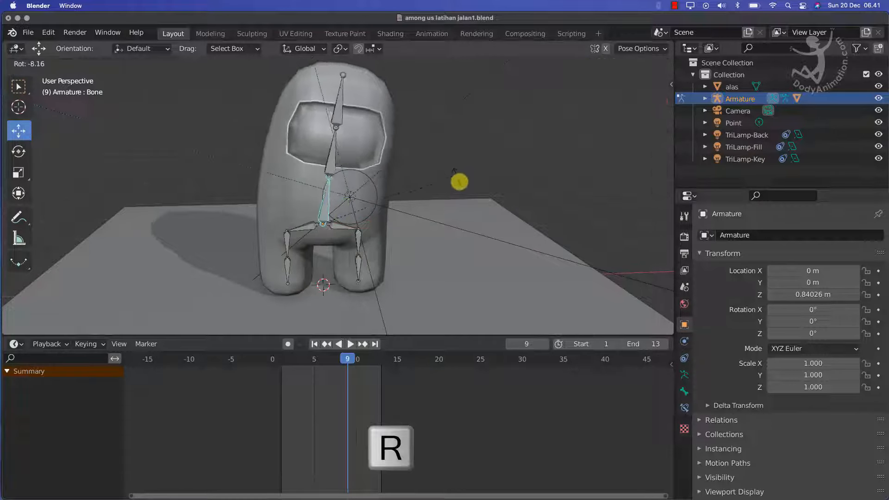
pyautogui.rightClick(454, 175)
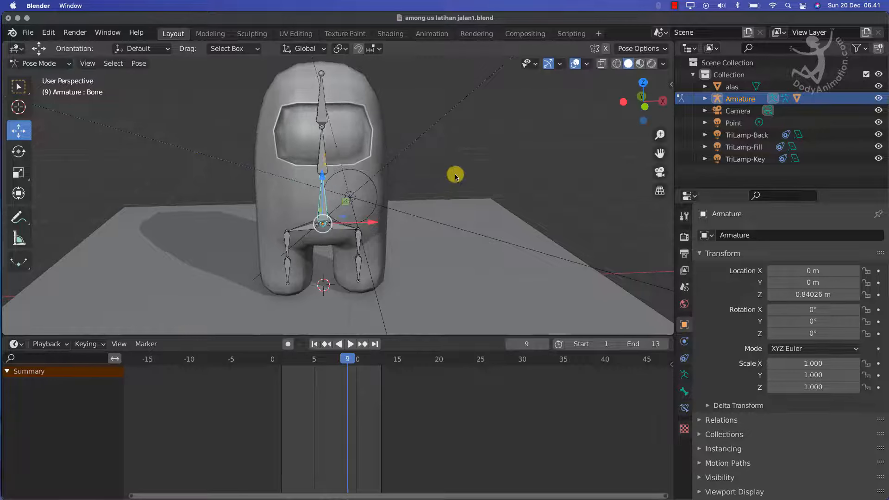
# Rotate the middle spine bone, Bone.002, by about -24.8° in the view plane to bend the upper body.
pyautogui.click(327, 157)
pyautogui.press('r')
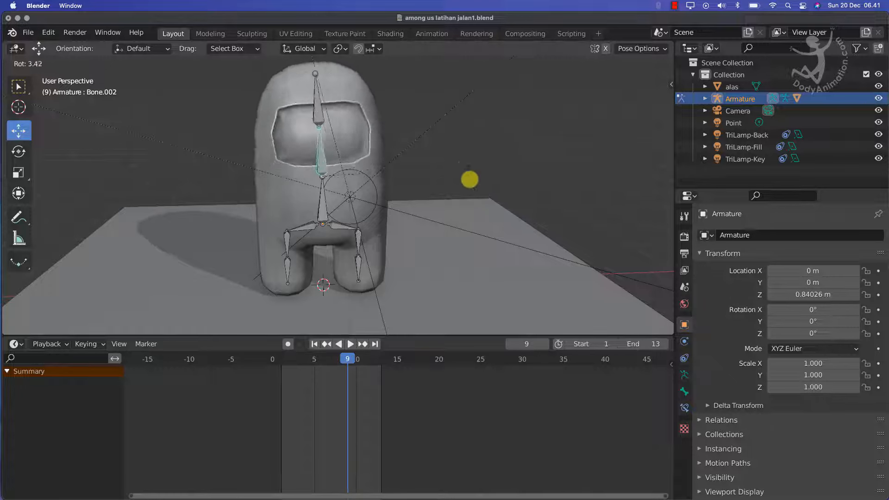
pyautogui.press('Escape')
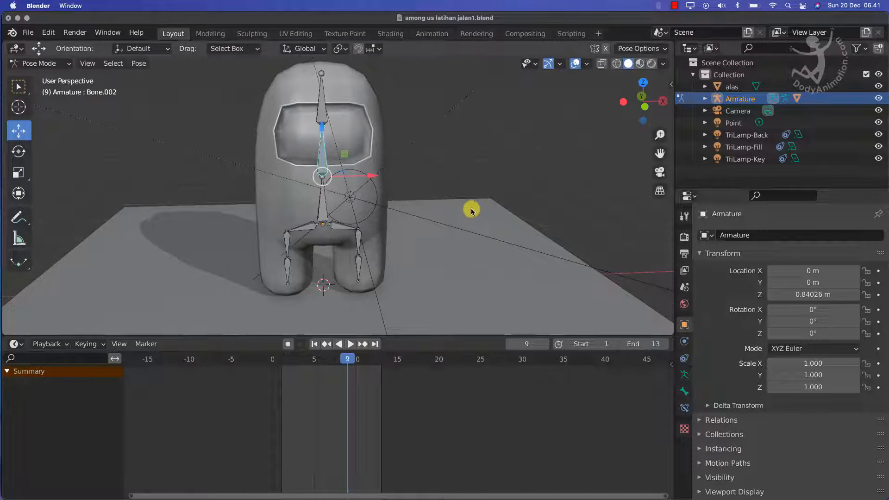
pyautogui.press('r')
pyautogui.click(431, 198)
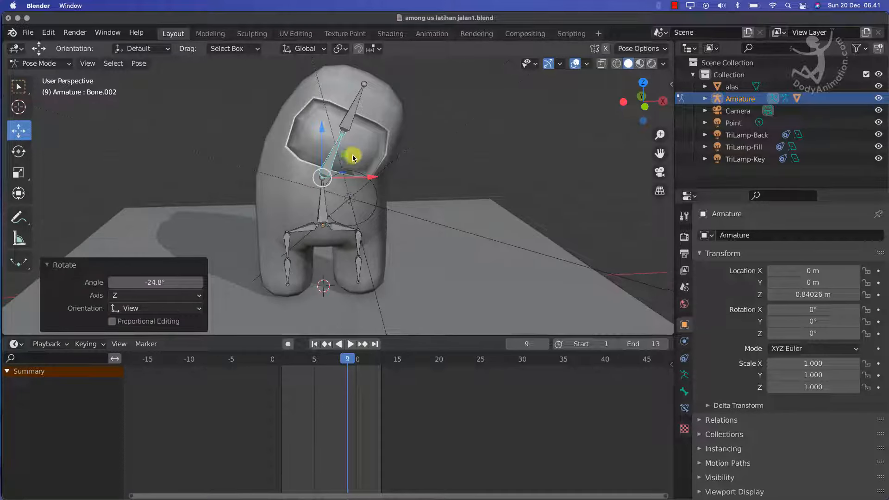
# Undo the rotation of the middle spine bone.
pyautogui.keyDown('shift'); pyautogui.moveTo(352, 156); pyautogui.dragTo(374, 172, button='middle'); pyautogui.keyUp('shift')
pyautogui.scroll(-2, 375, 172)
pyautogui.scroll(3, 374, 172)
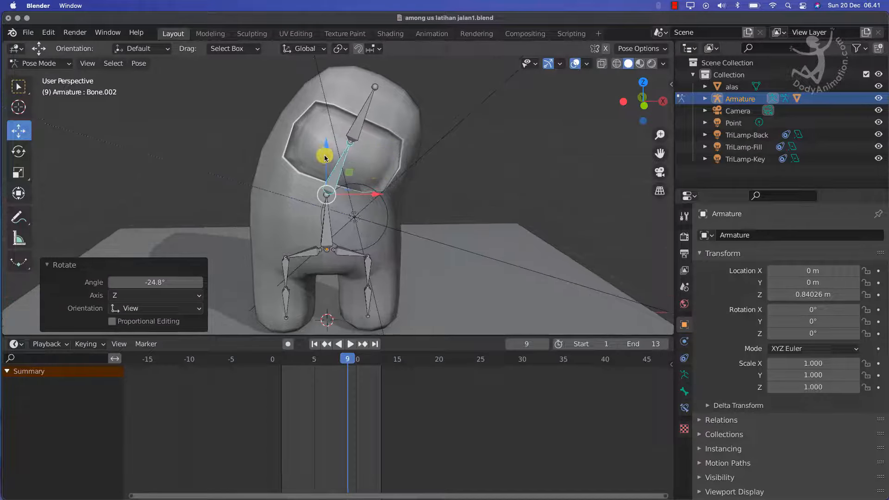
pyautogui.click(49, 32)
pyautogui.click(88, 59)
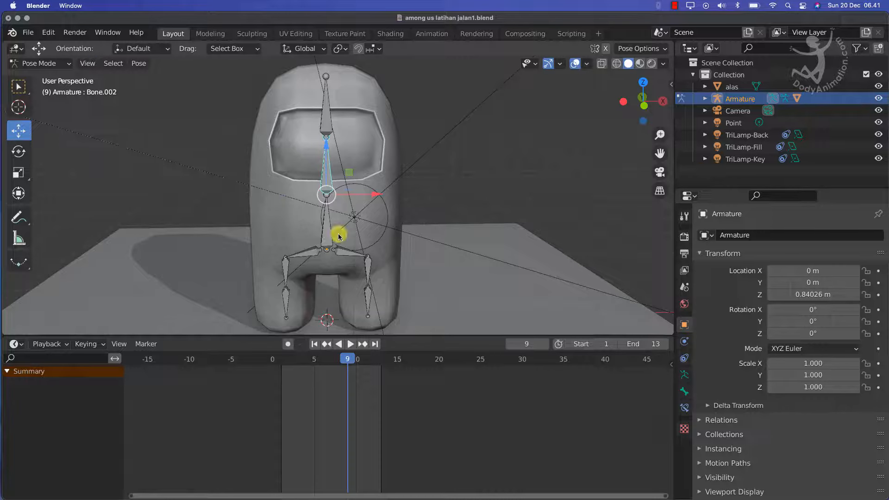
# Try rotating the left thigh bone, Bone.paha.L, in a side view to test the leg deformation.
pyautogui.scroll(-2, 386, 236)
pyautogui.keyDown('shift'); pyautogui.moveTo(390, 247); pyautogui.dragTo(473, 218, button='middle'); pyautogui.keyUp('shift')
pyautogui.scroll(2, 384, 190)
pyautogui.scroll(-2, 390, 232)
pyautogui.click(394, 218)
pyautogui.press('r')
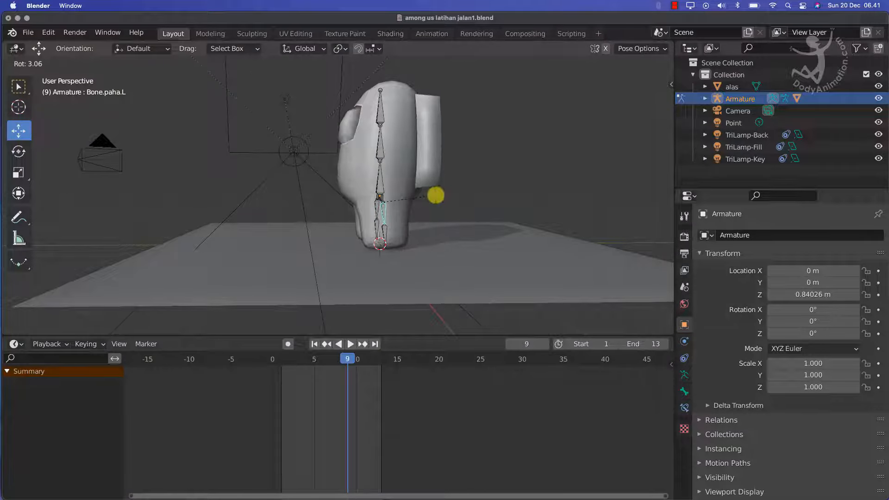
pyautogui.click(435, 198)
pyautogui.moveTo(348, 197); pyautogui.dragTo(320, 213, button='middle')
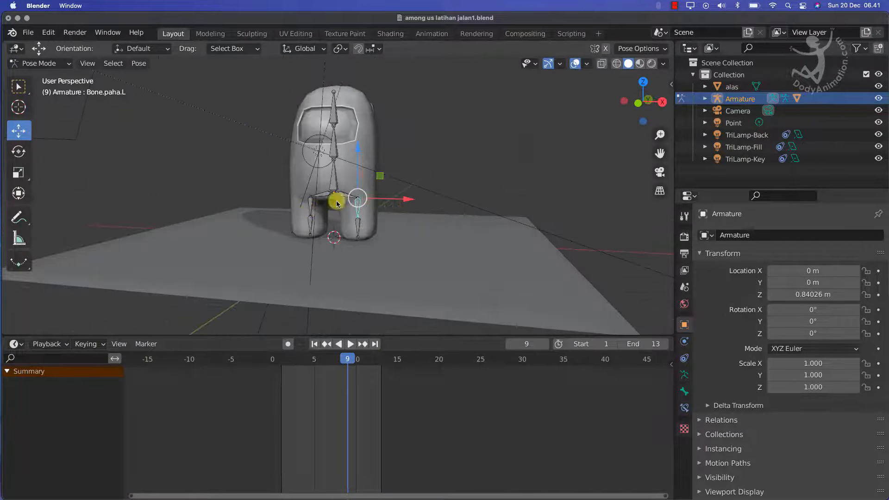
# Try rotating the right thigh bone, Bone.paha.R, and cancel the rotation.
pyautogui.click(311, 208)
pyautogui.moveTo(391, 187); pyautogui.dragTo(417, 181, button='middle')
pyautogui.press('r')
pyautogui.rightClick(325, 182)
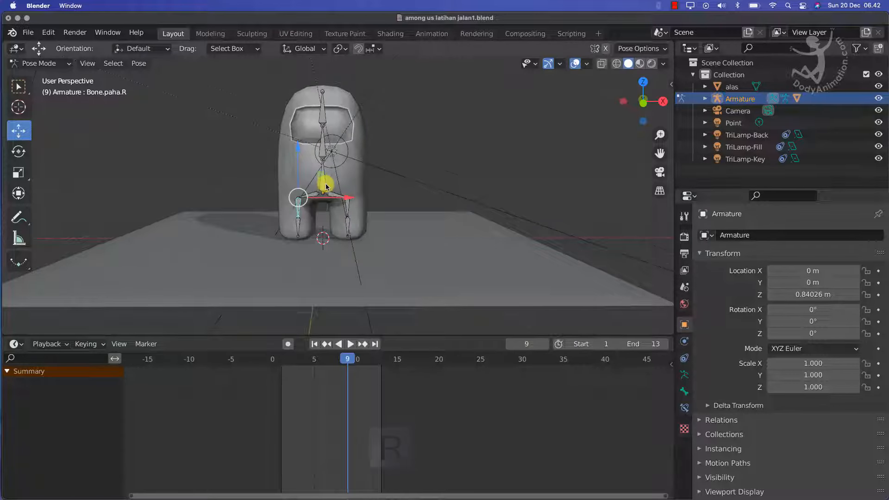
# Try moving the lowest spine bone and both hip bones together to test whether the whole character follows, and cancel the move.
pyautogui.scroll(2, 326, 186)
pyautogui.click(329, 196)
pyautogui.keyDown('shift'); pyautogui.click(300, 196); pyautogui.keyUp('shift')
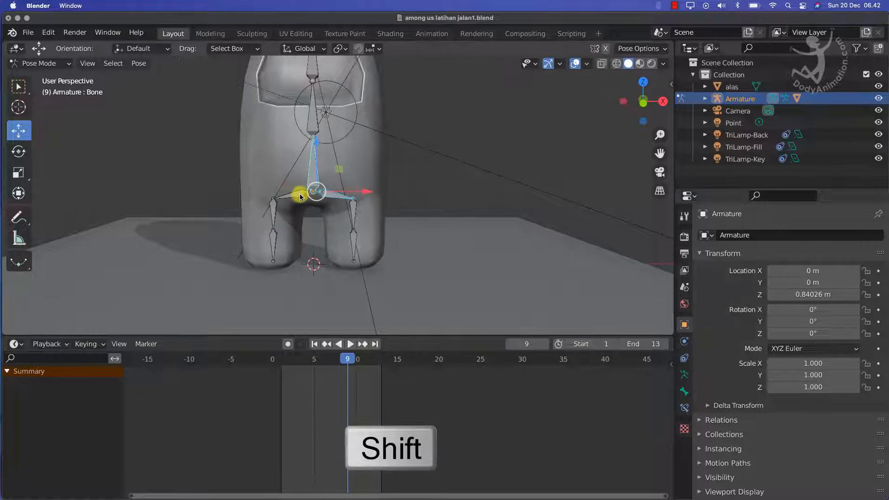
pyautogui.keyDown('shift'); pyautogui.click(315, 194); pyautogui.keyUp('shift')
pyautogui.scroll(-3, 336, 202)
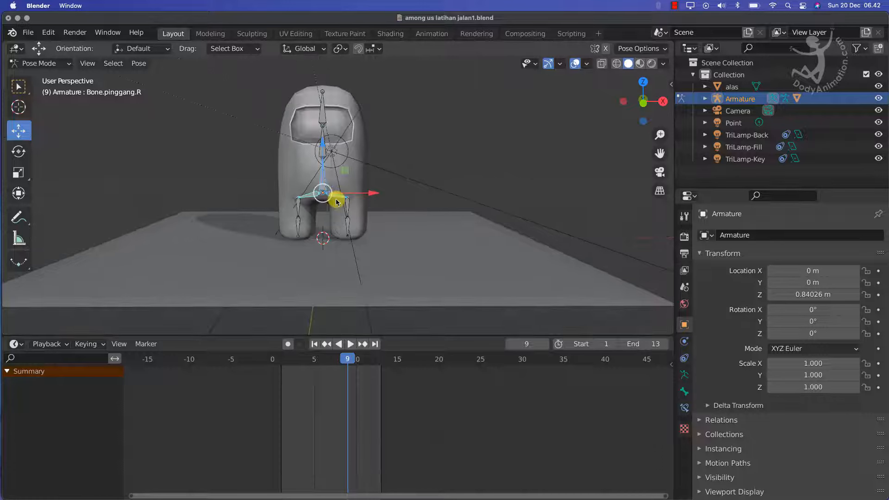
pyautogui.press('g')
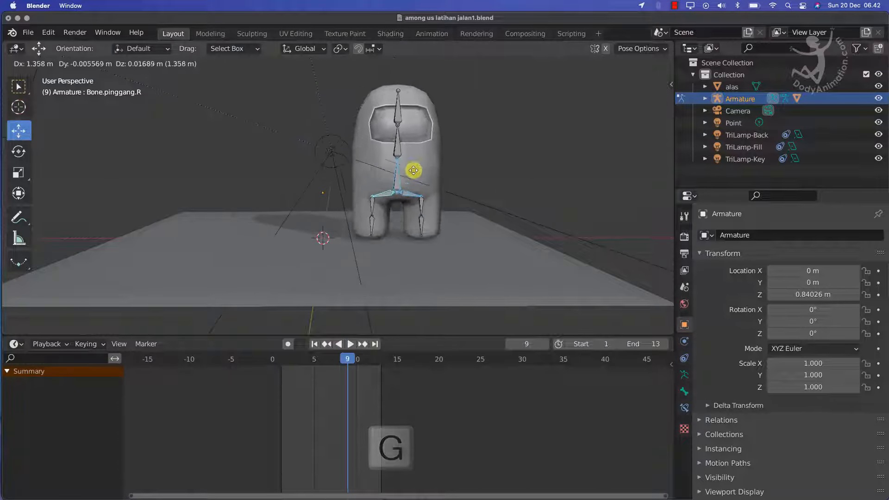
pyautogui.rightClick(415, 175)
# Inspect the hip and leg bones inside the character from the side and front.
pyautogui.moveTo(416, 175); pyautogui.dragTo(319, 182, button='middle')
pyautogui.scroll(-3, 319, 183)
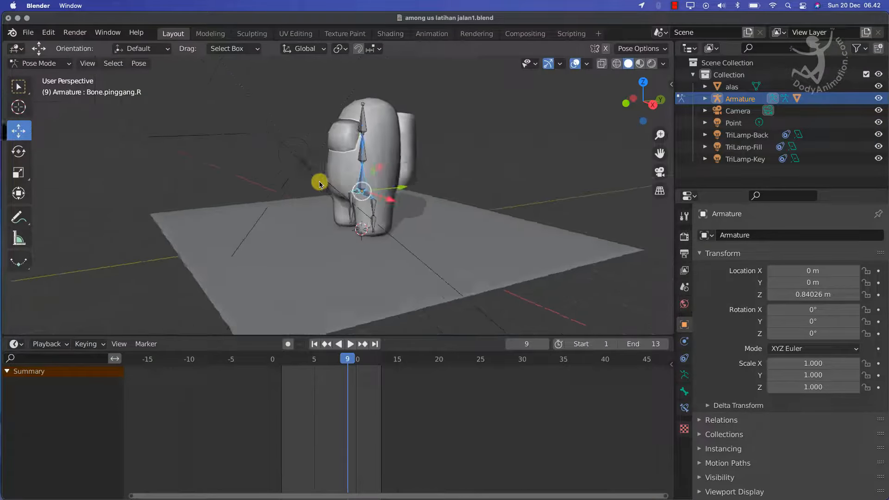
pyautogui.scroll(6, 365, 183)
pyautogui.scroll(-3, 365, 183)
pyautogui.scroll(3, 366, 183)
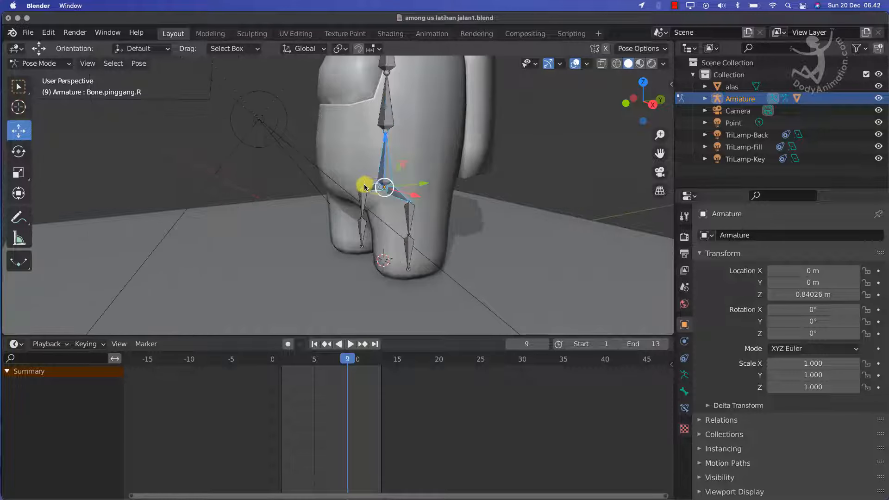
pyautogui.moveTo(367, 183)
pyautogui.mouseDown(button='middle')
pyautogui.moveTo(428, 183)
pyautogui.moveTo(380, 183)
pyautogui.mouseUp(button='middle')
pyautogui.scroll(-3, 381, 182)
pyautogui.scroll(2, 382, 186)
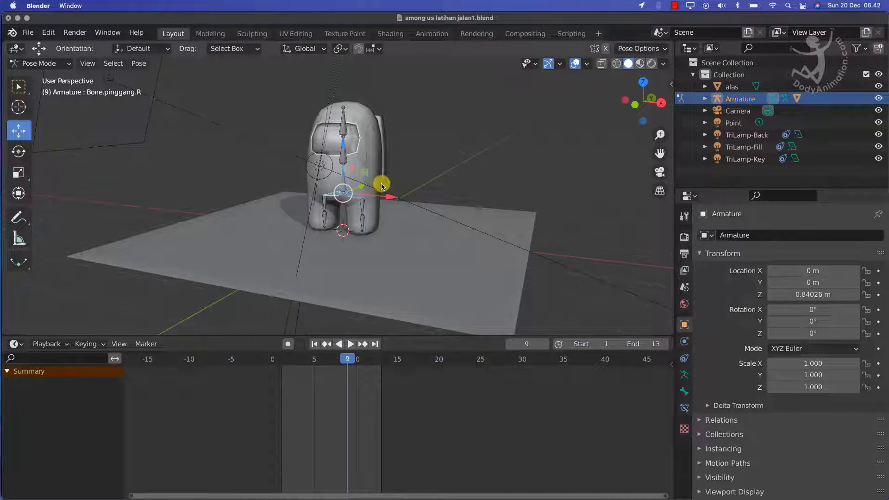
# Select all bones of the armature and clear their pose rotation and location.
pyautogui.press('a')
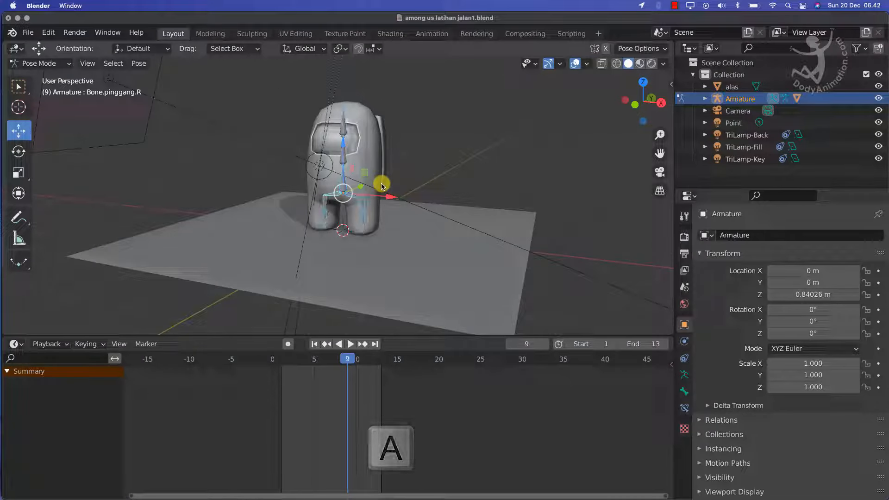
pyautogui.click(113, 63)
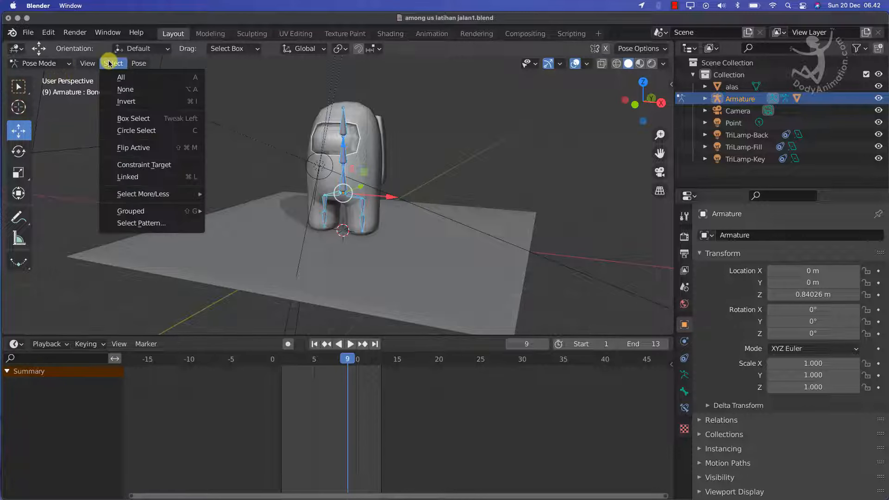
pyautogui.click(122, 77)
pyautogui.moveTo(463, 177); pyautogui.dragTo(412, 178, button='middle')
pyautogui.hotkey('alt', 'r')
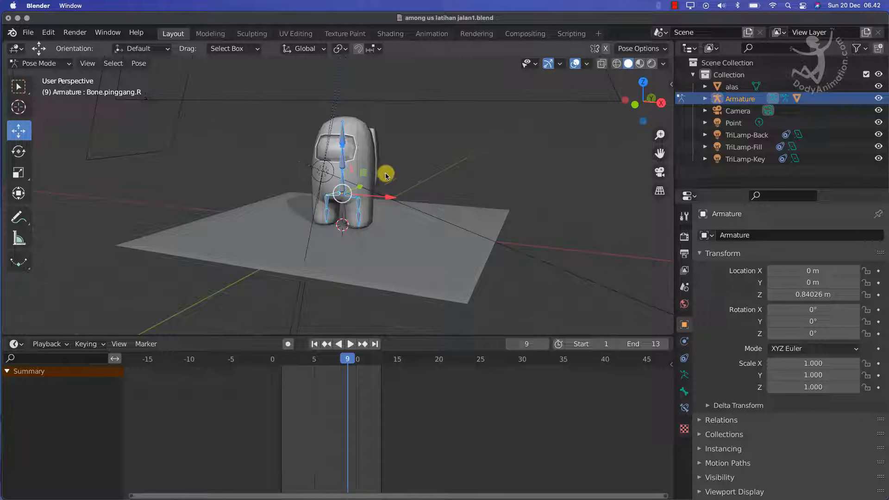
pyautogui.moveTo(385, 174); pyautogui.dragTo(396, 173, button='middle')
pyautogui.hotkey('alt', 'g')
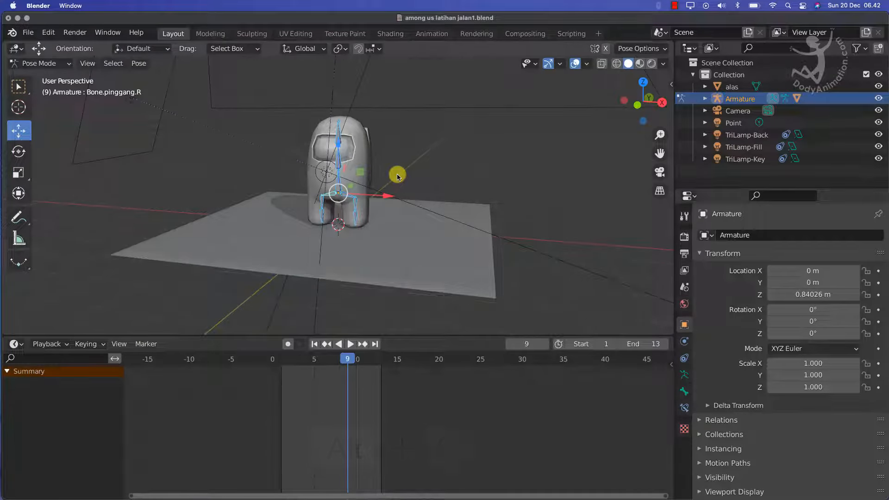
# Save the file among us latihan jalan1.blend.
pyautogui.scroll(2, 397, 177)
pyautogui.scroll(-2, 397, 176)
pyautogui.moveTo(429, 188); pyautogui.dragTo(408, 179, button='middle')
pyautogui.moveTo(356, 207); pyautogui.dragTo(435, 190, button='middle')
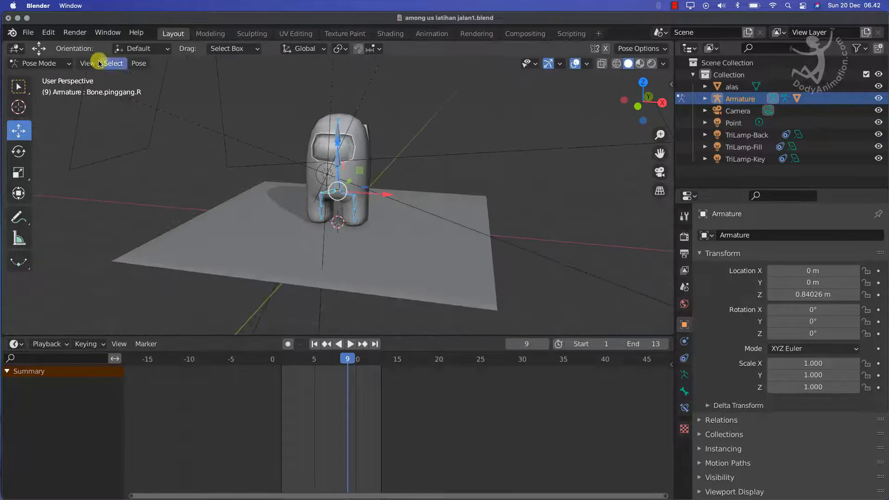
pyautogui.click(28, 32)
pyautogui.click(53, 115)
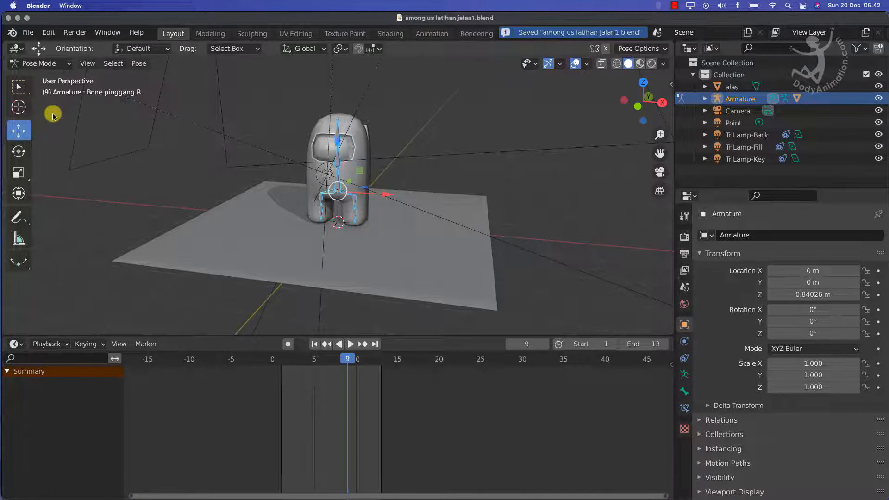
# Deselect all the bones and check the rigged character from the front and side.
pyautogui.scroll(6, 407, 185)
pyautogui.moveTo(358, 190); pyautogui.dragTo(399, 197, button='middle')
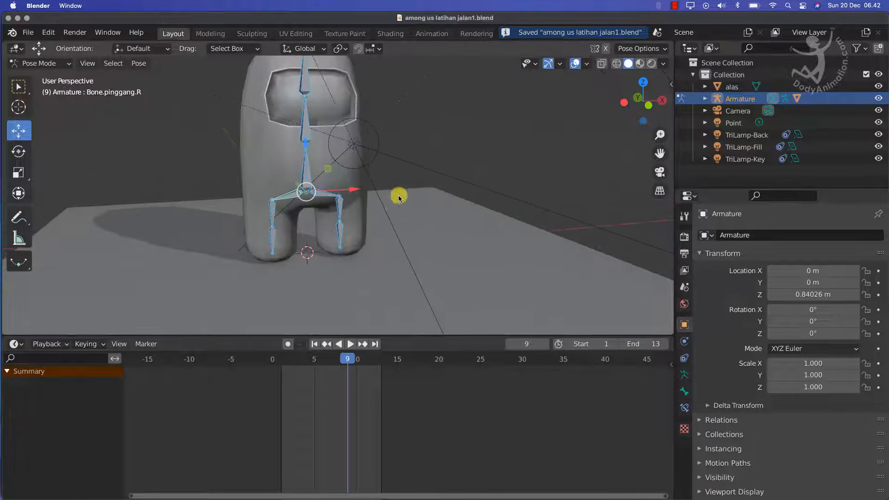
pyautogui.click(414, 180)
pyautogui.scroll(-2, 412, 180)
pyautogui.scroll(2, 411, 181)
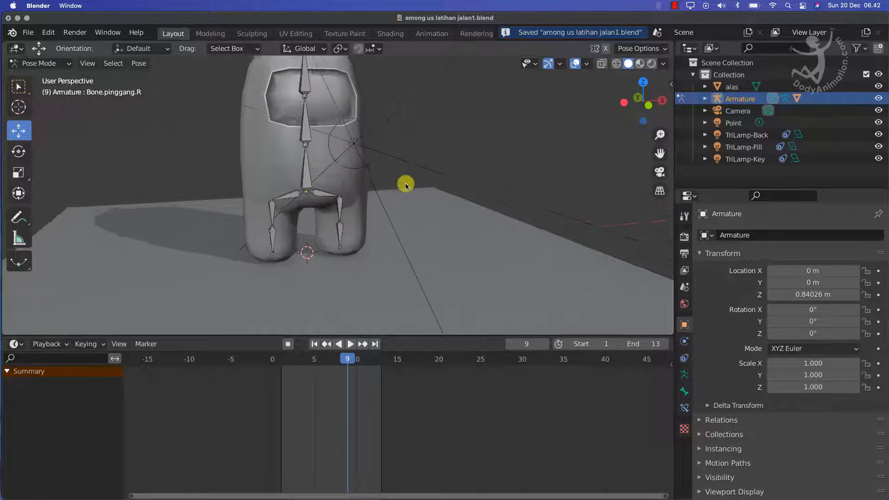
pyautogui.scroll(-1, 401, 184)
pyautogui.moveTo(361, 192); pyautogui.dragTo(396, 183, button='middle')
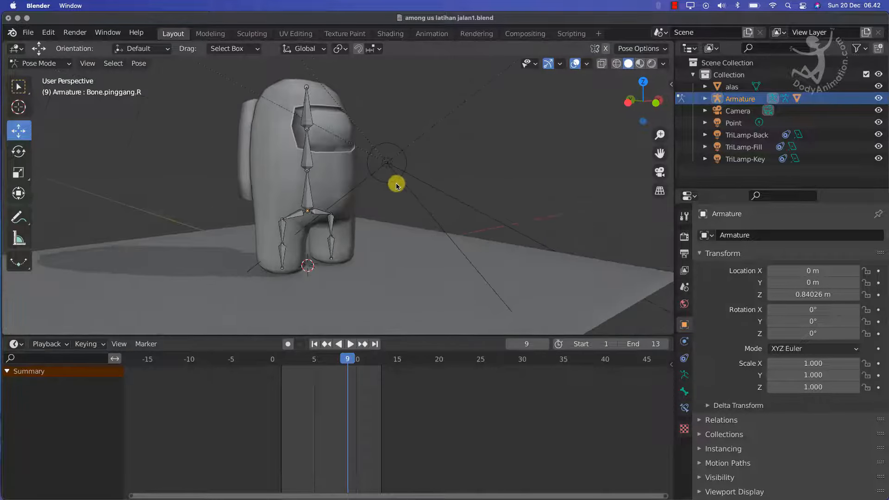
pyautogui.scroll(-4, 388, 174)
pyautogui.scroll(4, 379, 199)
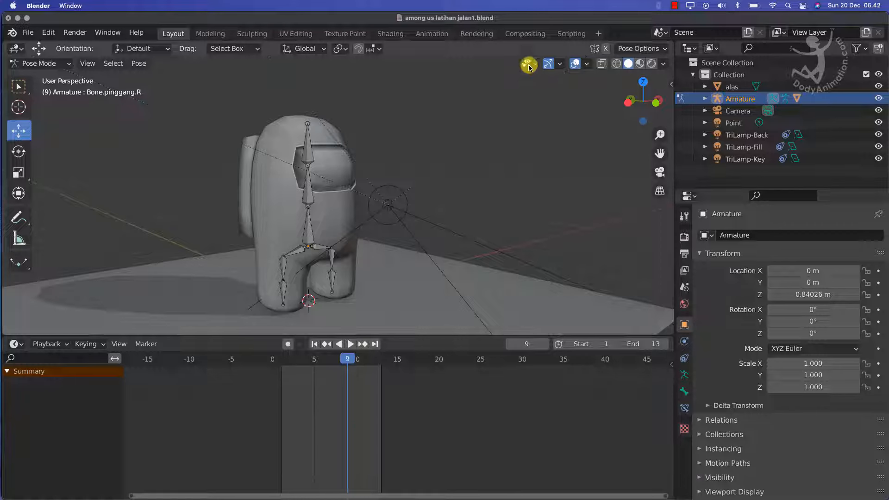
# Hide the Light and Camera object types in the viewport.
pyautogui.click(529, 65)
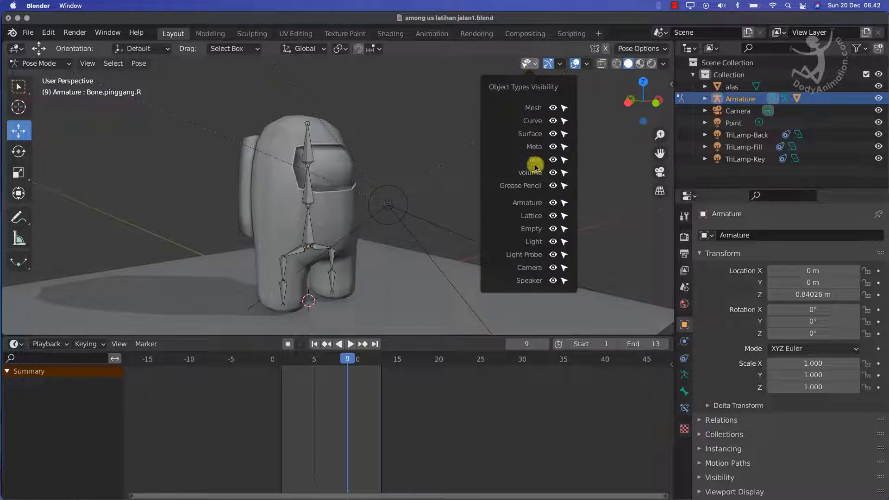
pyautogui.click(552, 242)
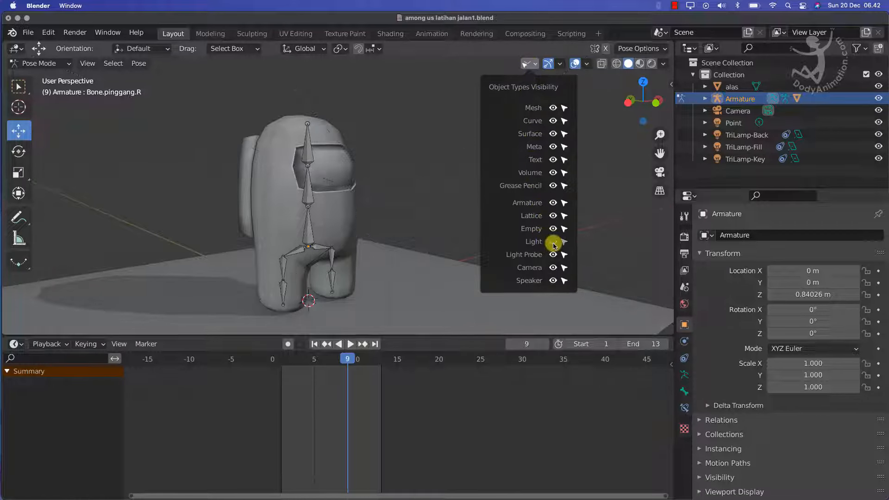
pyautogui.click(553, 268)
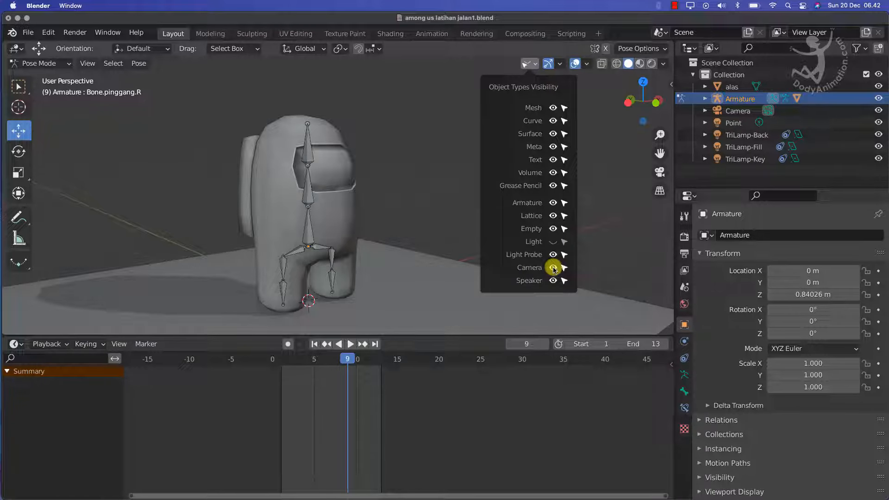
pyautogui.scroll(-5, 418, 216)
pyautogui.moveTo(454, 221); pyautogui.dragTo(359, 187, button='middle')
pyautogui.scroll(5, 398, 223)
pyautogui.scroll(-4, 400, 161)
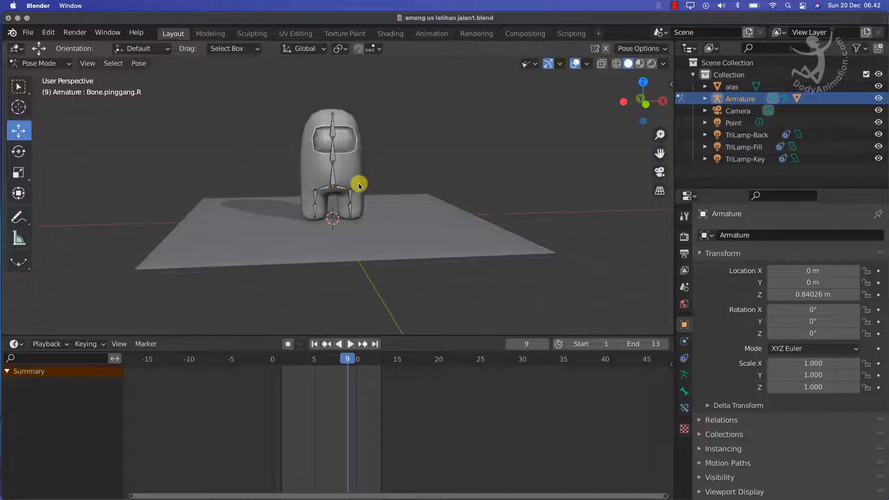
pyautogui.scroll(3, 357, 188)
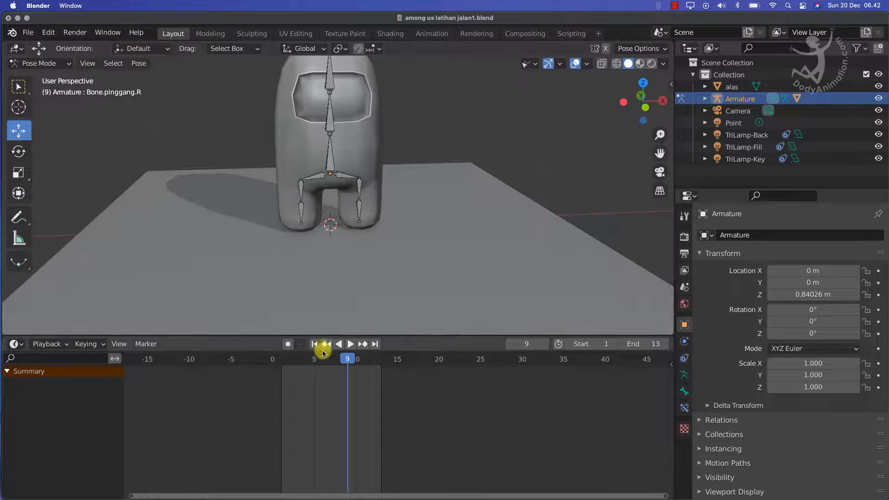
# Play the timeline and check its first and last frames, 1 and 13.
pyautogui.press('space')
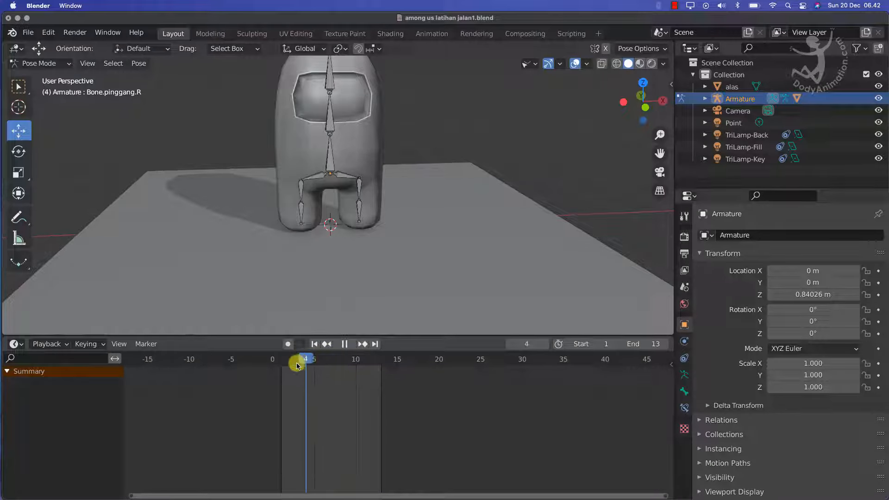
pyautogui.moveTo(297, 364); pyautogui.dragTo(283, 364)
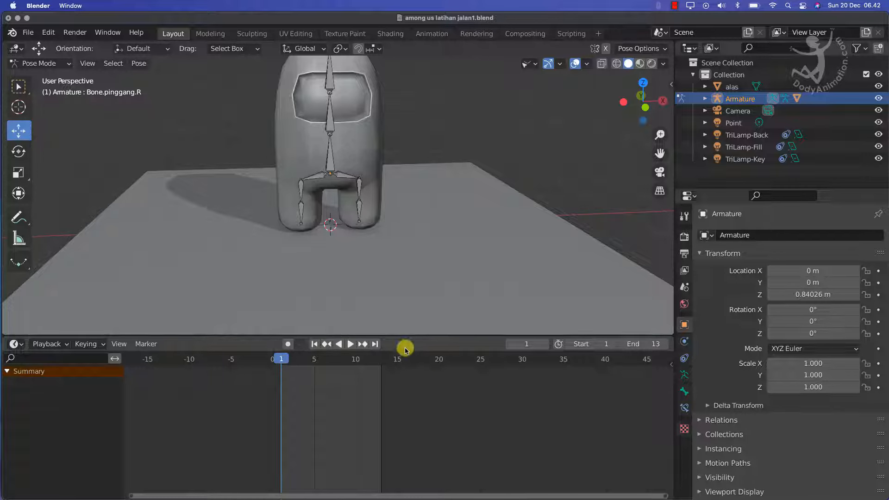
pyautogui.click(380, 364)
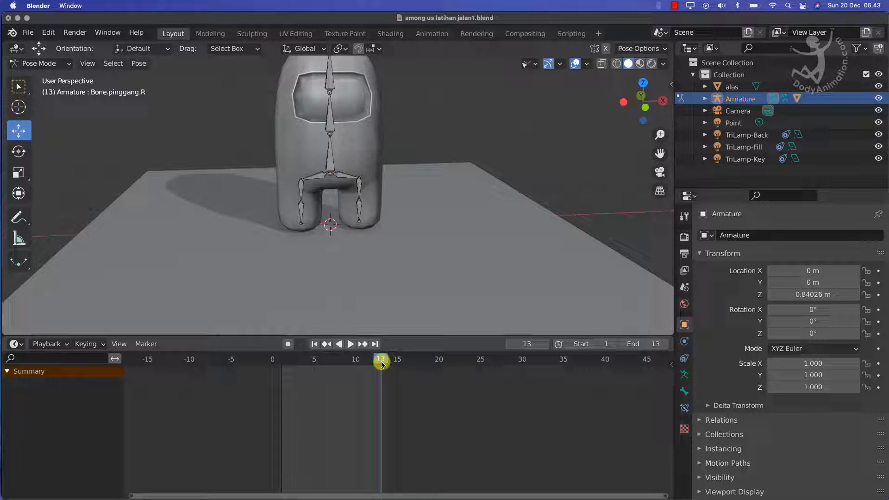
pyautogui.press('space')
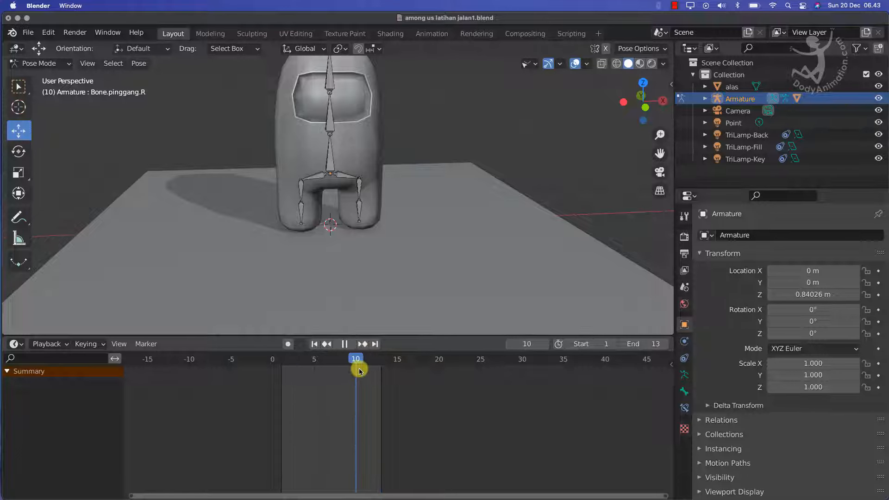
pyautogui.press('space')
# Try an end frame of 250 and restore the end frame to 13.
pyautogui.click(642, 344)
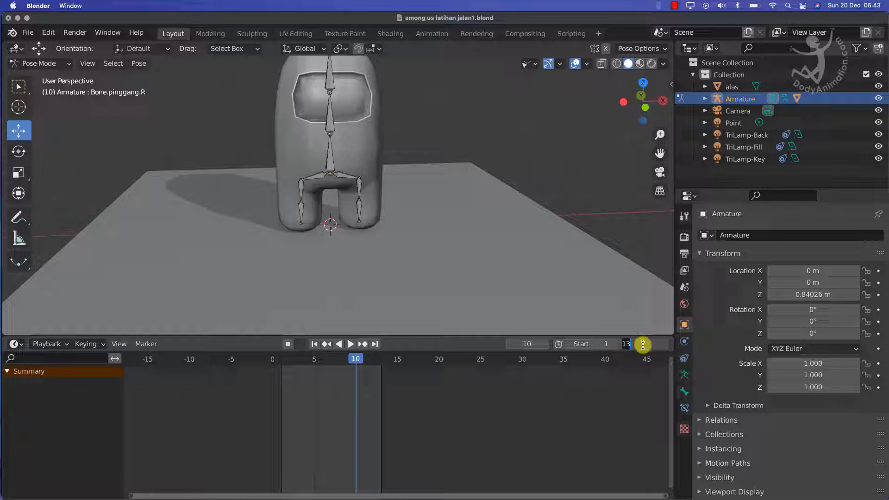
pyautogui.write('250')
pyautogui.press('Return')
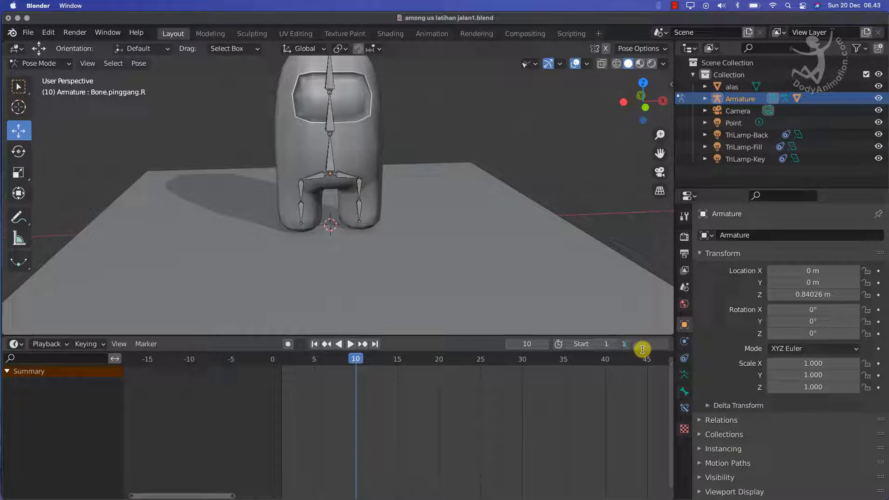
pyautogui.press('Return')
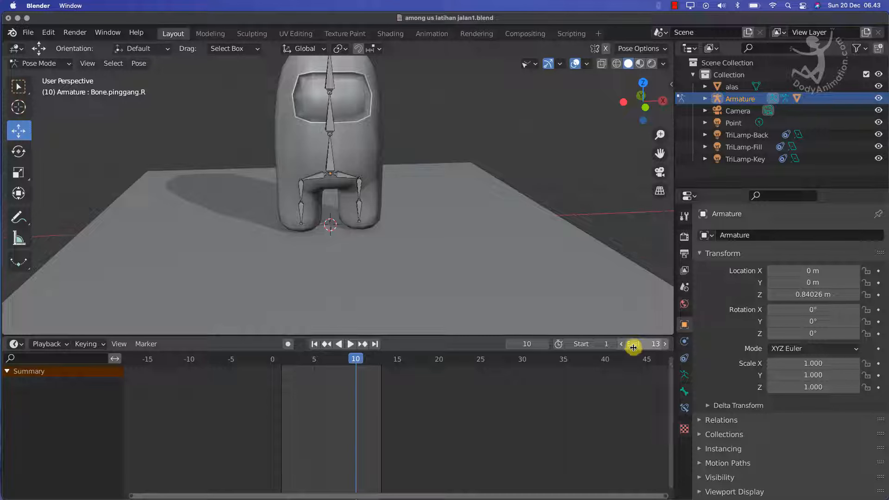
# Return the current frame to 1, with the whole character in view.
pyautogui.click(281, 363)
pyautogui.press('space')
pyautogui.click(327, 388)
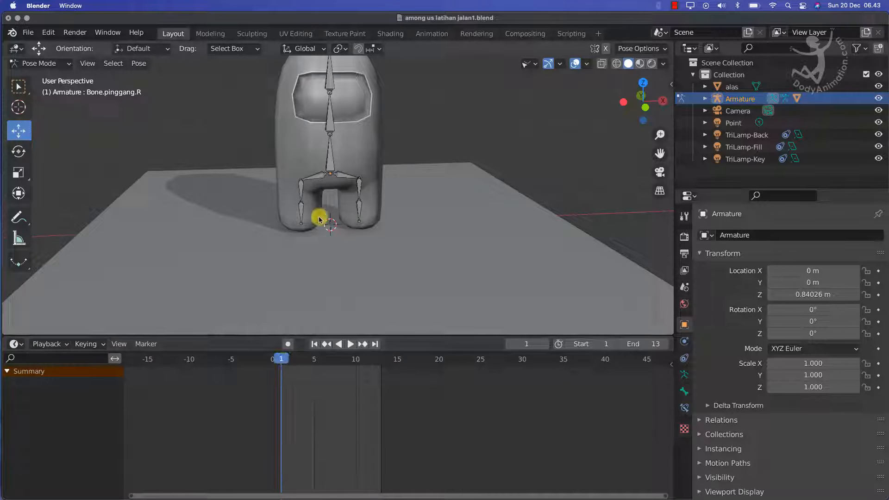
pyautogui.keyDown('shift'); pyautogui.moveTo(312, 169); pyautogui.dragTo(320, 200, button='middle'); pyautogui.keyUp('shift')
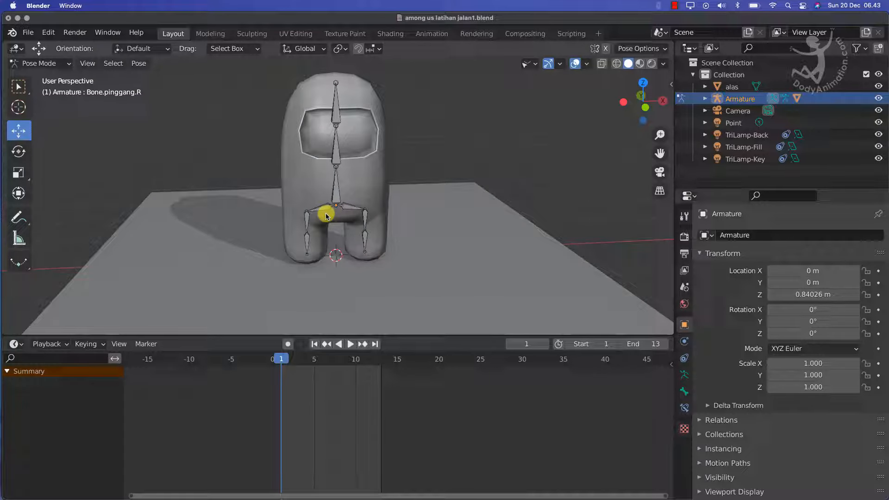
# Switch to the browser, examine the contact pose in the Walk Cycle Inspiration chart on schoolofmotion.com, and return to Blender.
pyautogui.scroll(2, 327, 216)
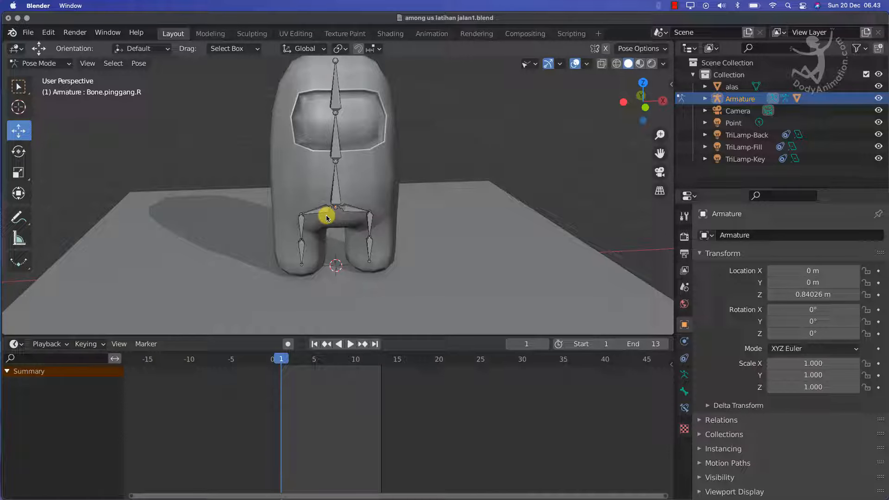
pyautogui.moveTo(348, 197); pyautogui.dragTo(373, 188, button='middle')
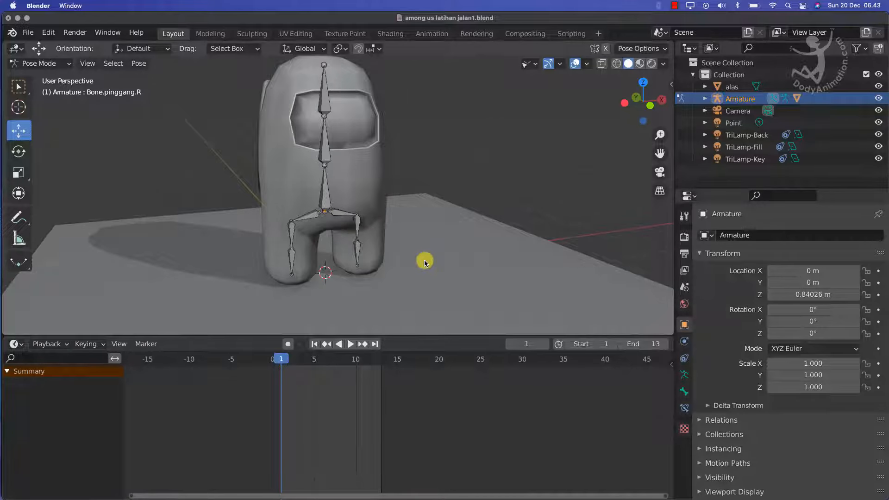
pyautogui.hotkey('ctrl', 'Right')
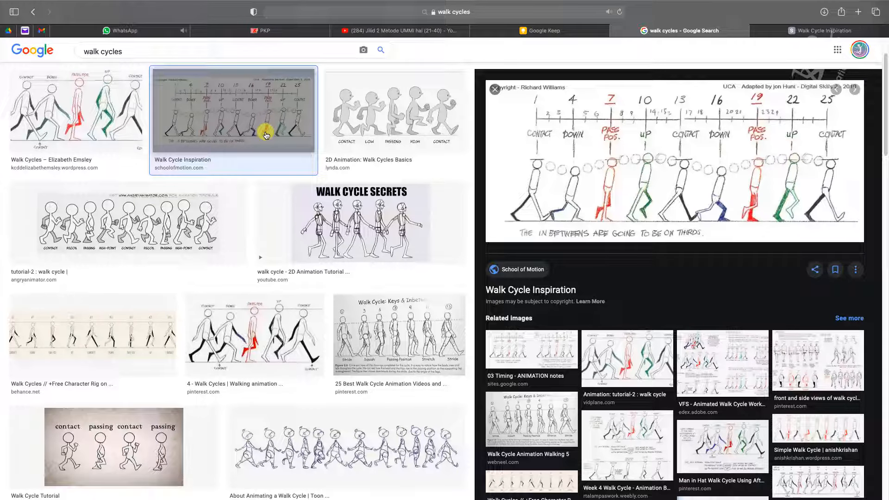
pyautogui.click(823, 31)
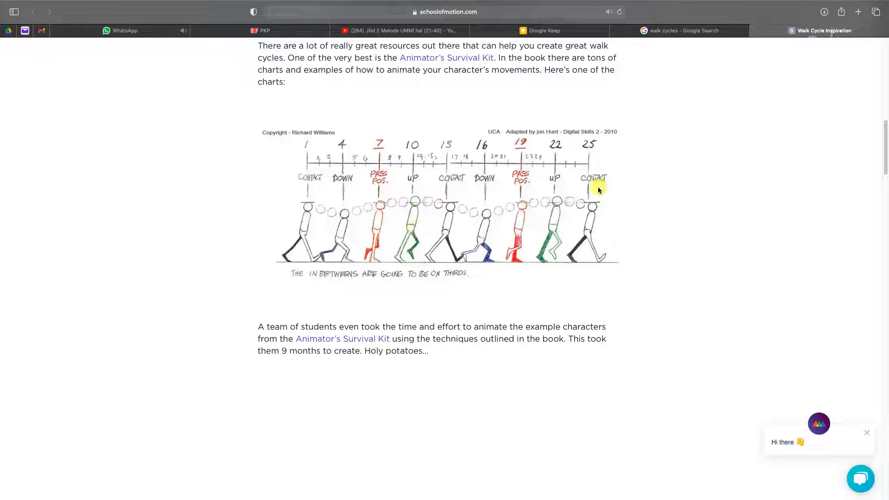
pyautogui.hotkey('ctrl', 'Right')
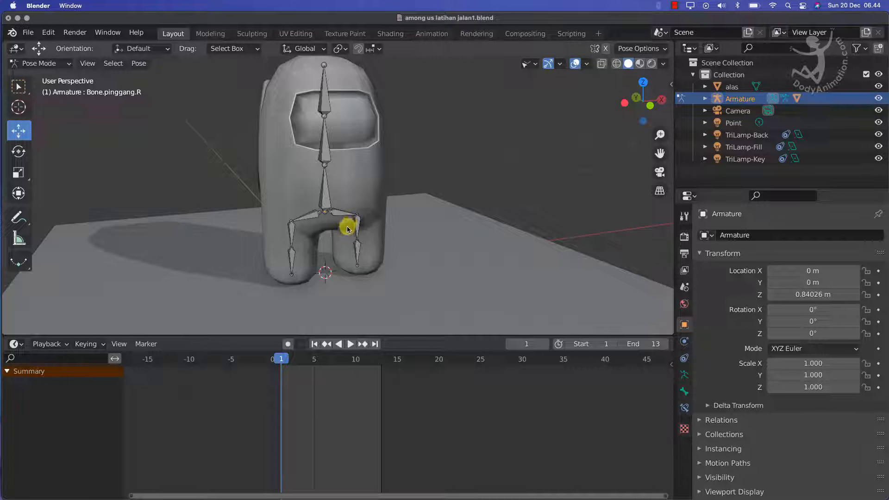
# Select the lowest spine bone and turn on Auto Keying at frame 1.
pyautogui.click(323, 199)
pyautogui.scroll(2, 387, 224)
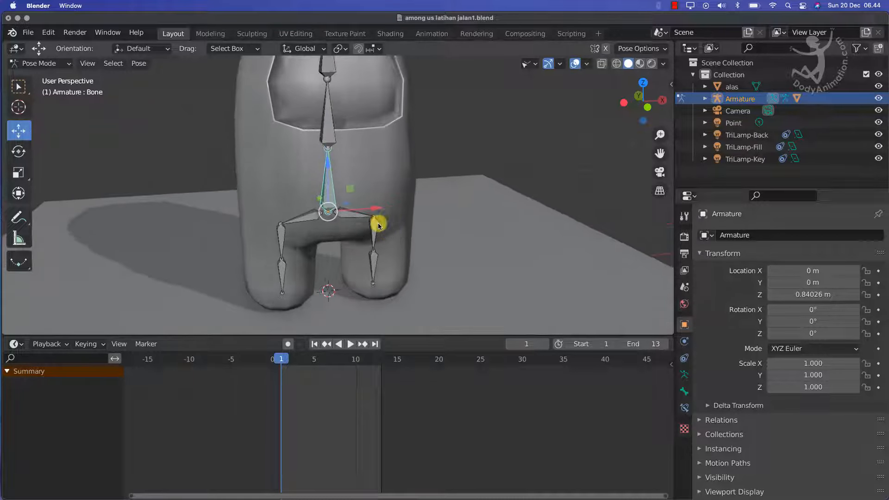
pyautogui.scroll(-3, 378, 225)
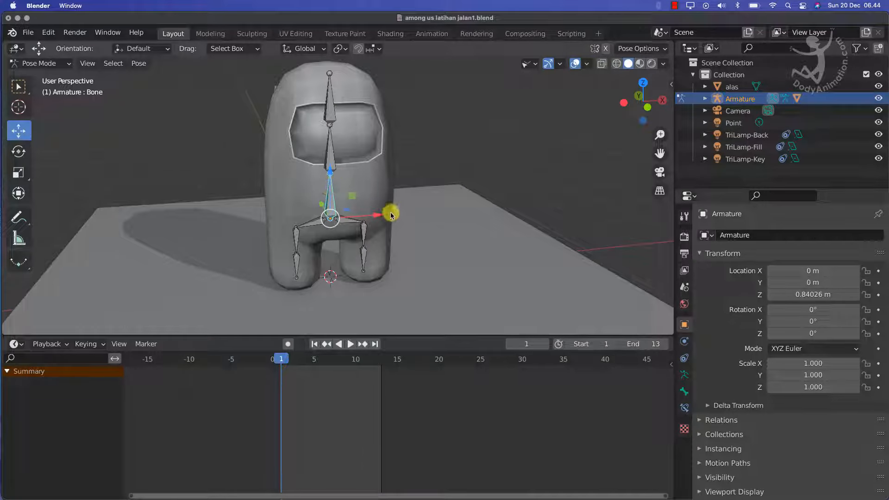
pyautogui.moveTo(390, 212); pyautogui.dragTo(387, 216, button='middle')
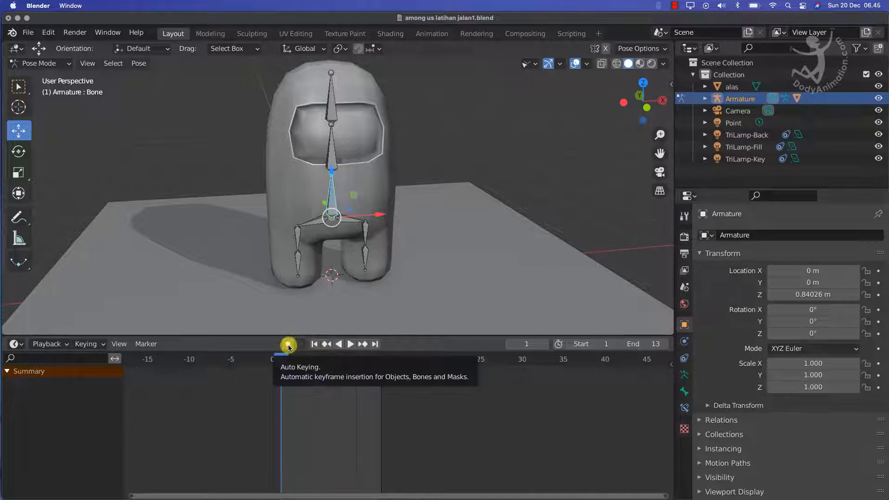
pyautogui.click(288, 345)
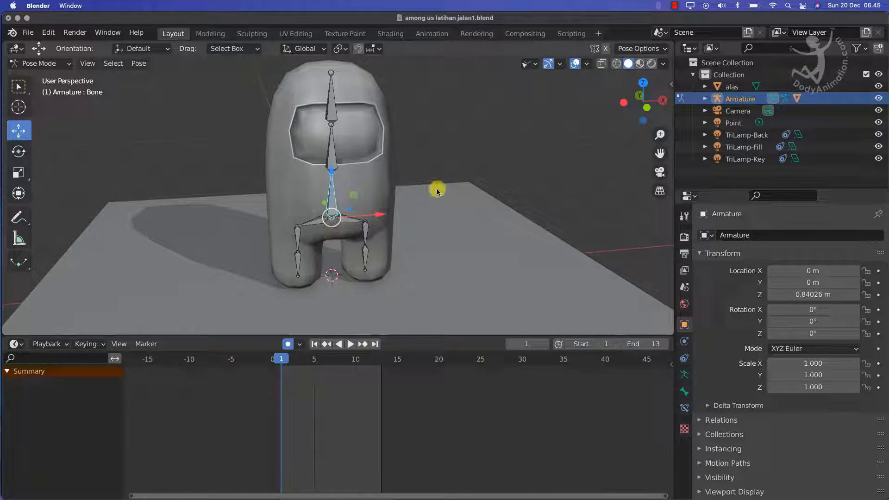
# Rotate both hip bones, Bone.pinggang.L and Bone.pinggang.R, together by about -14.2° around the global Z axis at frame 1.
pyautogui.moveTo(440, 203); pyautogui.dragTo(349, 259, button='middle')
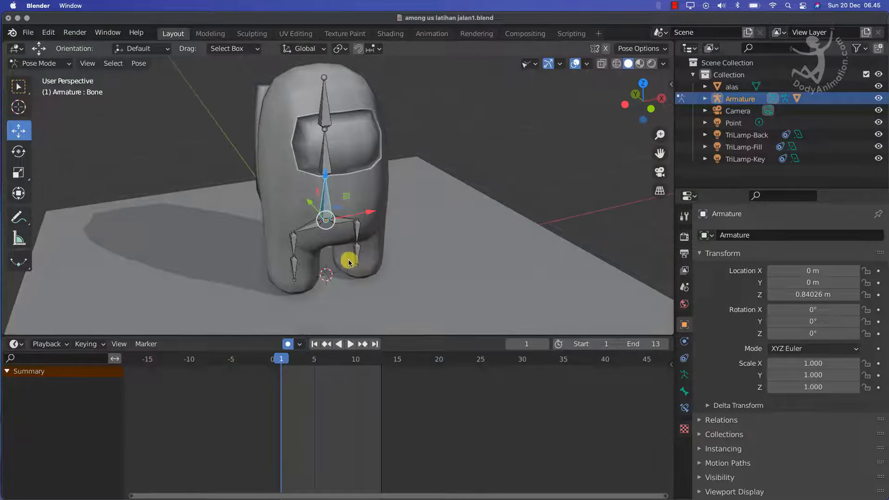
pyautogui.click(357, 233)
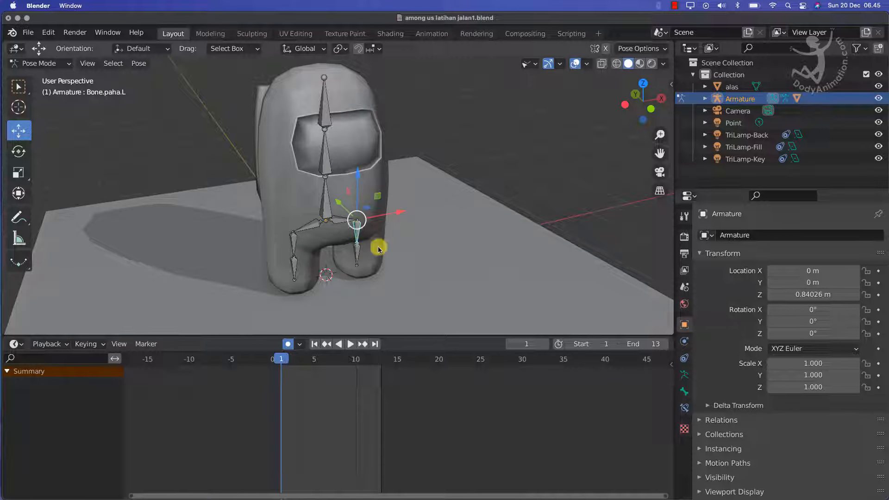
pyautogui.click(341, 223)
pyautogui.scroll(2, 319, 231)
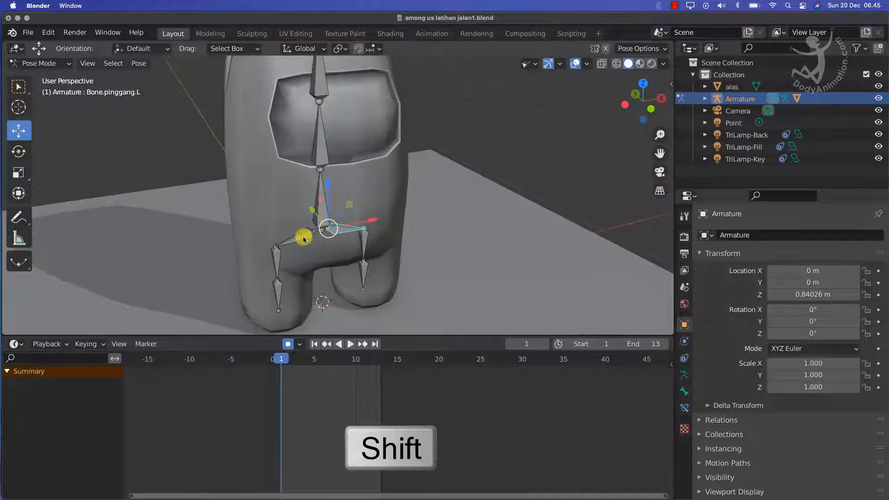
pyautogui.keyDown('shift'); pyautogui.click(302, 232); pyautogui.keyUp('shift')
pyautogui.scroll(-3, 410, 249)
pyautogui.scroll(3, 458, 250)
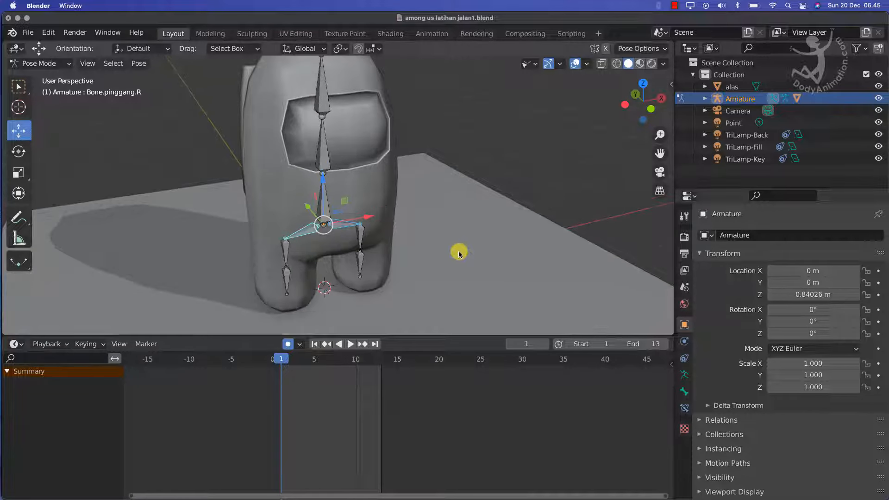
pyautogui.press('r')
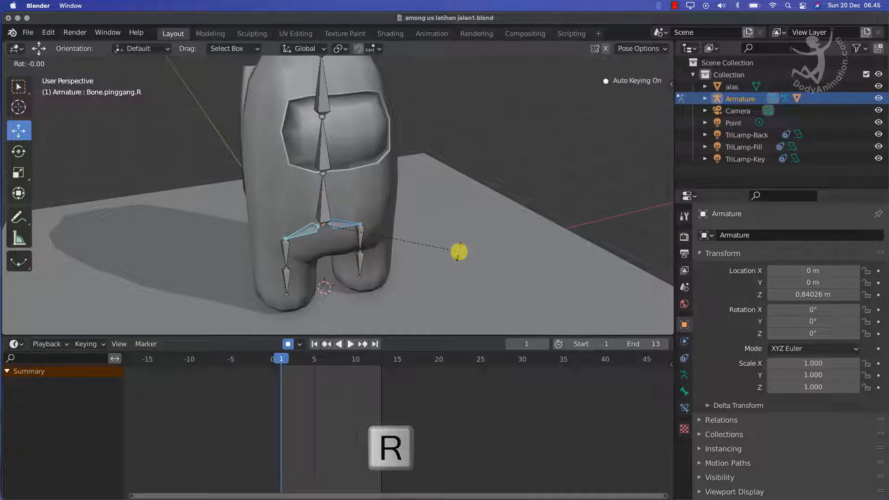
pyautogui.press('z')
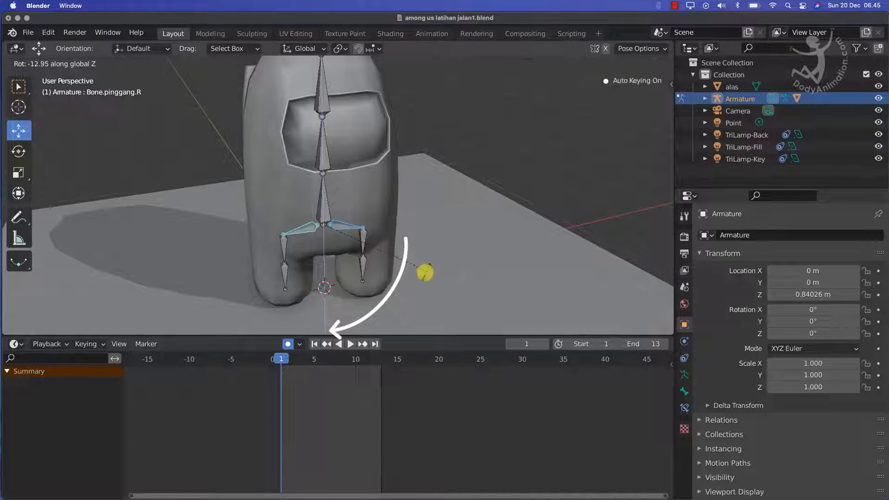
pyautogui.click(423, 274)
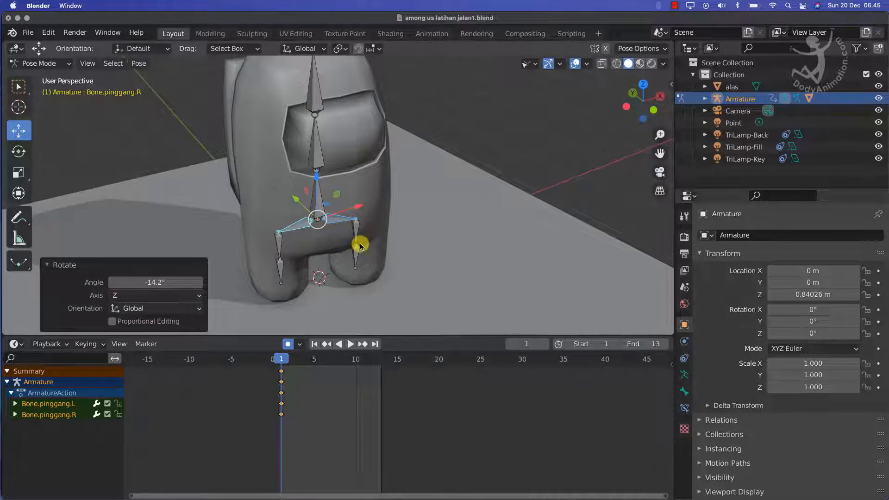
# Check the hip twist from above and rotate the lowest spine bone about 7.98° around the global Z axis.
pyautogui.moveTo(359, 246); pyautogui.dragTo(342, 245, button='middle')
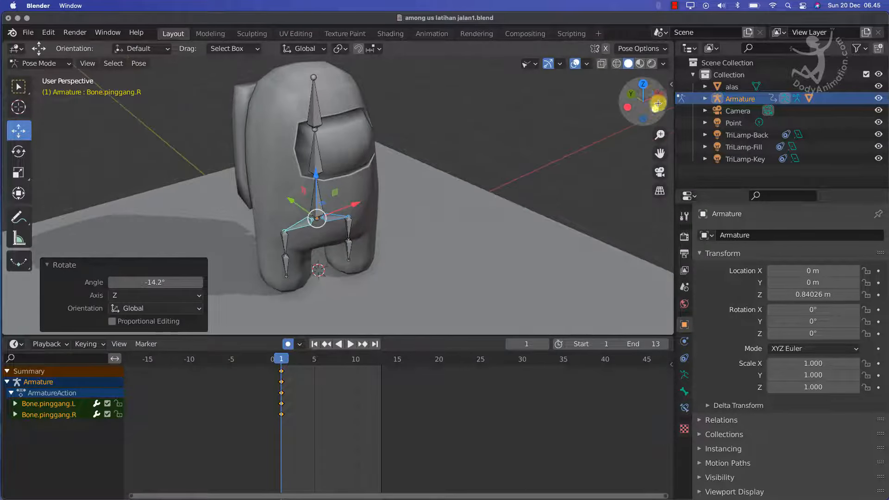
pyautogui.click(642, 84)
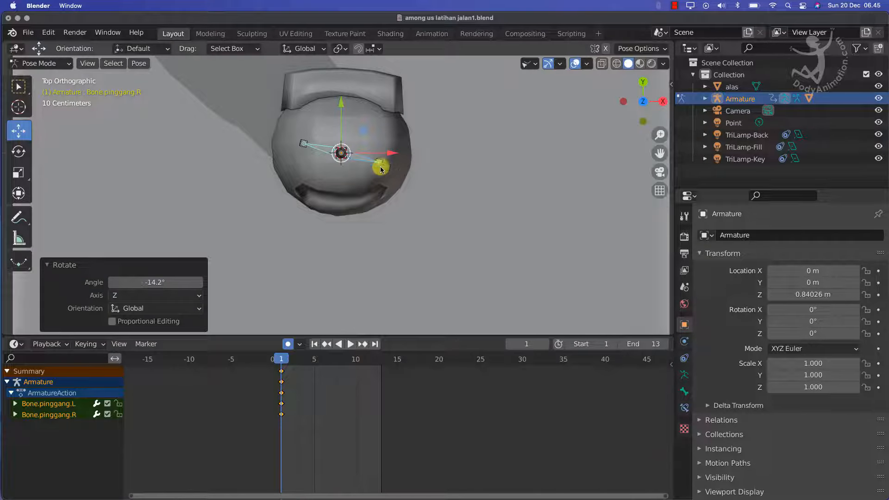
pyautogui.moveTo(379, 167); pyautogui.dragTo(402, 170, button='middle')
pyautogui.scroll(2, 402, 171)
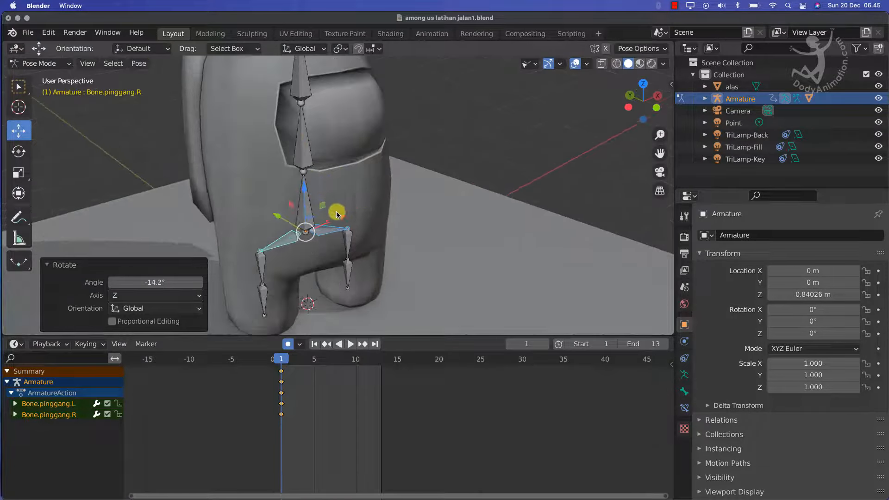
pyautogui.moveTo(334, 214)
pyautogui.mouseDown(button='middle')
pyautogui.moveTo(323, 221)
pyautogui.moveTo(363, 227)
pyautogui.moveTo(322, 214)
pyautogui.mouseUp(button='middle')
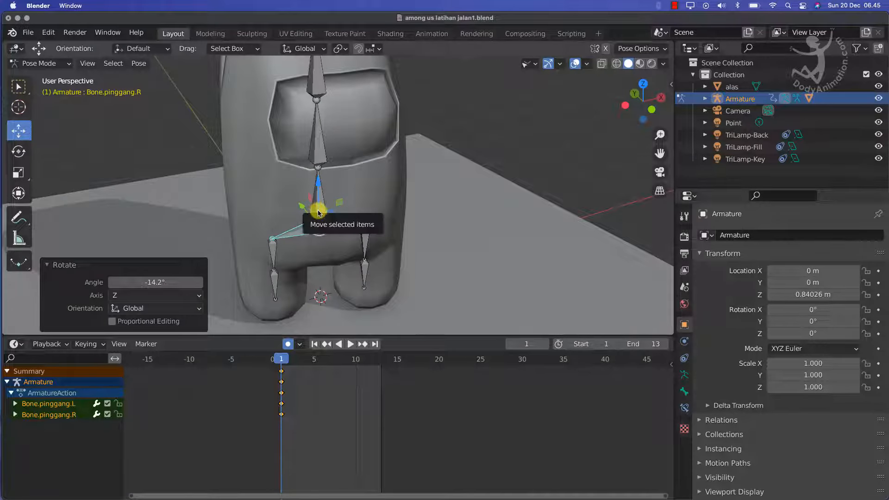
pyautogui.click(316, 214)
pyautogui.scroll(-2, 324, 216)
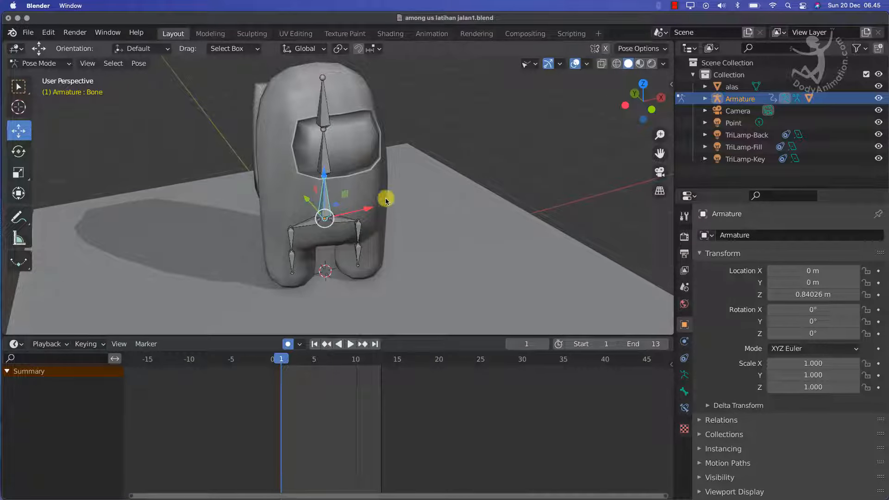
pyautogui.moveTo(395, 190); pyautogui.dragTo(412, 195, button='middle')
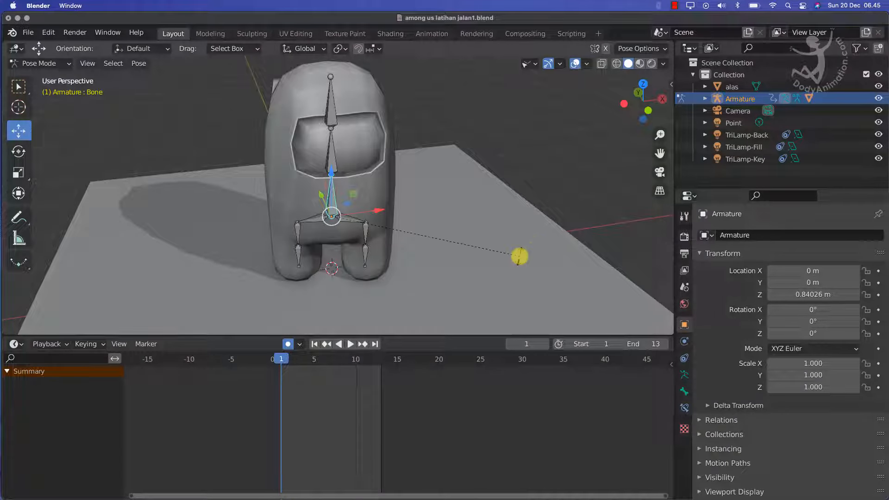
pyautogui.press('r')
pyautogui.press('z')
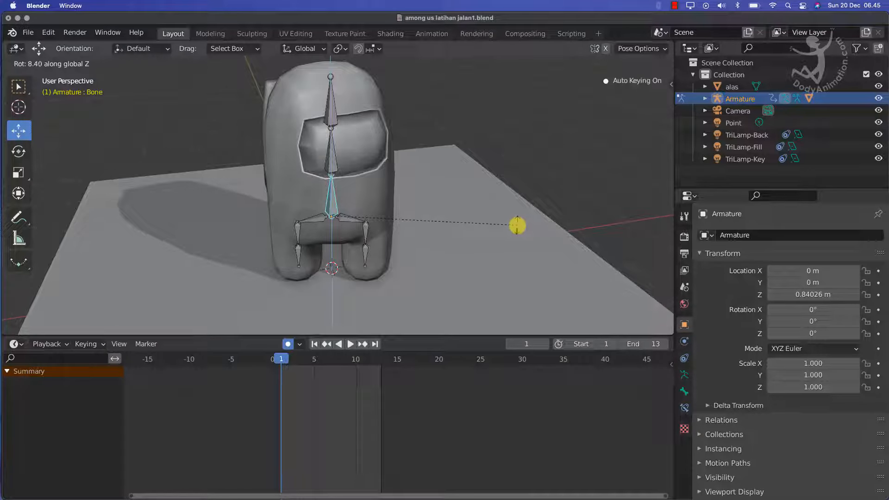
pyautogui.click(516, 226)
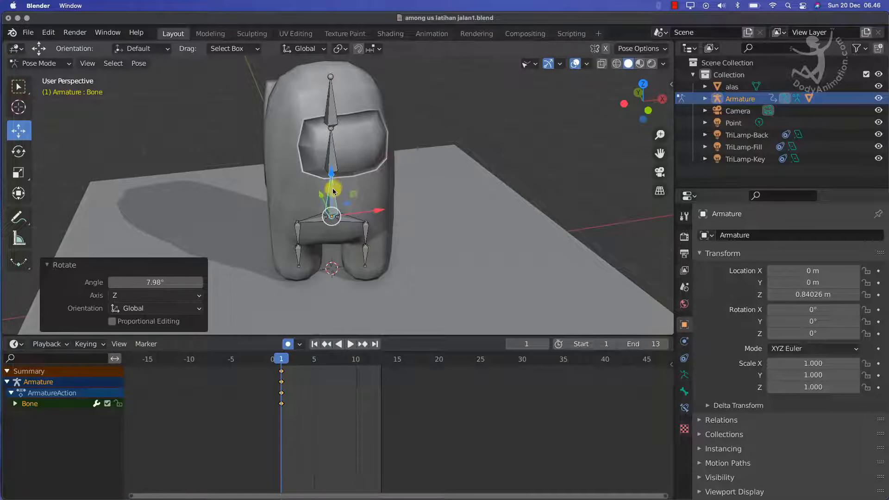
# Rotate the middle spine bone, Bone.002, about 4.29° around global Z, and adjust it by about -1.79° with the Rotate tool.
pyautogui.click(332, 158)
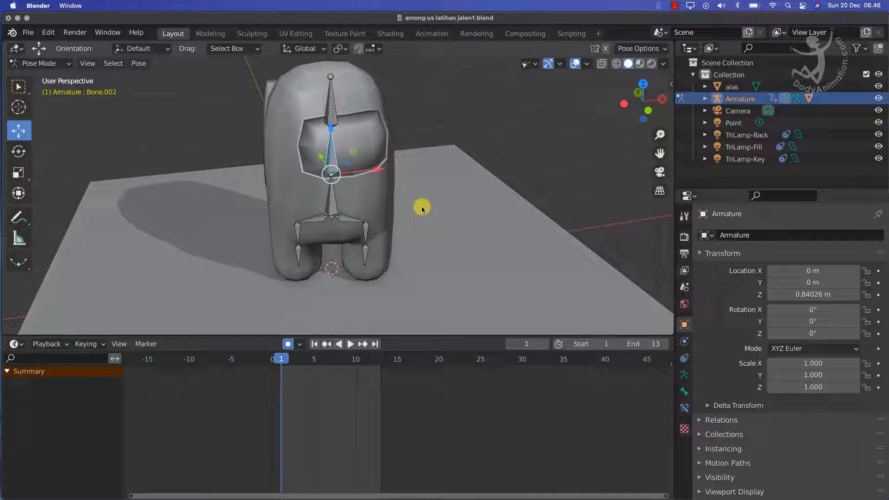
pyautogui.press('r')
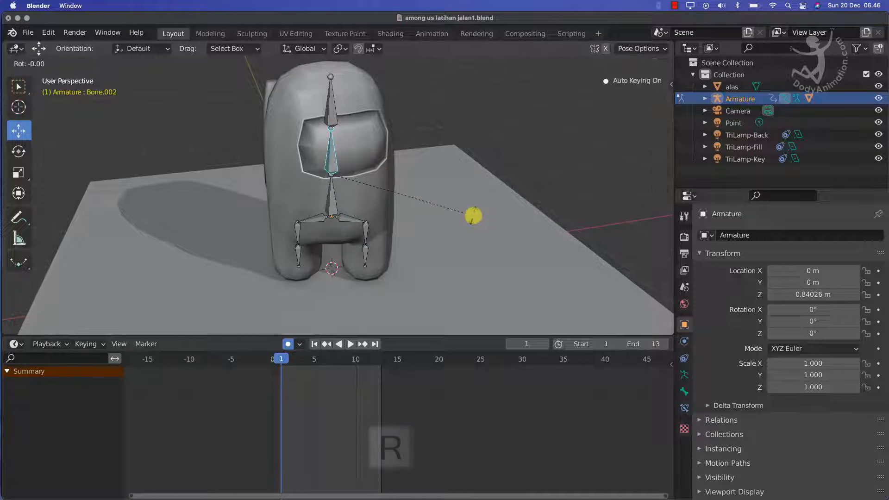
pyautogui.press('z')
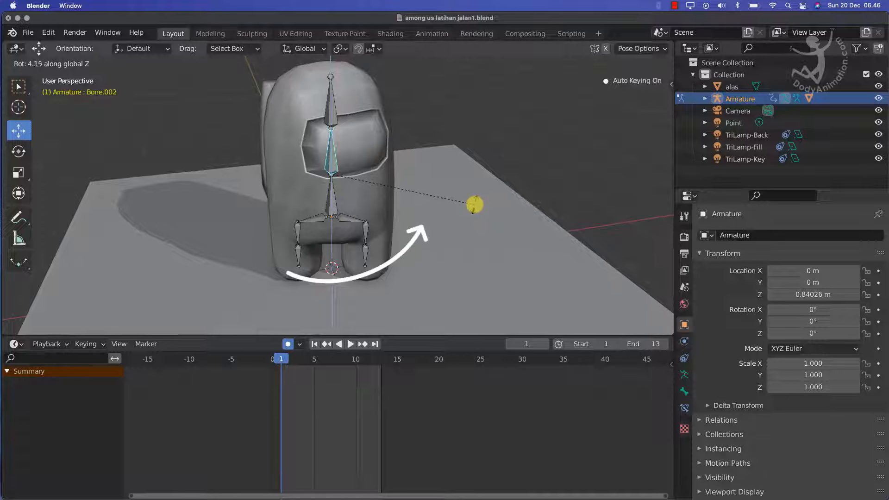
pyautogui.click(473, 207)
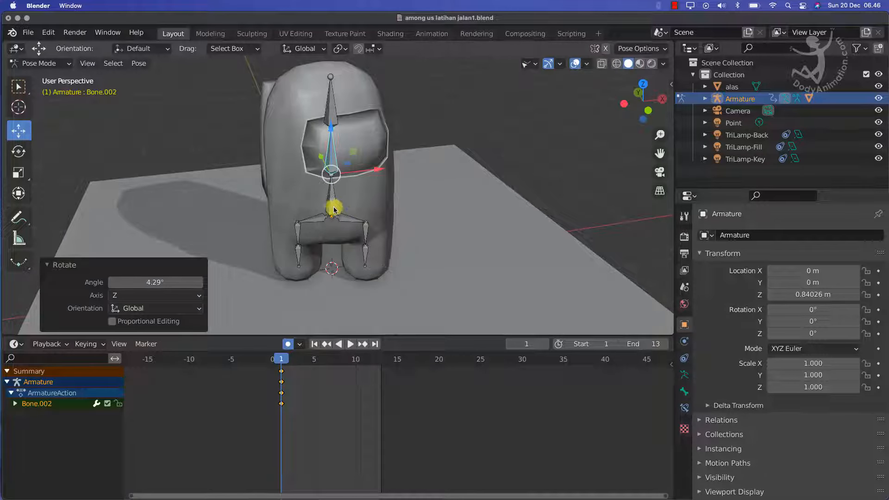
pyautogui.moveTo(363, 198)
pyautogui.mouseDown(button='middle')
pyautogui.moveTo(387, 208)
pyautogui.moveTo(341, 202)
pyautogui.moveTo(355, 192)
pyautogui.mouseUp(button='middle')
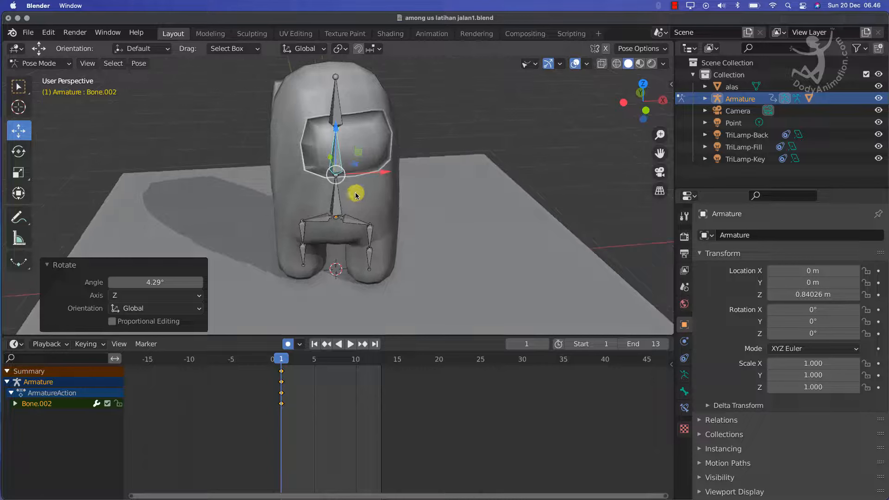
pyautogui.click(20, 157)
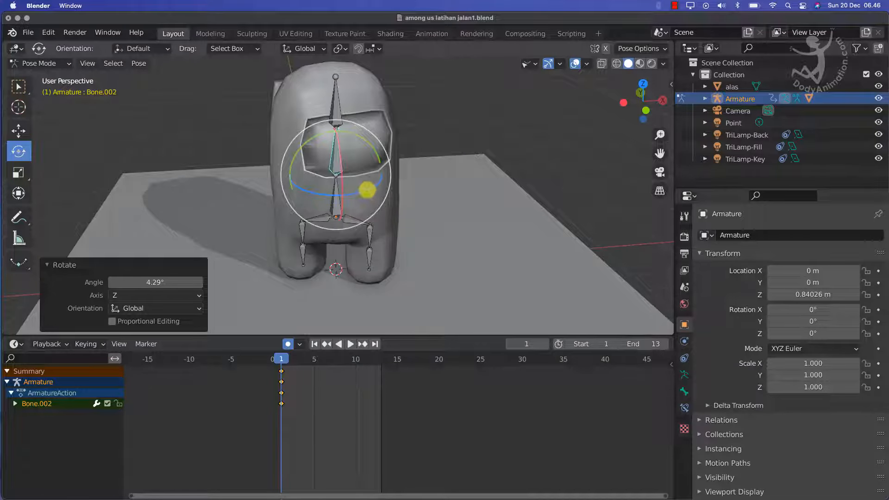
pyautogui.moveTo(365, 193); pyautogui.dragTo(363, 192)
# Rotate the head bone, Bone.001, about 5.76° around the global Z axis.
pyautogui.click(337, 103)
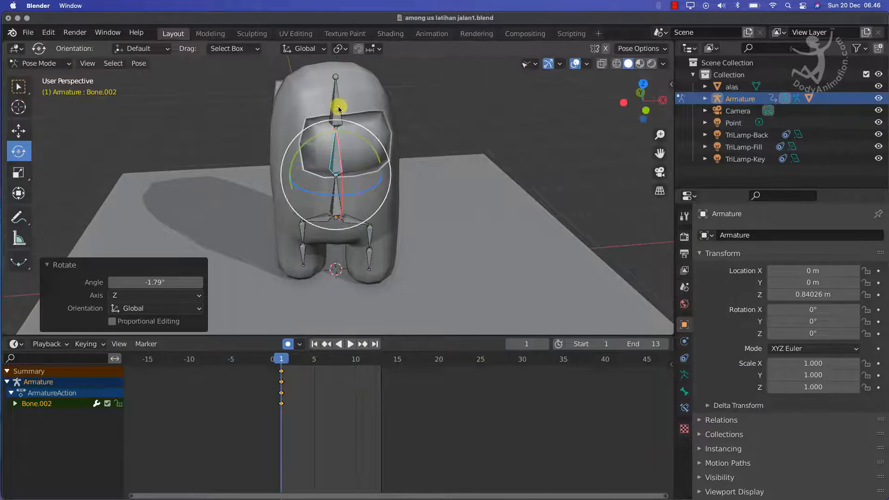
pyautogui.moveTo(361, 141); pyautogui.dragTo(369, 139)
pyautogui.moveTo(330, 215); pyautogui.dragTo(360, 236, button='middle')
pyautogui.moveTo(337, 226); pyautogui.dragTo(365, 235, button='middle')
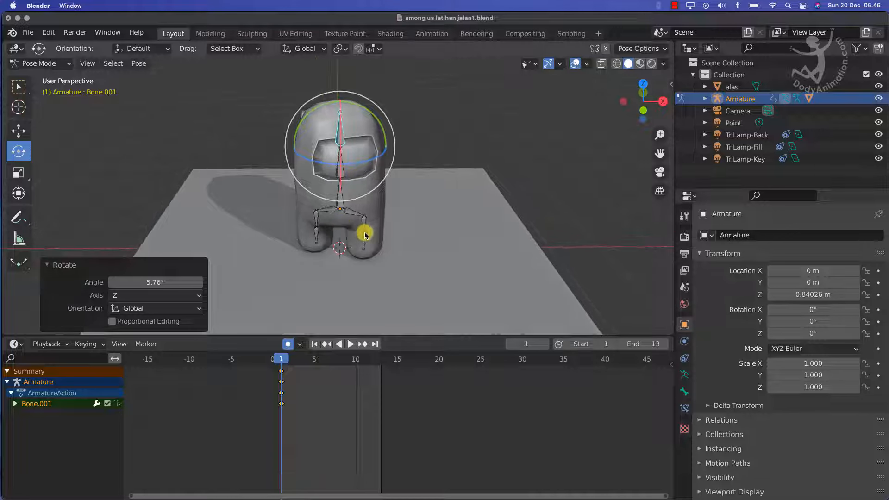
# From the right side view, swing the left thigh bone, Bone.paha.L, forward by about -39.9° and a further -10.8°.
pyautogui.click(367, 231)
pyautogui.scroll(2, 375, 234)
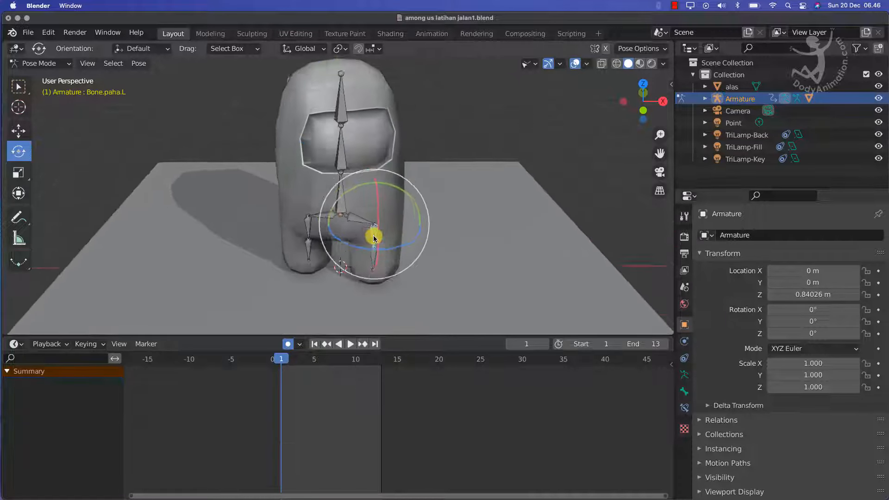
pyautogui.scroll(-3, 376, 239)
pyautogui.moveTo(377, 242); pyautogui.dragTo(640, 95, button='middle')
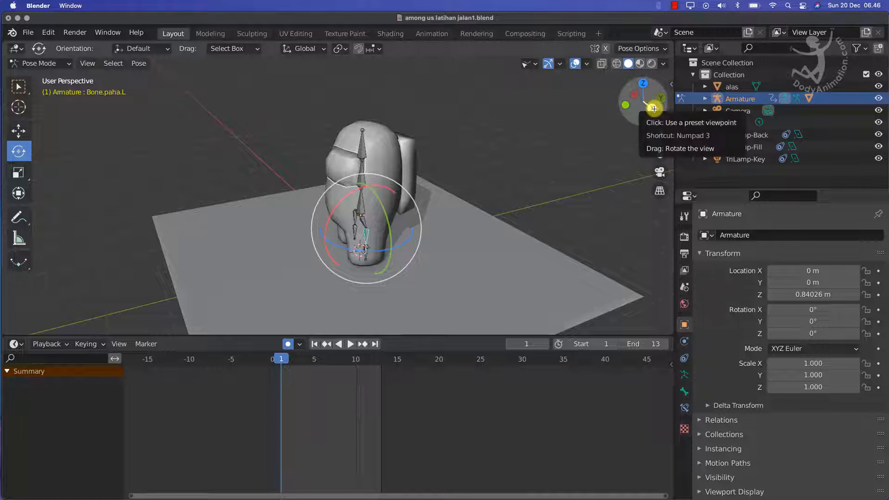
pyautogui.click(653, 107)
pyautogui.scroll(3, 480, 206)
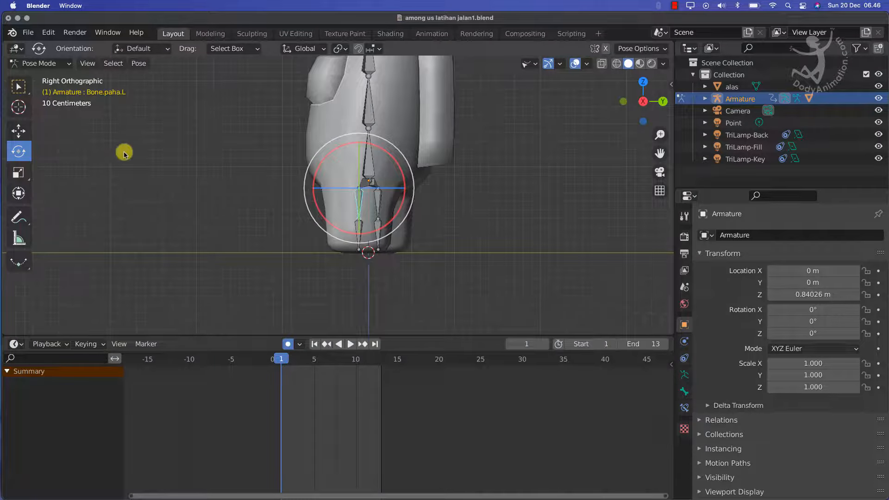
pyautogui.click(19, 87)
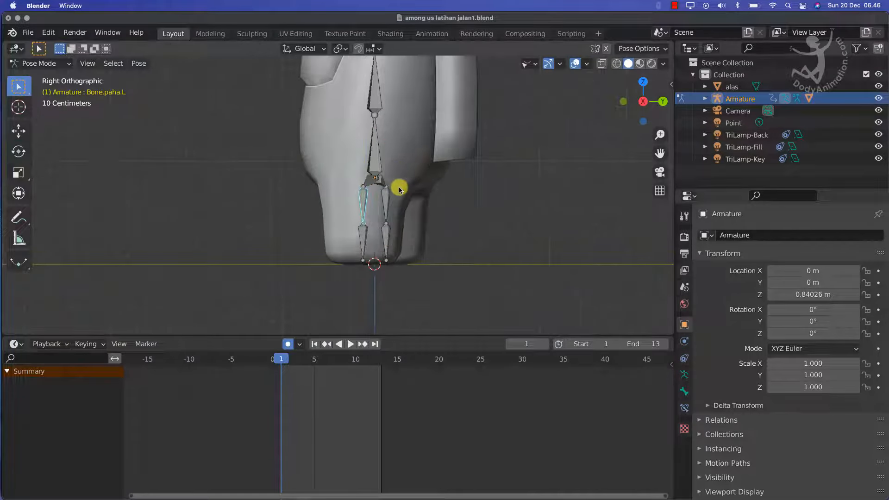
pyautogui.press('r')
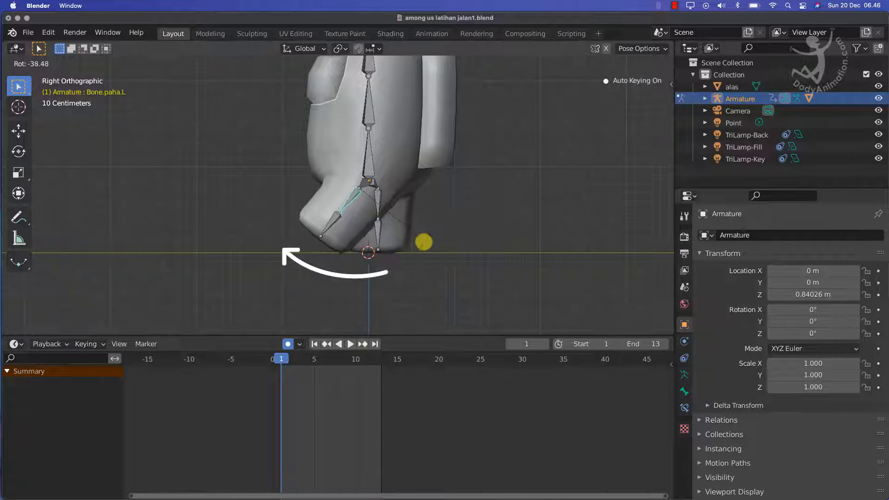
pyautogui.click(424, 242)
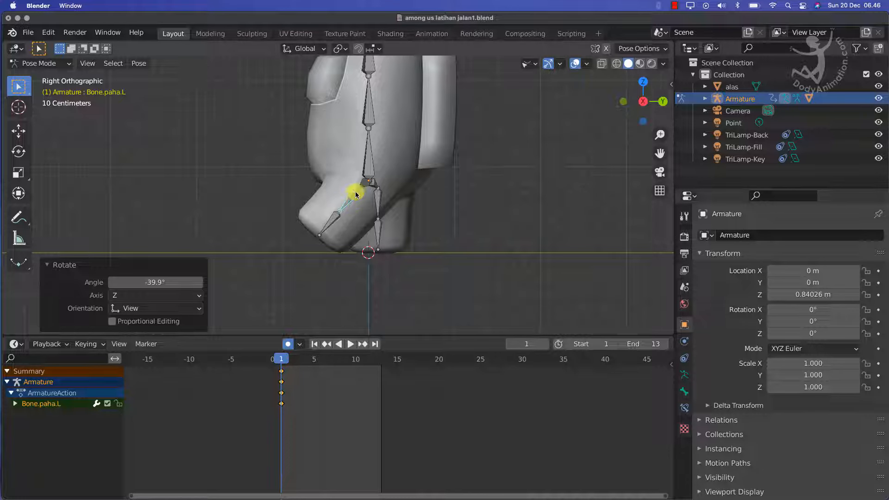
pyautogui.press('r')
pyautogui.click(398, 217)
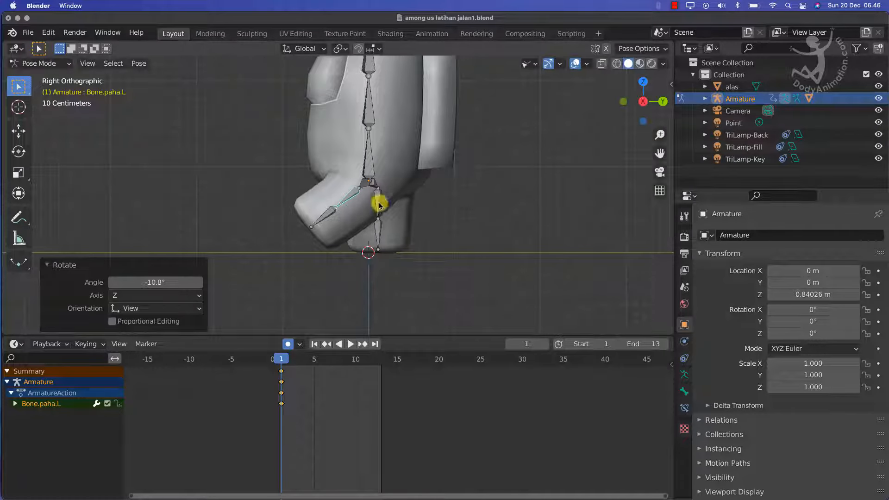
# Swing the right thigh bone, Bone.paha.R, backward by about 45.9° around the view axis.
pyautogui.click(388, 198)
pyautogui.press('r')
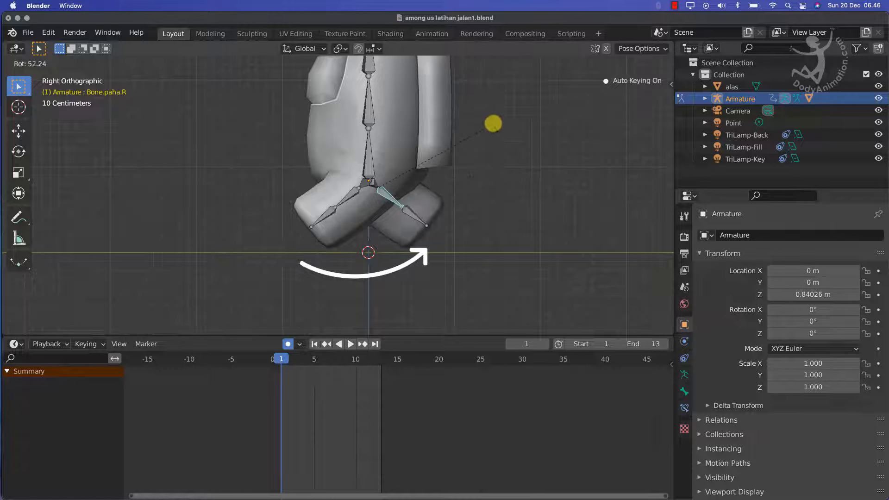
pyautogui.click(418, 218)
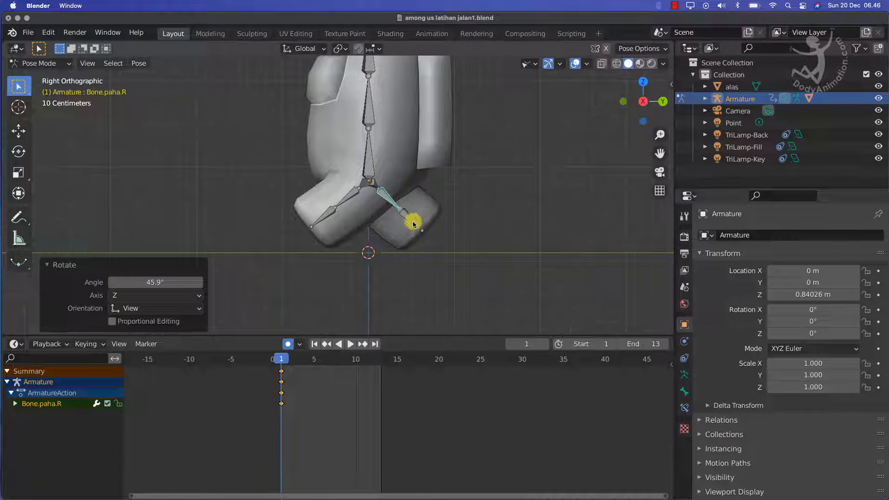
# Rotate the right lower-leg bone, Bone.kaki.R, slightly backward, and the left one, Bone.kaki.L, by about 6.39°.
pyautogui.click(412, 223)
pyautogui.press('r')
pyautogui.click(505, 184)
pyautogui.click(325, 224)
pyautogui.press('r')
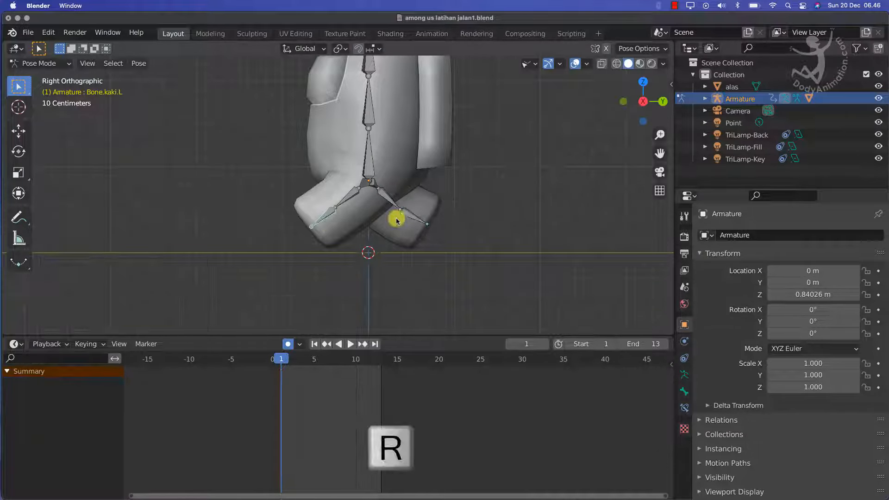
pyautogui.click(476, 217)
# From the front view, angle the right leg inward by rotating Bone.paha.R slightly and Bone.kaki.R about 8.8°.
pyautogui.scroll(-2, 460, 230)
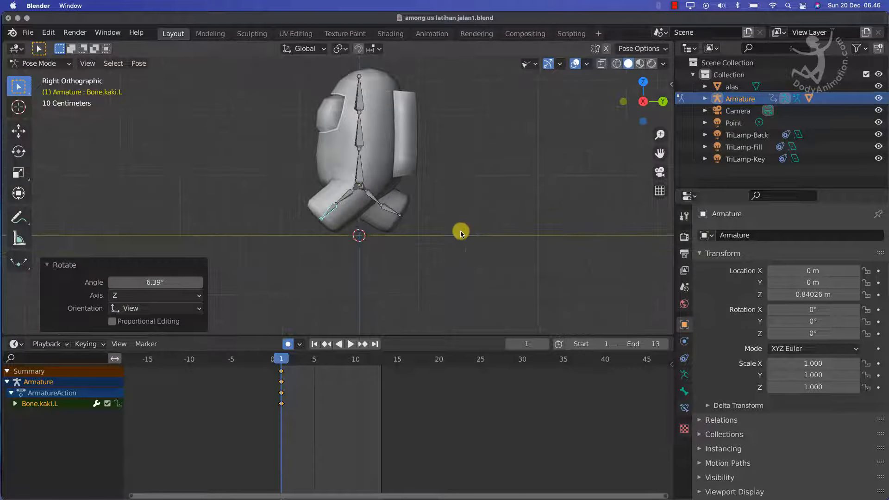
pyautogui.moveTo(460, 230); pyautogui.dragTo(392, 184, button='middle')
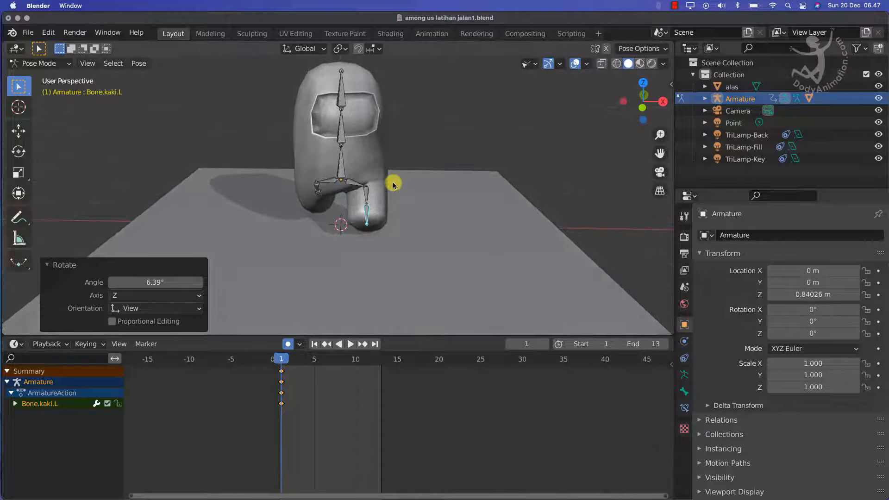
pyautogui.moveTo(393, 184); pyautogui.dragTo(434, 212)
pyautogui.moveTo(642, 115); pyautogui.dragTo(562, 154)
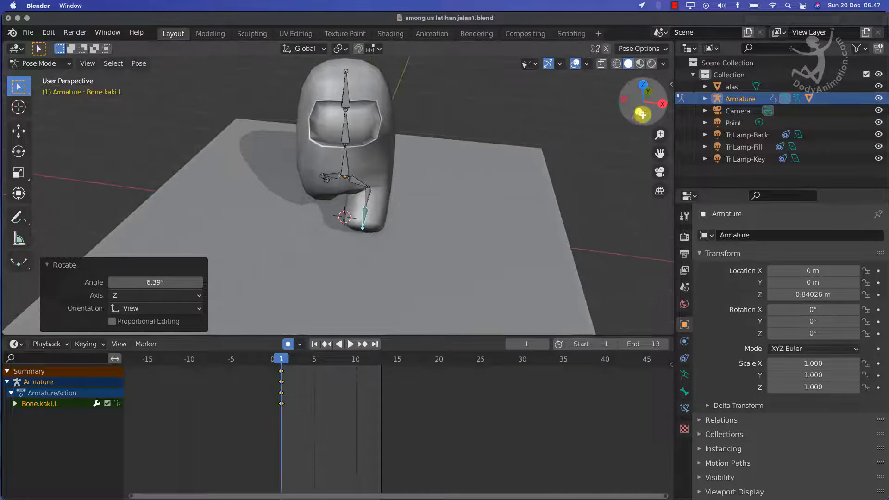
pyautogui.click(642, 115)
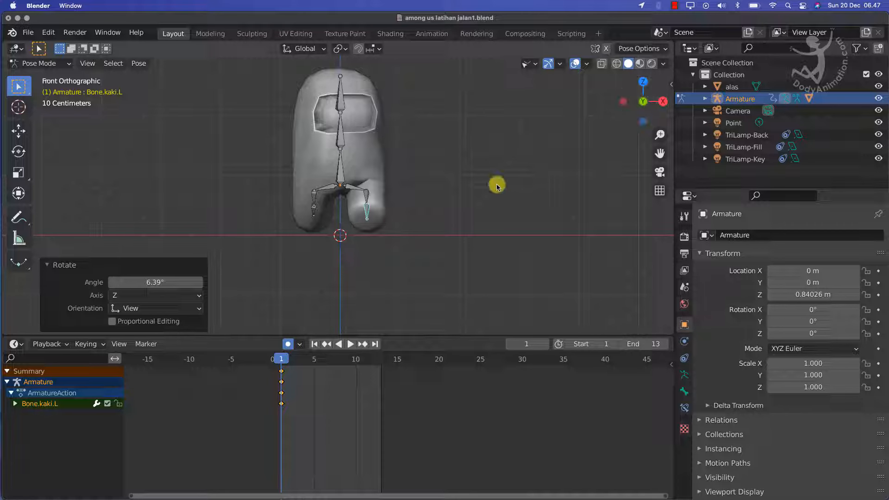
pyautogui.click(308, 206)
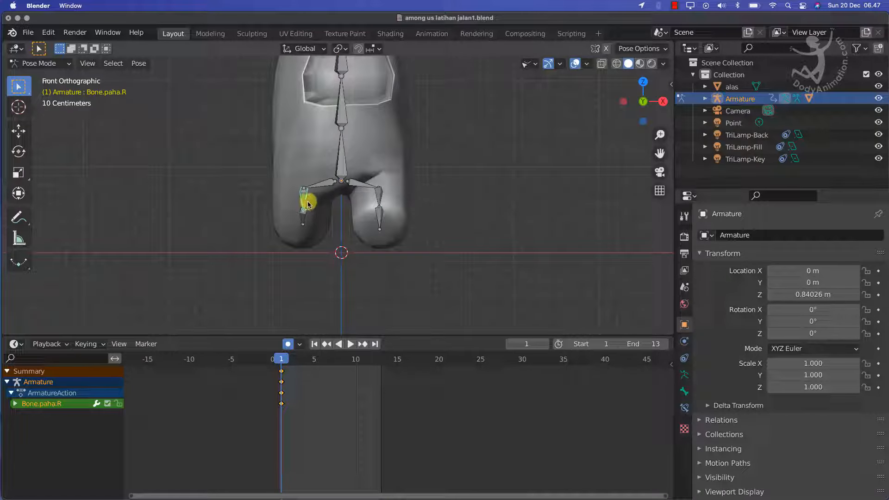
pyautogui.press('r')
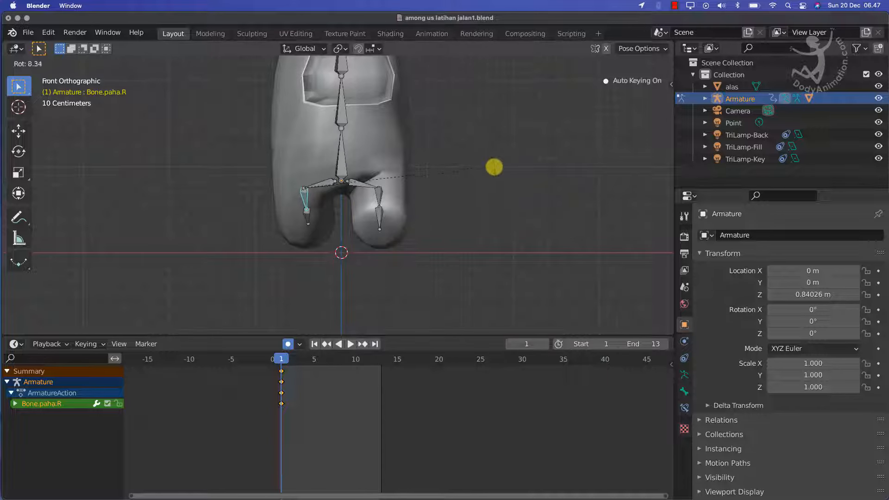
pyautogui.click(493, 170)
pyautogui.click(305, 217)
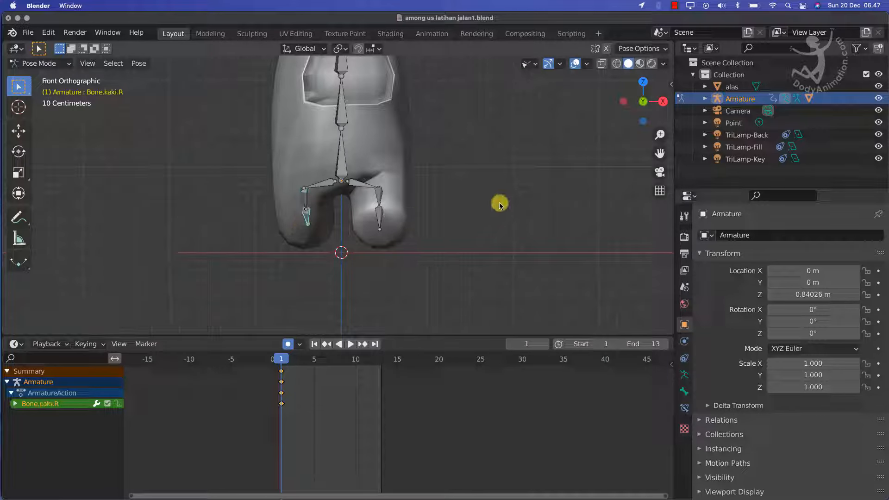
pyautogui.press('r')
pyautogui.click(494, 178)
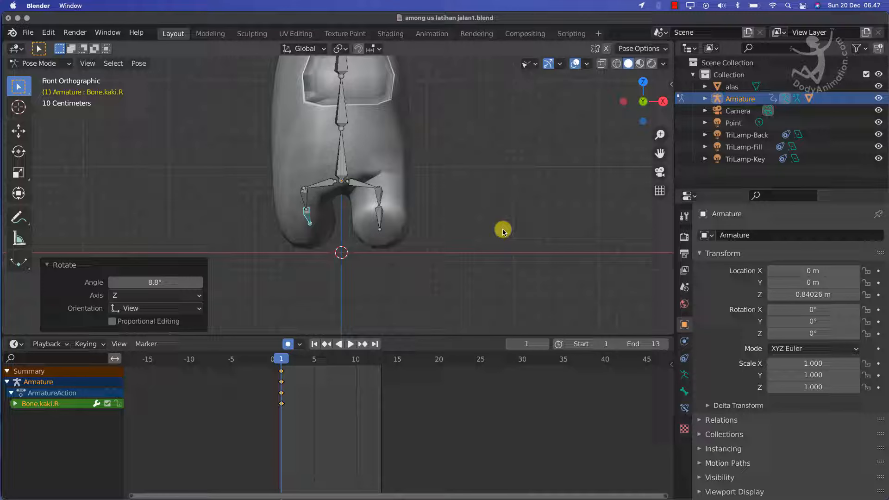
# Angle the left leg inward by rotating Bone.paha.L slightly and Bone.kaki.L about -13.3° in the front view.
pyautogui.click(381, 198)
pyautogui.press('r')
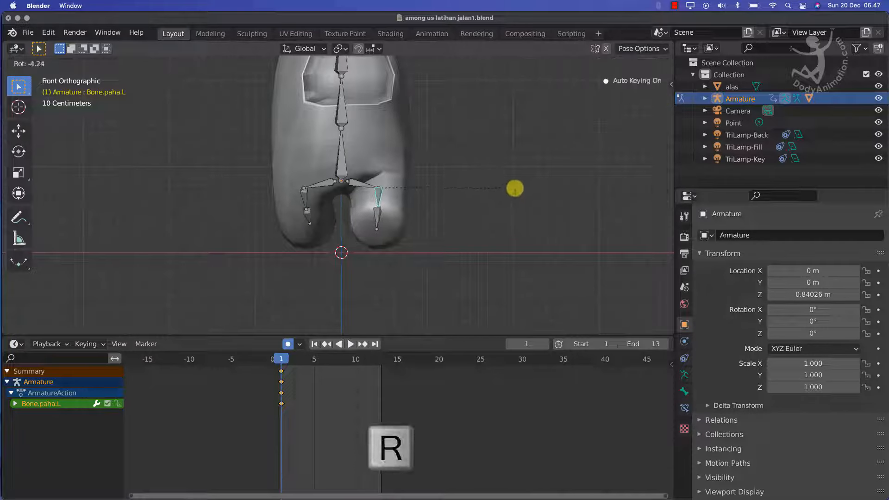
pyautogui.click(494, 198)
pyautogui.click(376, 218)
pyautogui.press('r')
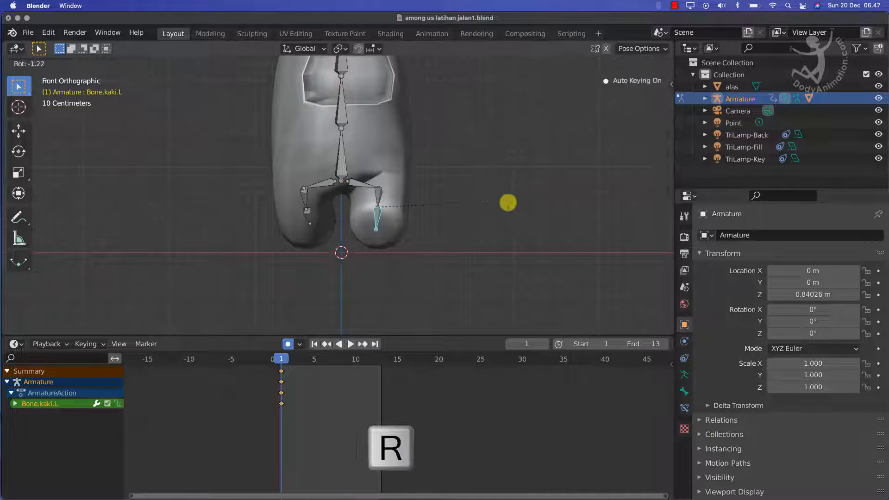
pyautogui.click(489, 223)
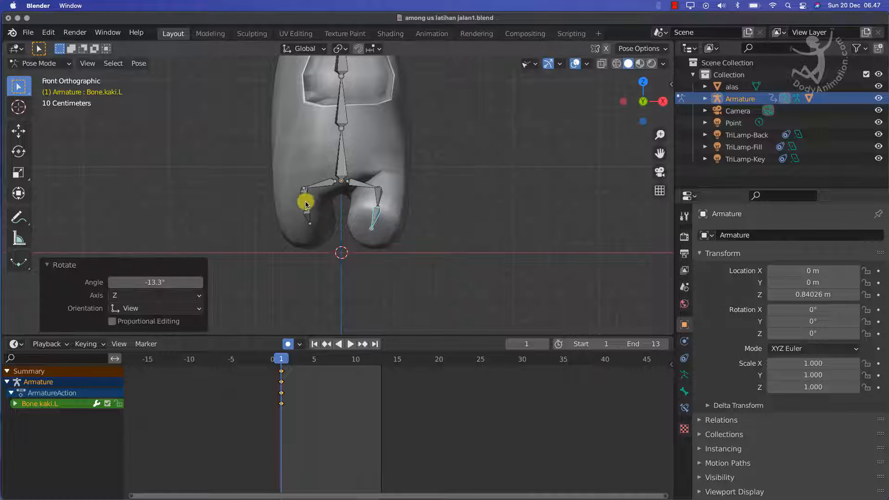
# Check the contact pose, select all the armature's bones, and insert a Location & Rotation keyframe at frame 1.
pyautogui.moveTo(377, 234); pyautogui.dragTo(397, 214, button='middle')
pyautogui.scroll(2, 397, 217)
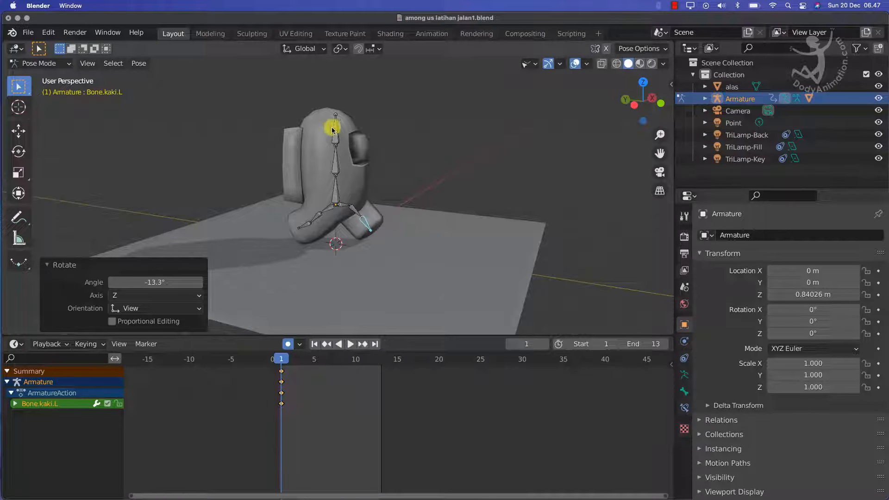
pyautogui.moveTo(353, 247); pyautogui.dragTo(430, 221, button='middle')
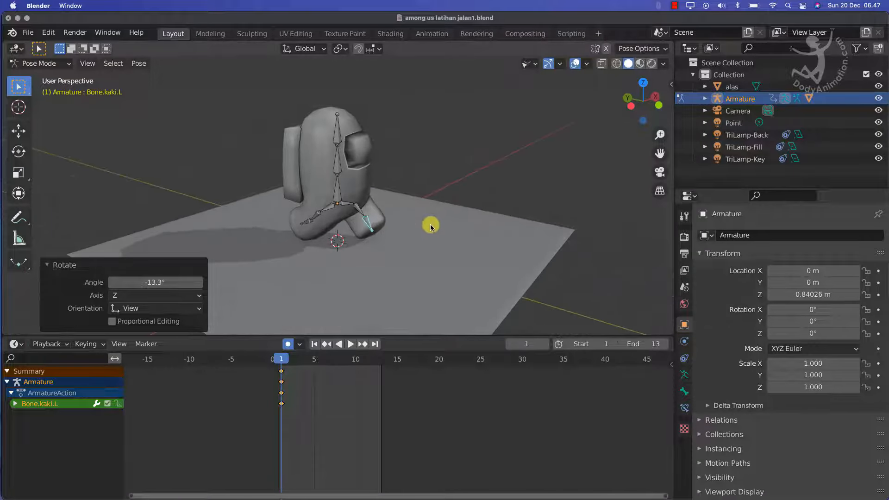
pyautogui.press('a')
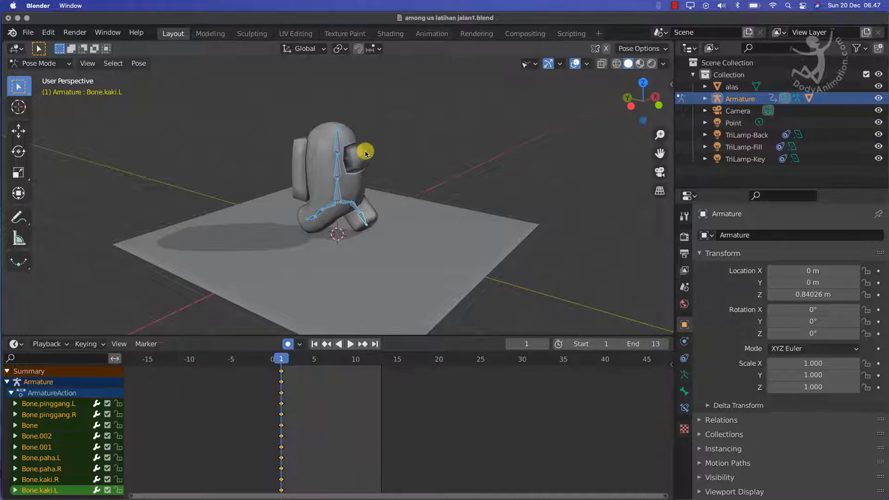
pyautogui.scroll(3, 377, 224)
pyautogui.scroll(-3, 377, 224)
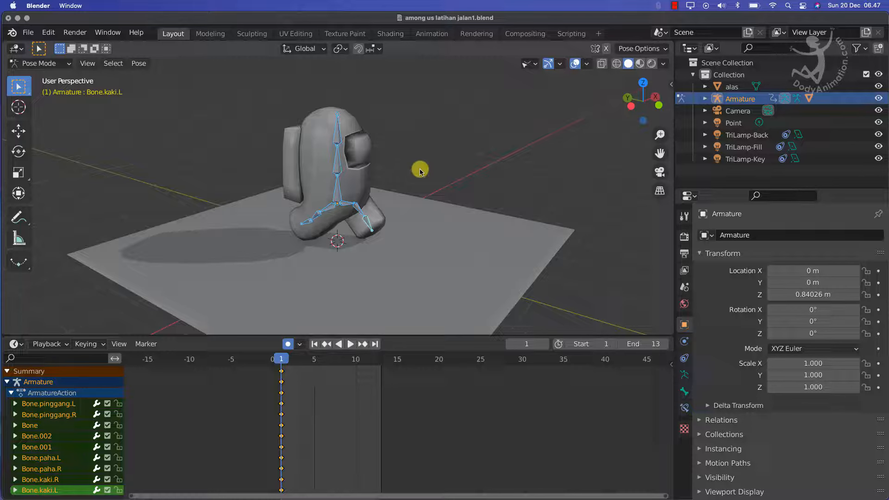
pyautogui.press('i')
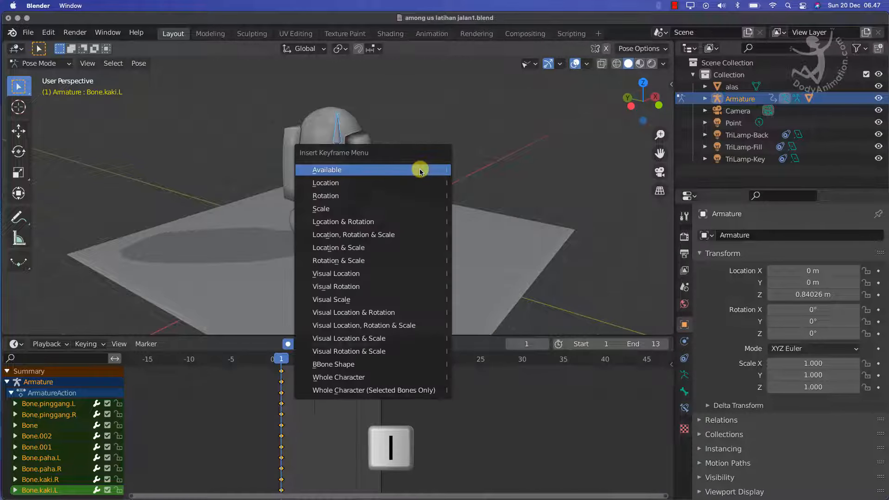
pyautogui.click(356, 222)
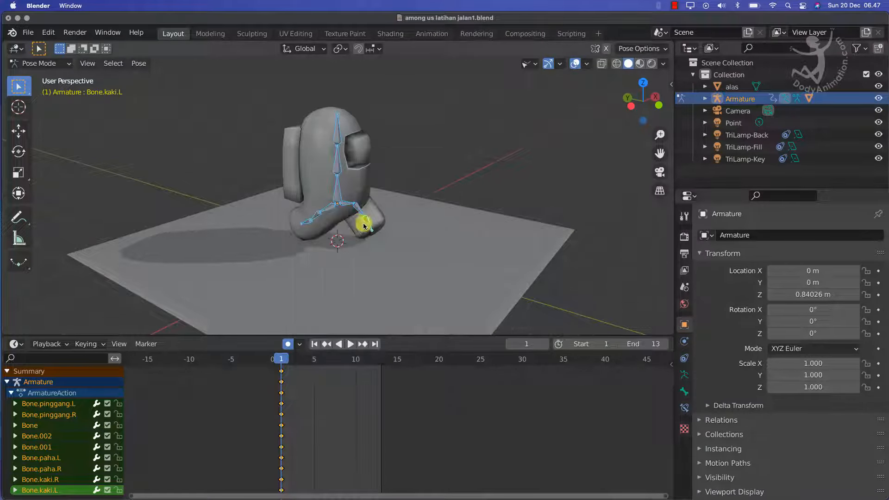
# Duplicate all the frame 1 keyframes of the selected bones to frame 13 in the timeline.
pyautogui.moveTo(480, 237); pyautogui.dragTo(411, 231, button='middle')
pyautogui.scroll(4, 326, 118)
pyautogui.scroll(-6, 328, 114)
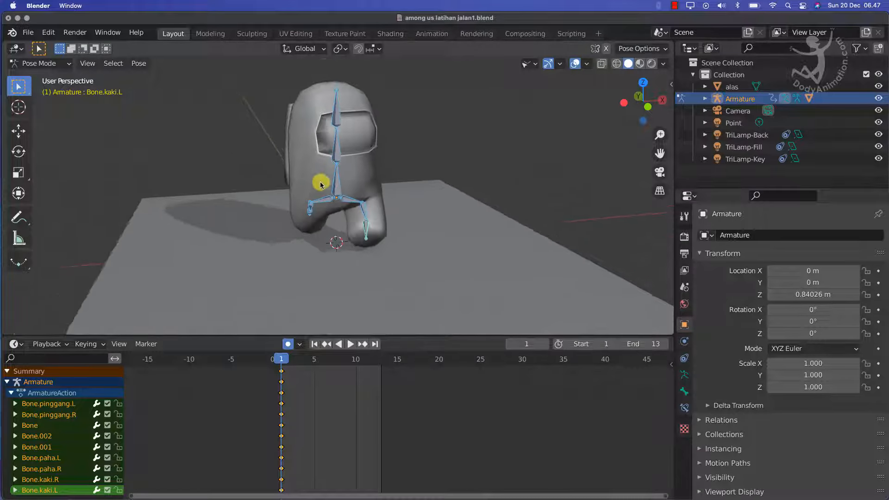
pyautogui.scroll(4, 348, 172)
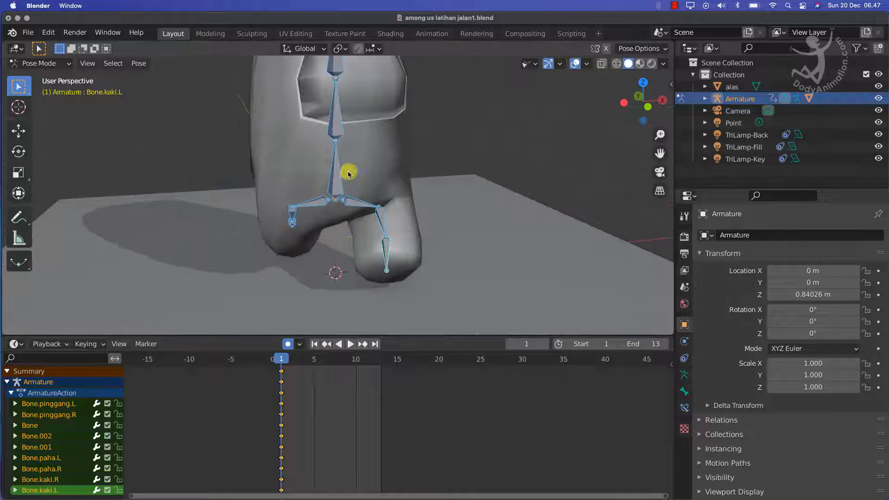
pyautogui.scroll(-4, 361, 239)
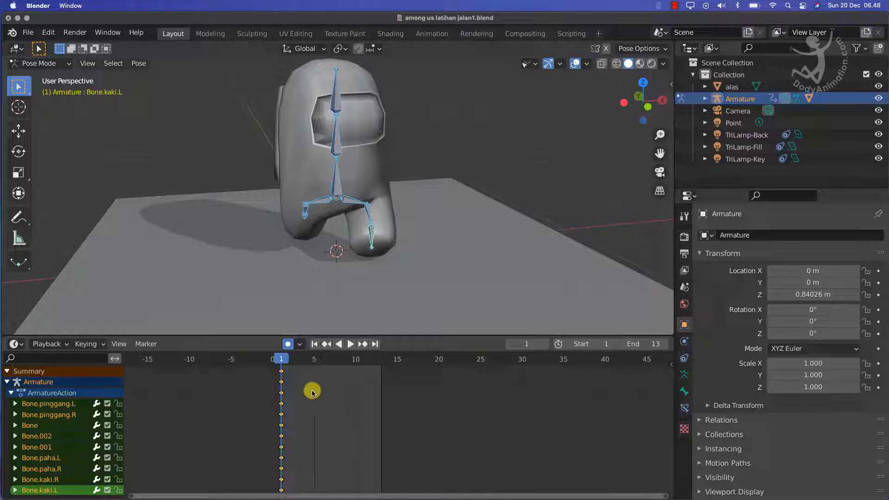
pyautogui.hotkey('shift', 'd')
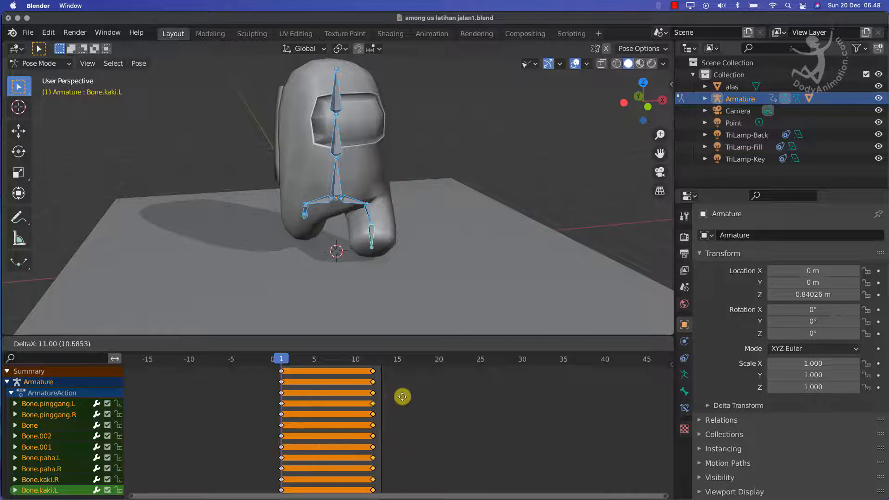
pyautogui.click(409, 397)
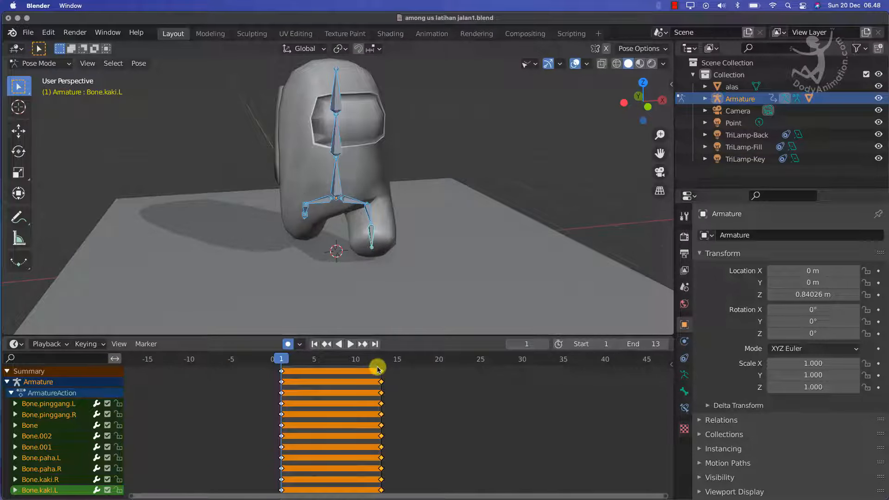
# View the pose from the side, and switch to the browser to compare it with the walk-cycle chart's contact poses.
pyautogui.moveTo(333, 188); pyautogui.dragTo(401, 180, button='middle')
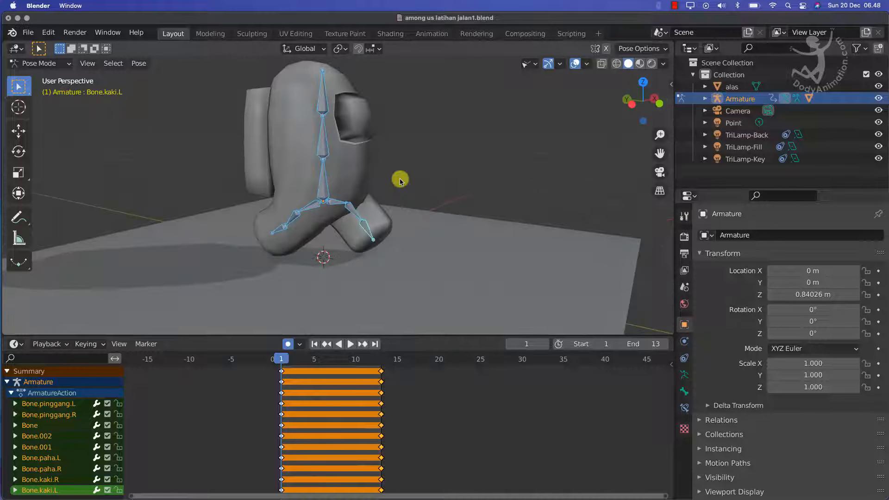
pyautogui.hotkey('ctrl', 'Left')
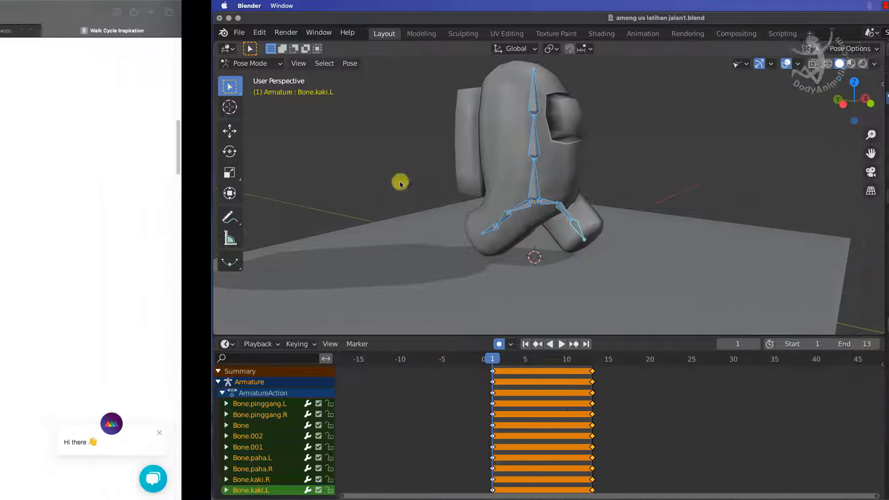
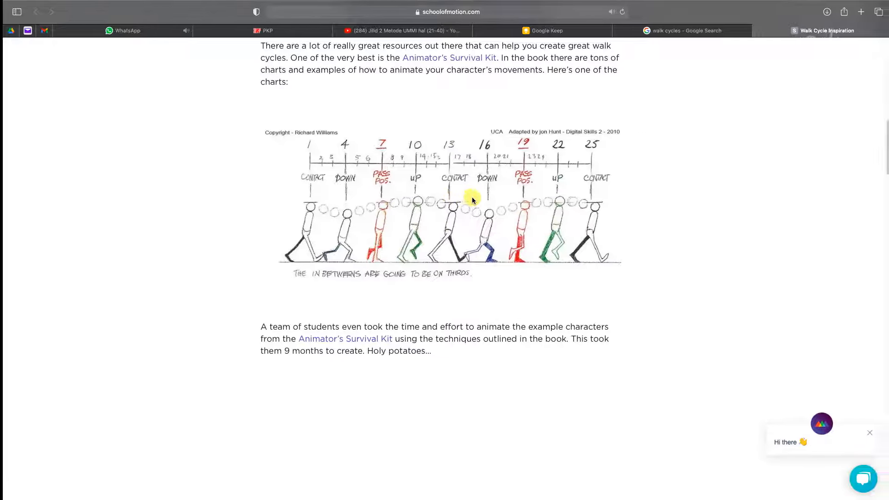
# Return to Blender, copy the contact pose of all the selected bones, and paste it flipped on the X-axis at frame 7.
pyautogui.hotkey('ctrl', 'Left')
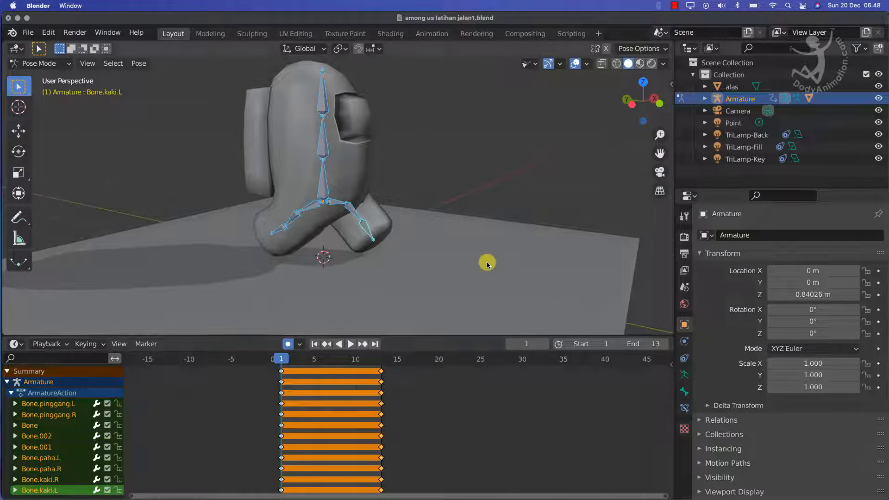
pyautogui.click(331, 360)
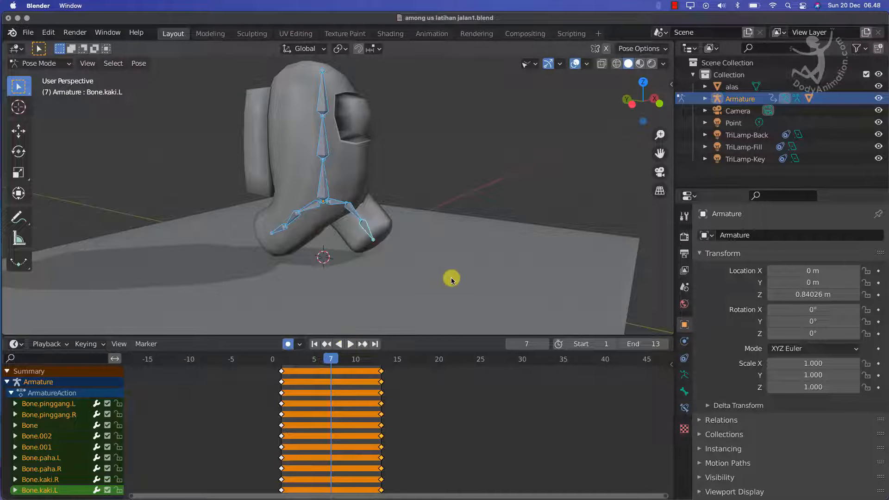
pyautogui.moveTo(339, 192); pyautogui.dragTo(385, 220, button='middle')
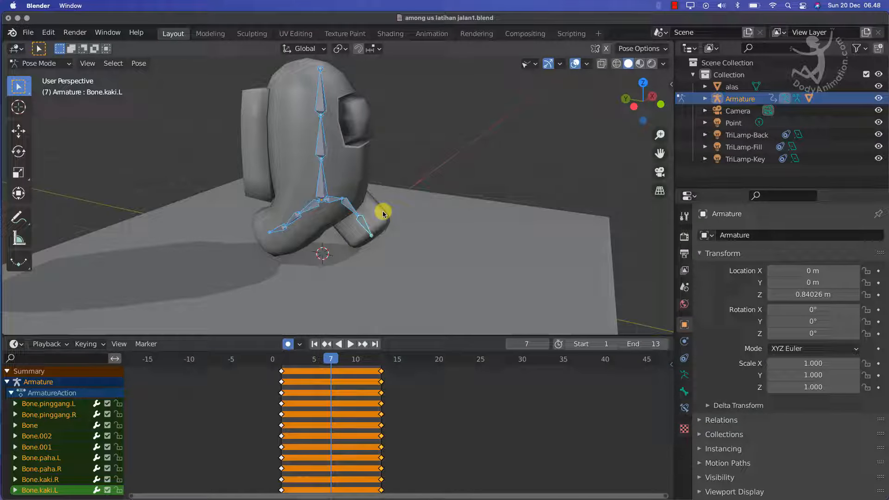
pyautogui.hotkey('ctrl', 'c')
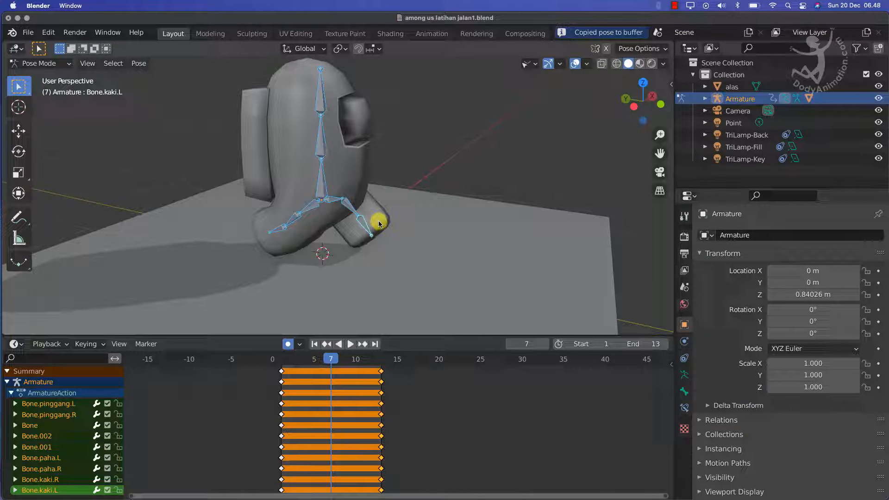
pyautogui.moveTo(371, 215); pyautogui.dragTo(377, 212, button='middle')
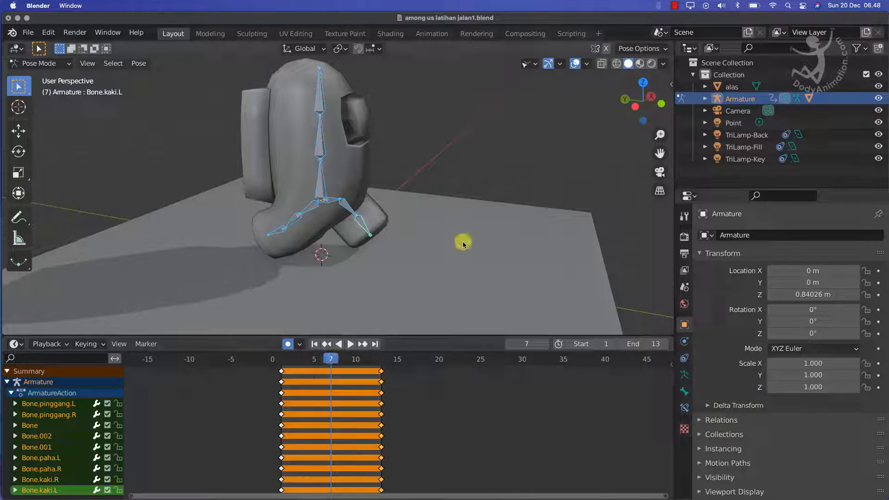
pyautogui.hotkey('ctrl', 'shift', 'v')
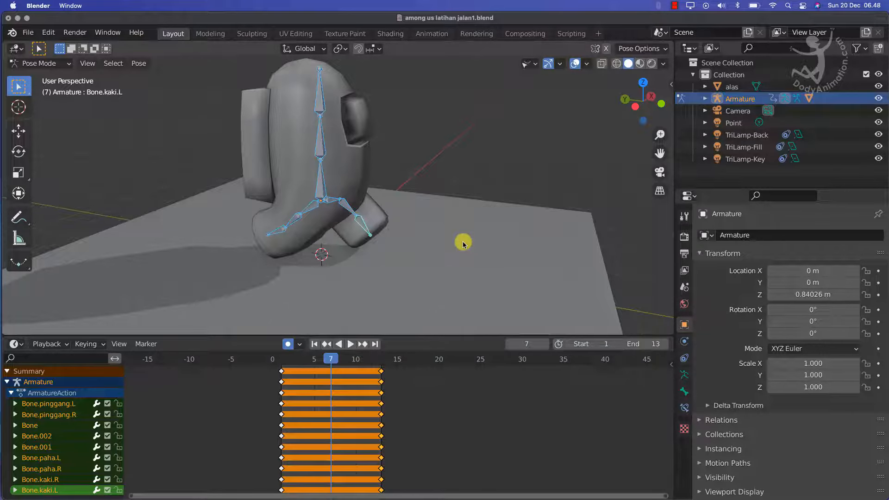
pyautogui.hotkey('ctrl', 'shift', 'v')
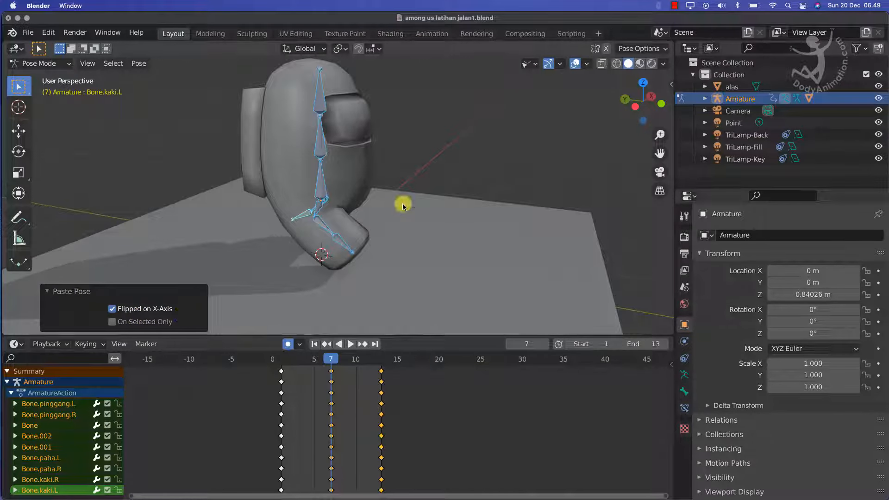
# Play the walk from frame 1 to check the stepping legs, and consult the browser's walk-cycle chart for the down pose at frame 4.
pyautogui.moveTo(379, 224); pyautogui.dragTo(352, 225, button='middle')
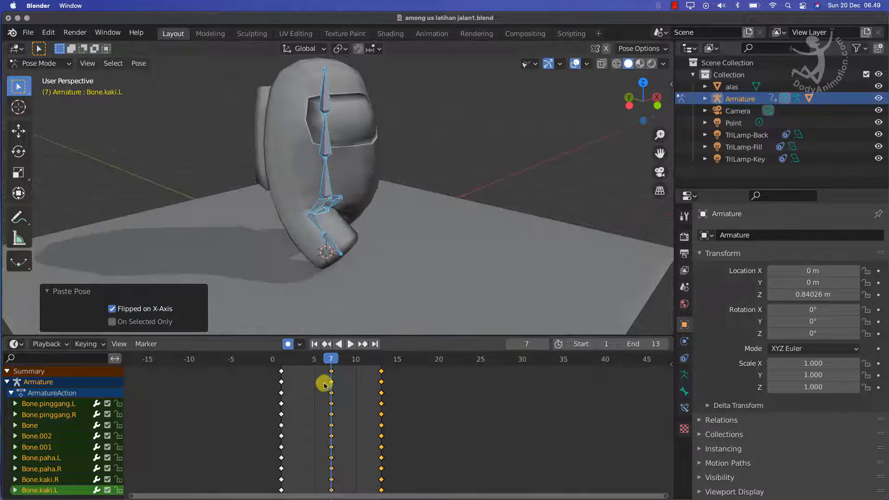
pyautogui.click(283, 360)
pyautogui.press('space')
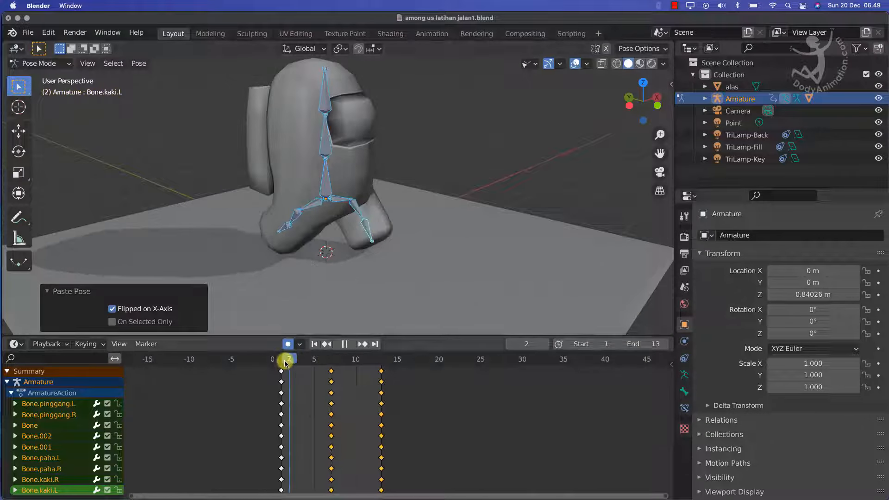
pyautogui.moveTo(336, 367); pyautogui.dragTo(280, 365)
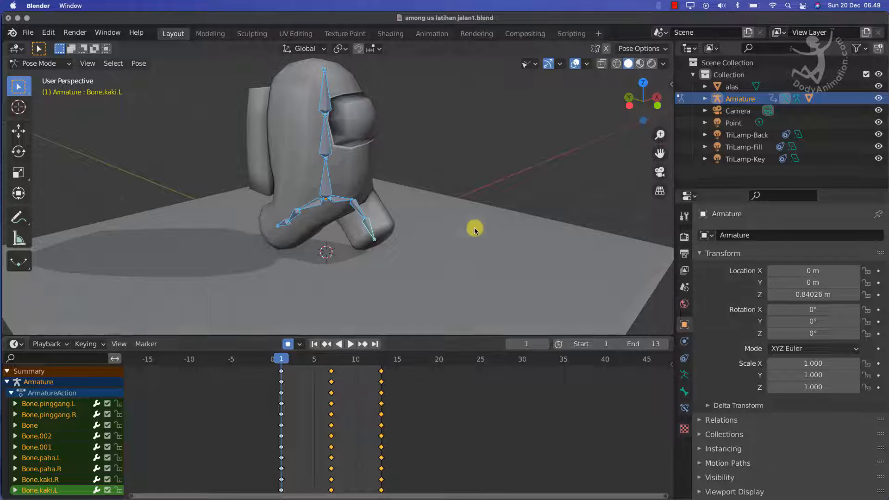
pyautogui.moveTo(474, 228); pyautogui.dragTo(392, 252, button='middle')
pyautogui.click(352, 344)
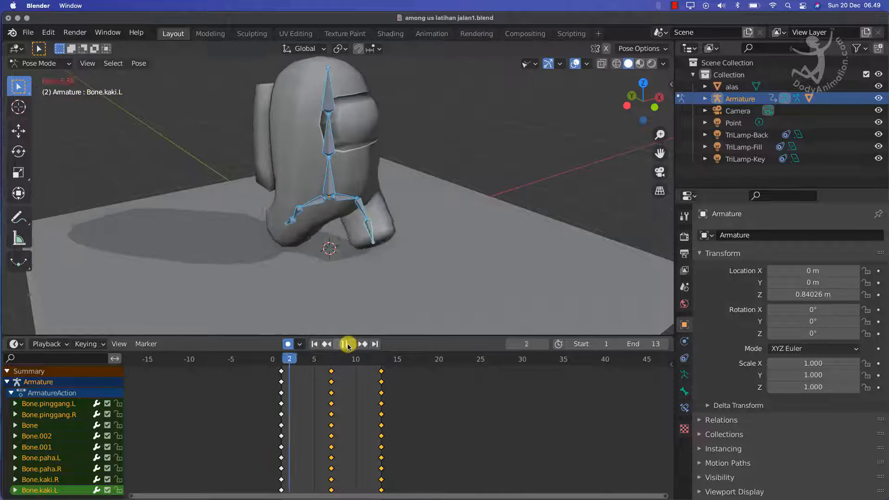
pyautogui.click(346, 344)
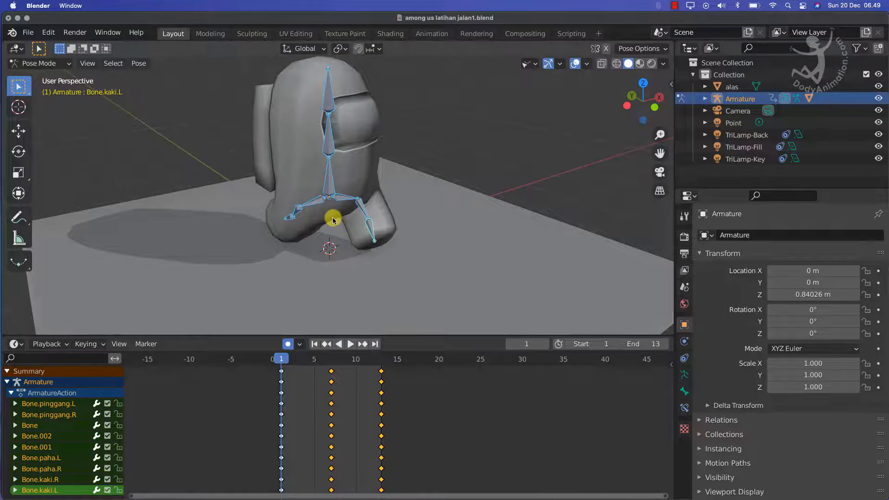
pyautogui.hotkey('ctrl', 'Left')
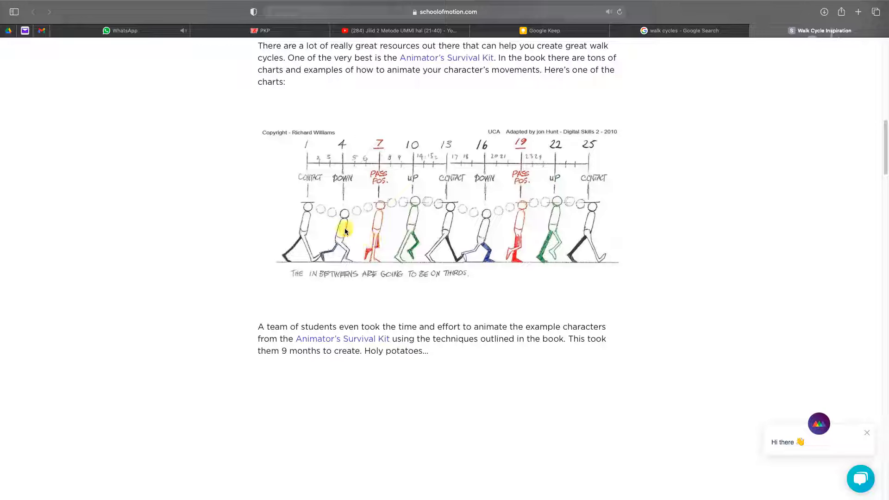
pyautogui.hotkey('ctrl', 'Right')
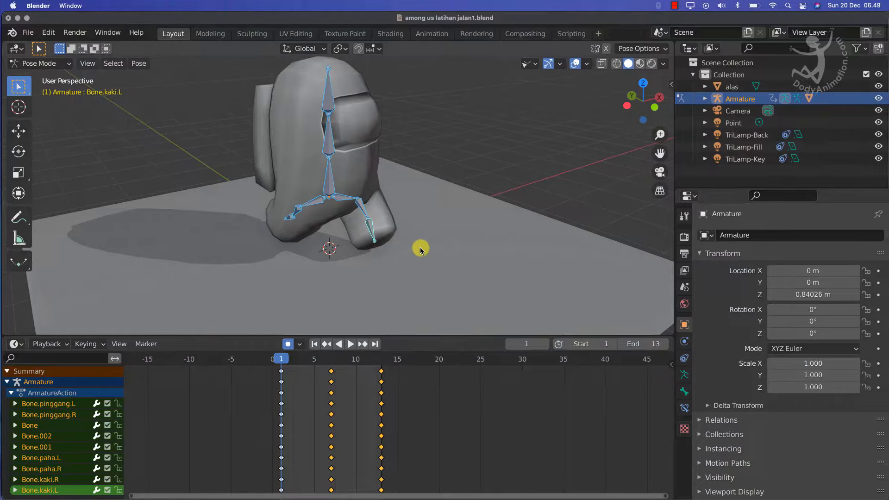
# At frame 4, lower the root bone named Bone about 0.245 m along Z, and play the walk from frame 1 to check the dip.
pyautogui.moveTo(297, 359); pyautogui.dragTo(304, 364)
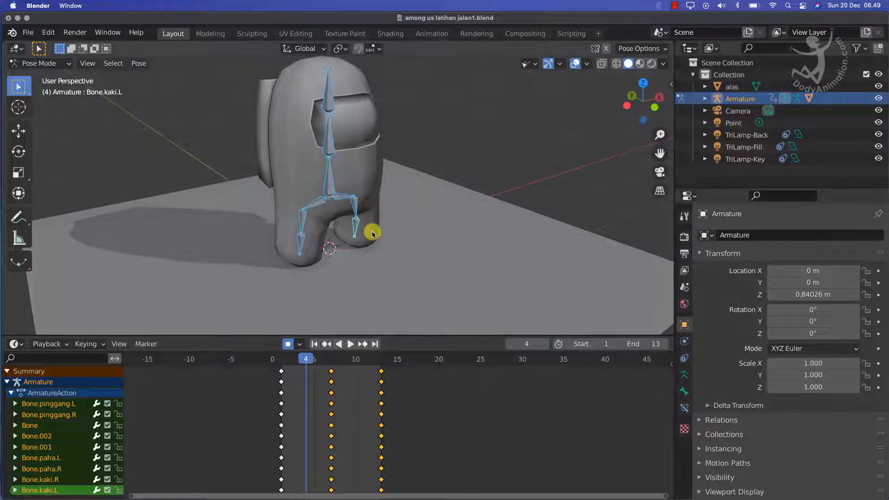
pyautogui.click(330, 187)
pyautogui.scroll(3, 330, 189)
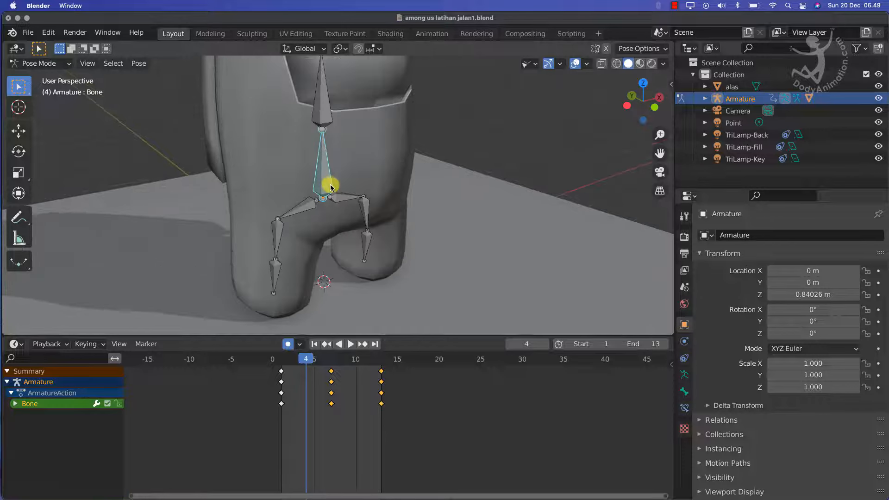
pyautogui.moveTo(404, 217); pyautogui.dragTo(357, 180, button='middle')
pyautogui.scroll(-2, 350, 204)
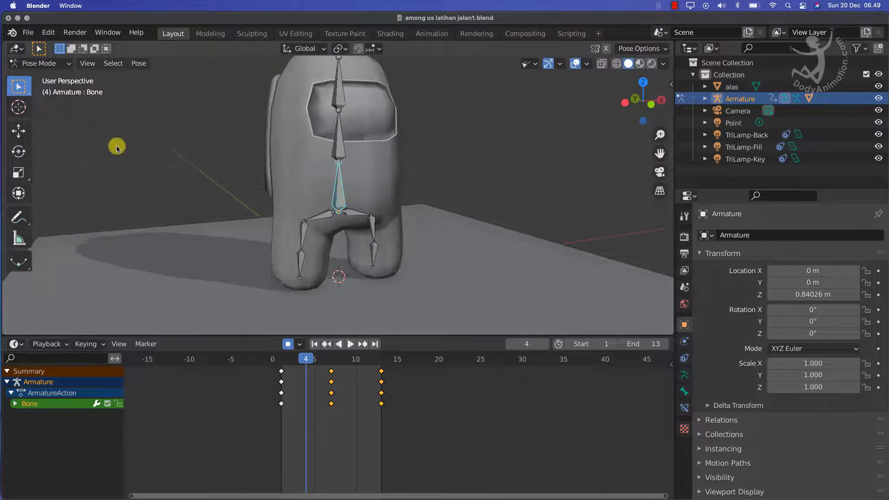
pyautogui.click(18, 131)
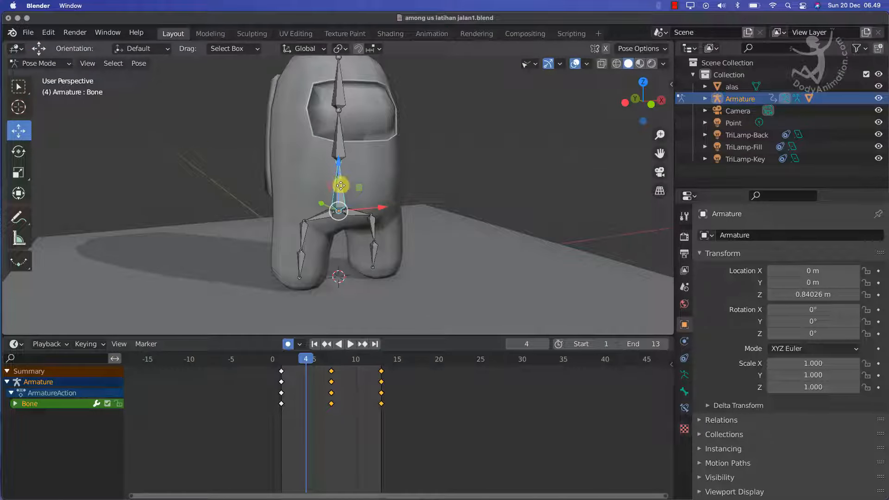
pyautogui.moveTo(346, 185); pyautogui.dragTo(343, 205)
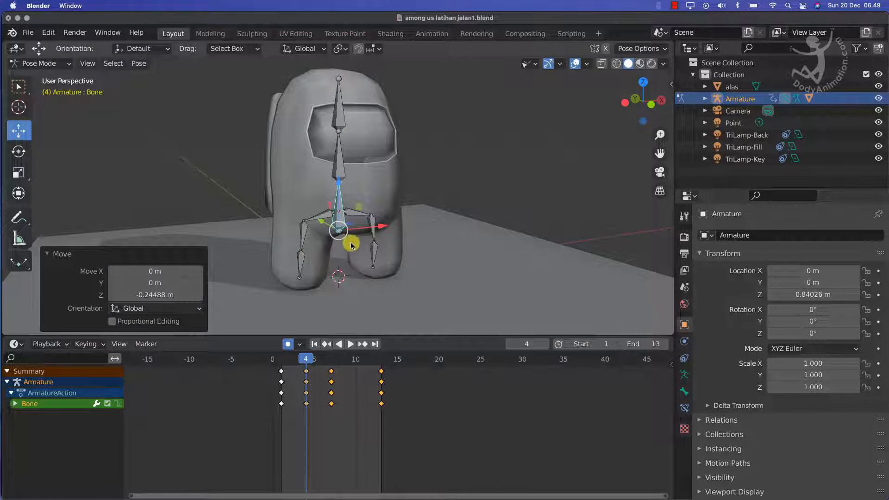
pyautogui.keyDown('ctrl'); pyautogui.hscroll(-2, 324, 368); pyautogui.keyUp('ctrl')
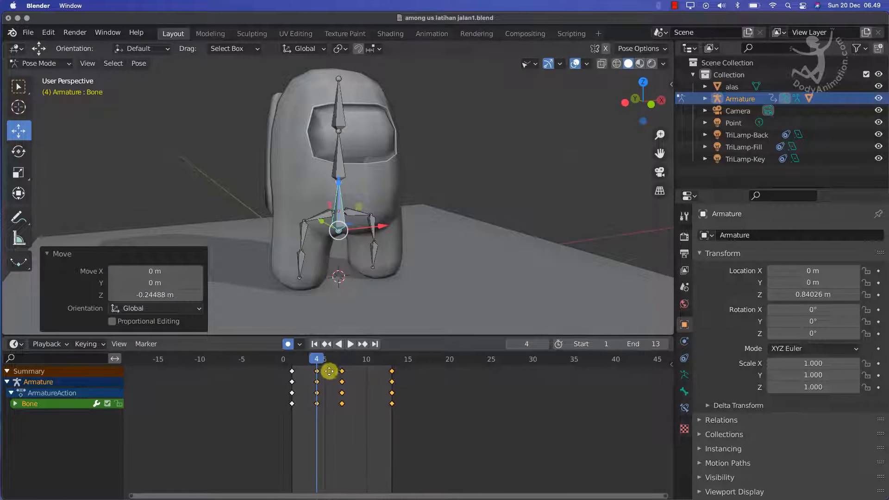
pyautogui.click(296, 363)
pyautogui.moveTo(404, 245); pyautogui.dragTo(370, 228, button='middle')
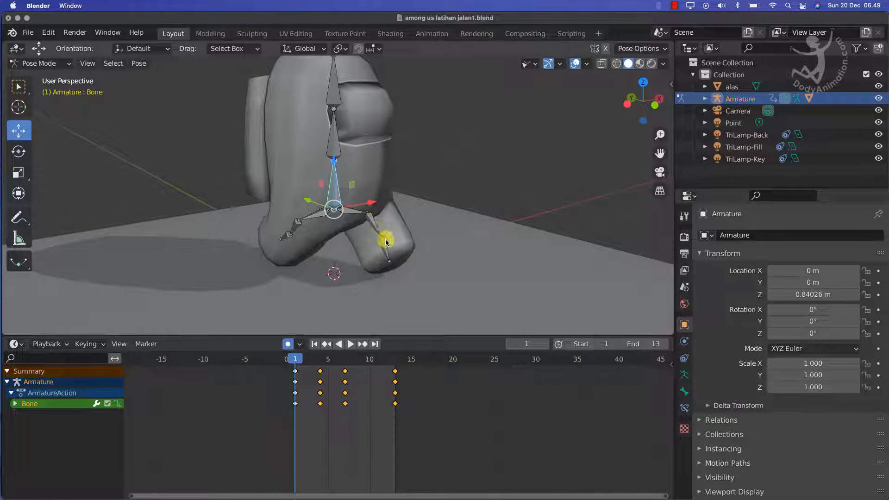
pyautogui.press('space')
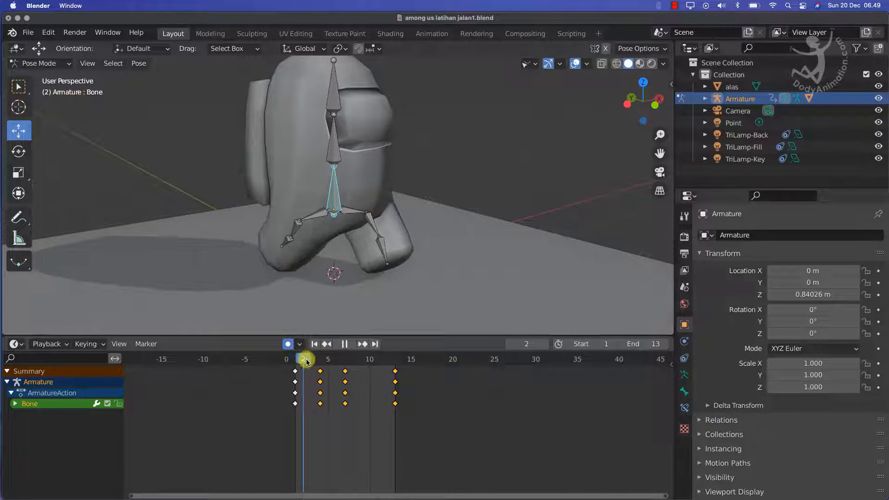
pyautogui.press('space')
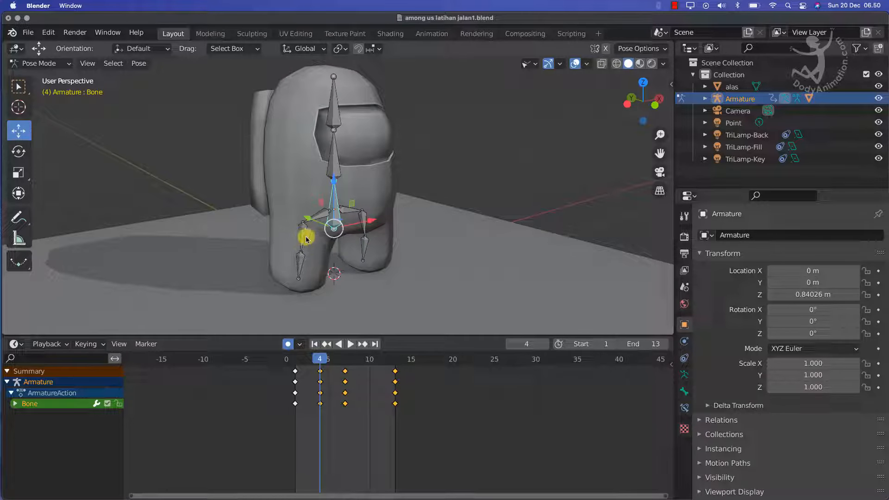
# Clear the rotation of the left leg bones Bone.paha.L and Bone.kaki.L at frame 4 so the leg stands straight.
pyautogui.click(298, 357)
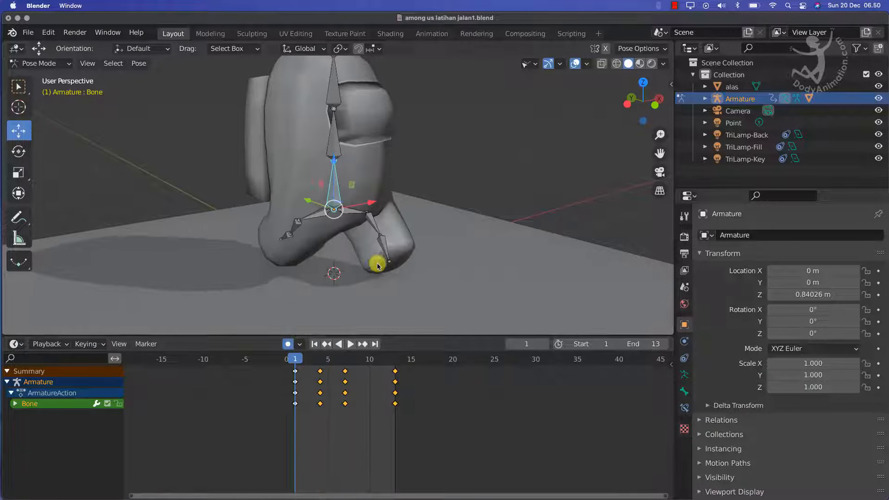
pyautogui.click(374, 227)
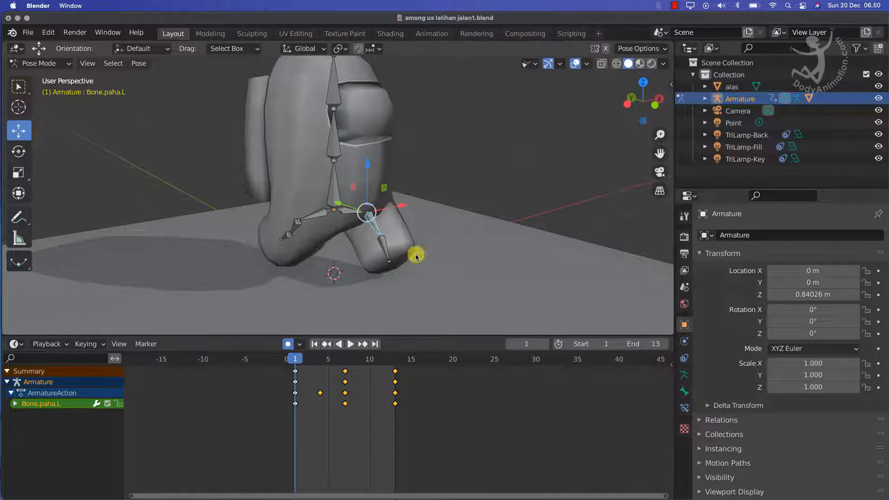
pyautogui.moveTo(416, 256); pyautogui.dragTo(302, 256, button='middle')
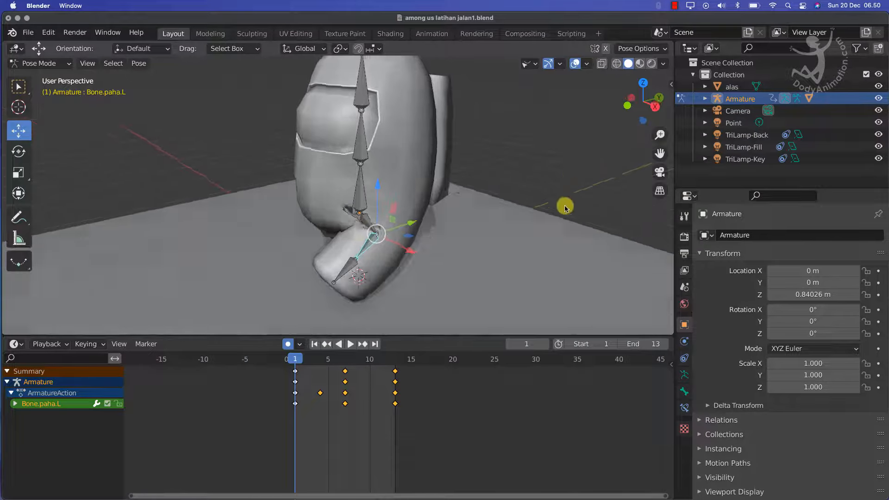
pyautogui.click(654, 105)
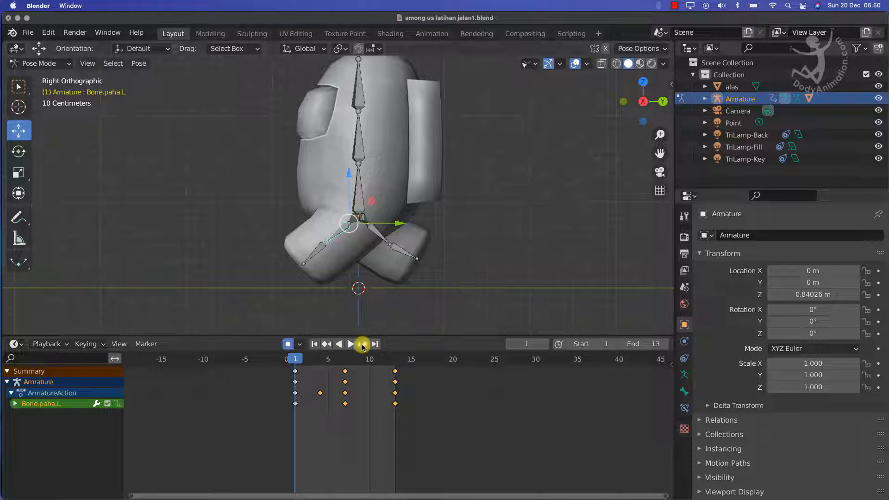
pyautogui.click(363, 345)
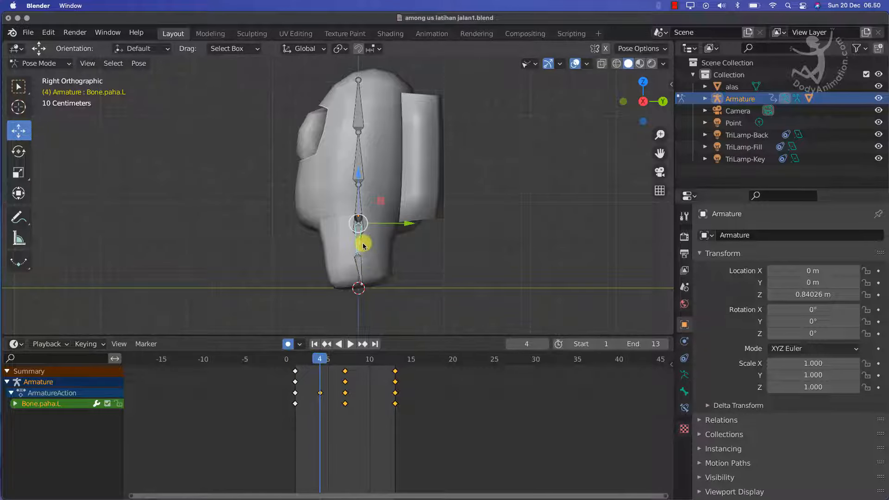
pyautogui.scroll(3, 364, 245)
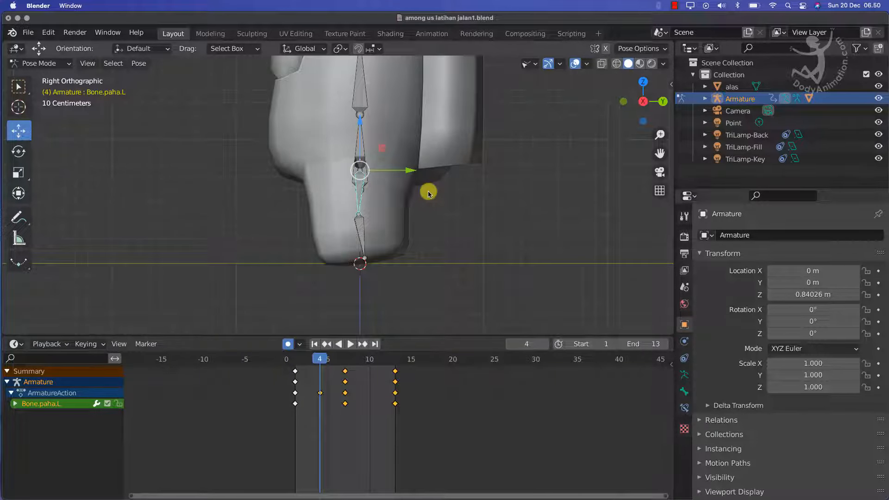
pyautogui.hotkey('alt', 'r')
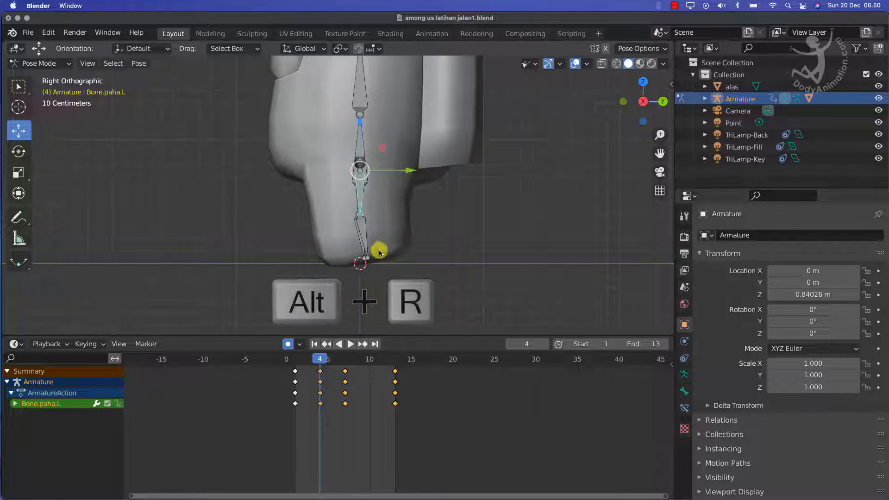
pyautogui.moveTo(370, 231); pyautogui.dragTo(412, 246, button='middle')
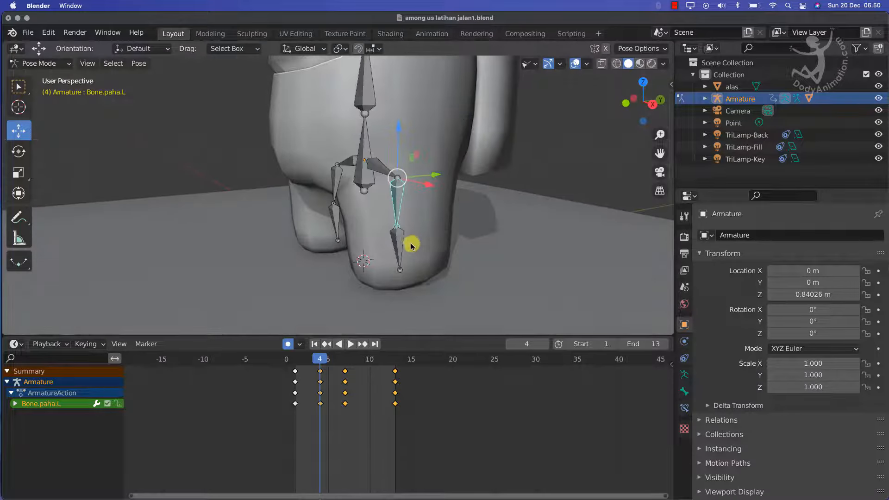
pyautogui.click(402, 244)
pyautogui.hotkey('alt', 'r')
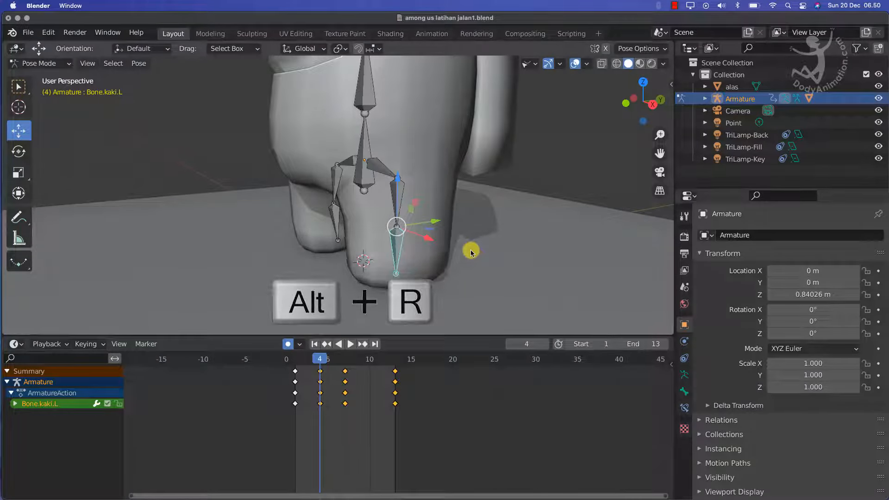
# At frame 4, rotate the right leg bones Bone.paha.R and Bone.kaki.R in the right side view so the leg swings forward.
pyautogui.click(338, 183)
pyautogui.moveTo(314, 200); pyautogui.dragTo(490, 238, button='middle')
pyautogui.scroll(-6, 490, 239)
pyautogui.moveTo(296, 364); pyautogui.dragTo(319, 366)
pyautogui.moveTo(411, 209); pyautogui.dragTo(324, 204, button='middle')
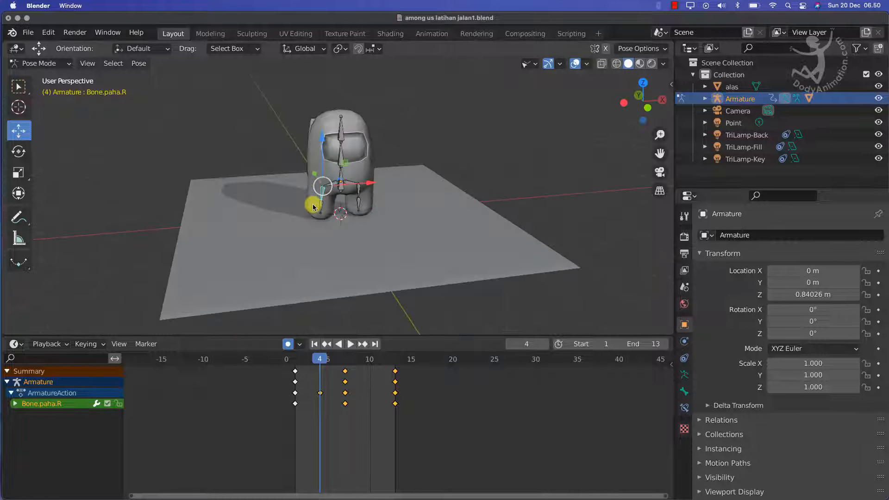
pyautogui.scroll(3, 318, 204)
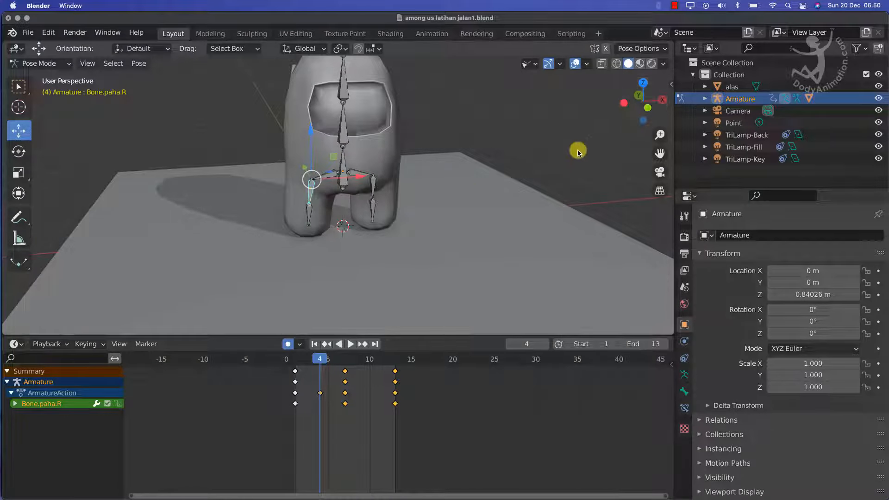
pyautogui.moveTo(578, 151); pyautogui.dragTo(572, 163, button='middle')
pyautogui.click(652, 111)
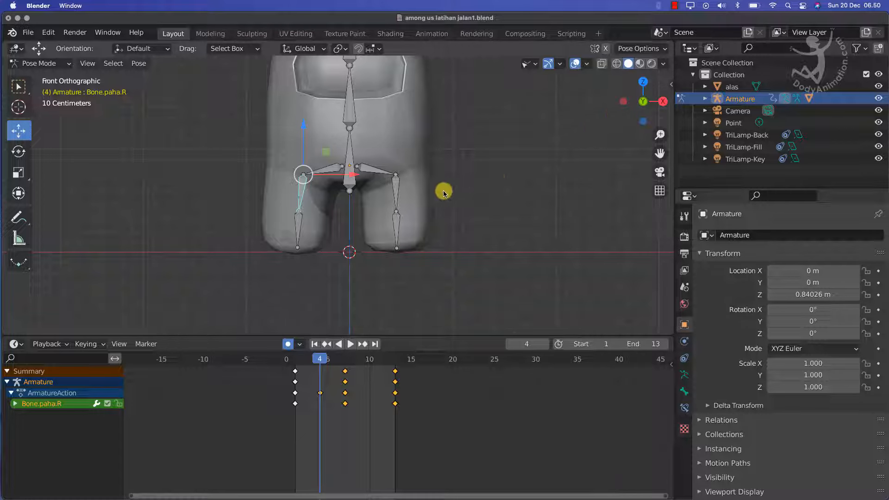
pyautogui.moveTo(597, 147); pyautogui.dragTo(615, 182, button='middle')
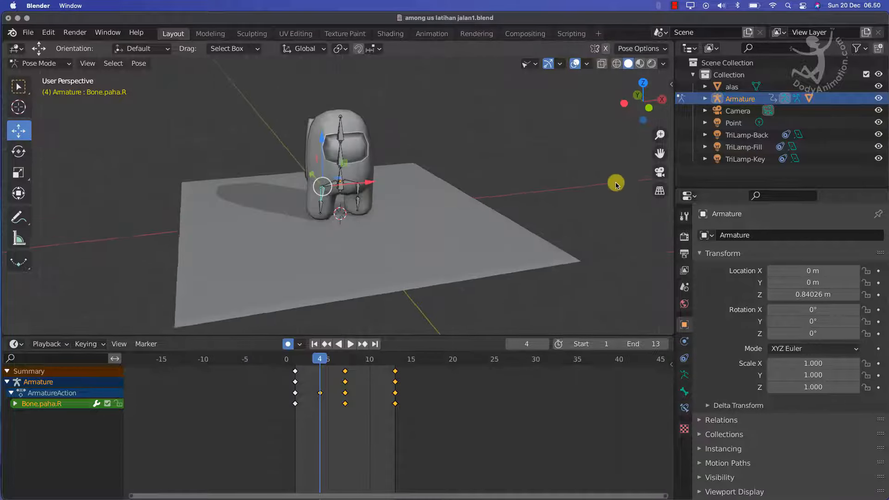
pyautogui.click(662, 99)
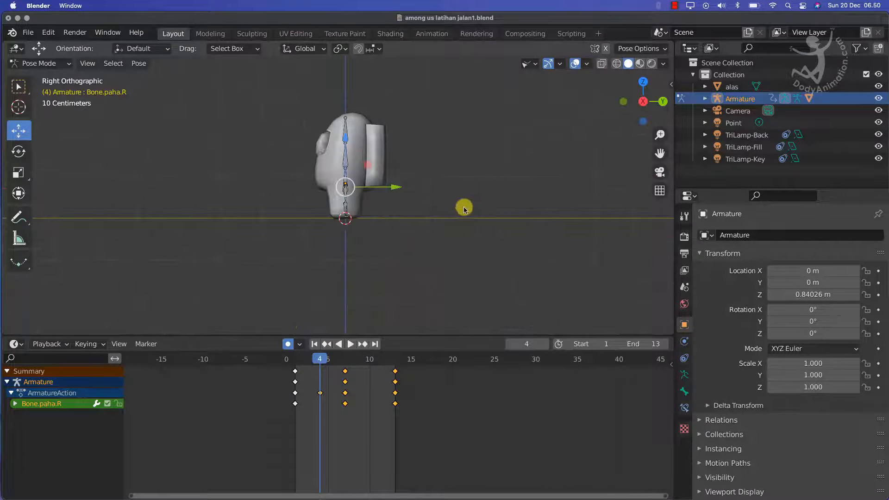
pyautogui.scroll(6, 463, 207)
pyautogui.press('r')
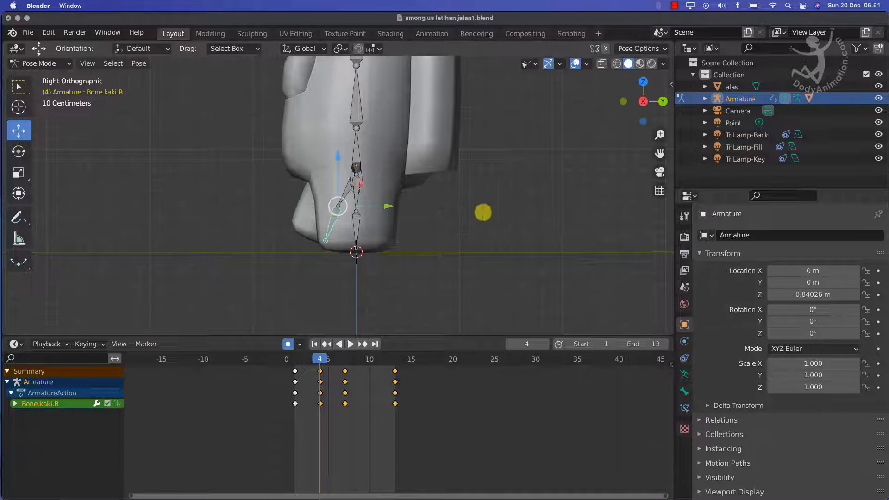
pyautogui.press('r')
pyautogui.click(486, 205)
# In the front view, rotate the right thigh bone Bone.paha.R inward about 9.3°, and adjust the rotation of Bone.kaki.R below it.
pyautogui.scroll(-5, 385, 228)
pyautogui.moveTo(297, 199); pyautogui.dragTo(375, 206, button='middle')
pyautogui.moveTo(540, 151); pyautogui.dragTo(528, 169, button='middle')
pyautogui.click(643, 109)
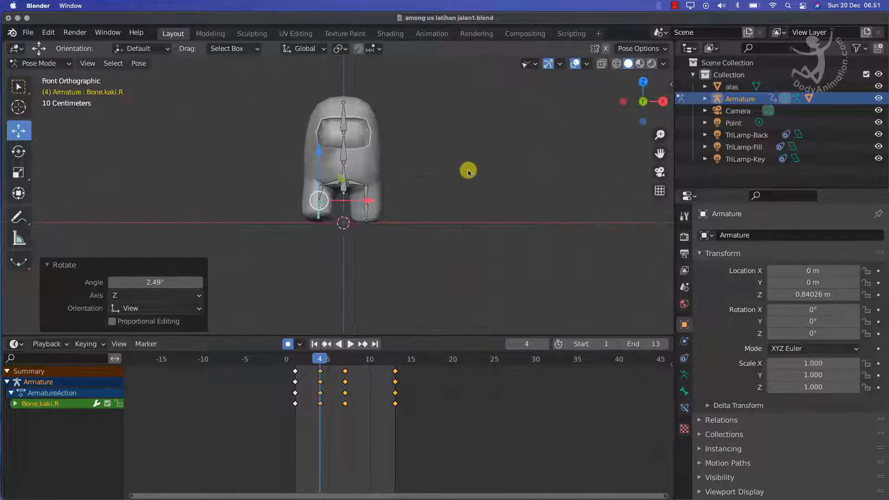
pyautogui.scroll(4, 459, 170)
pyautogui.click(296, 187)
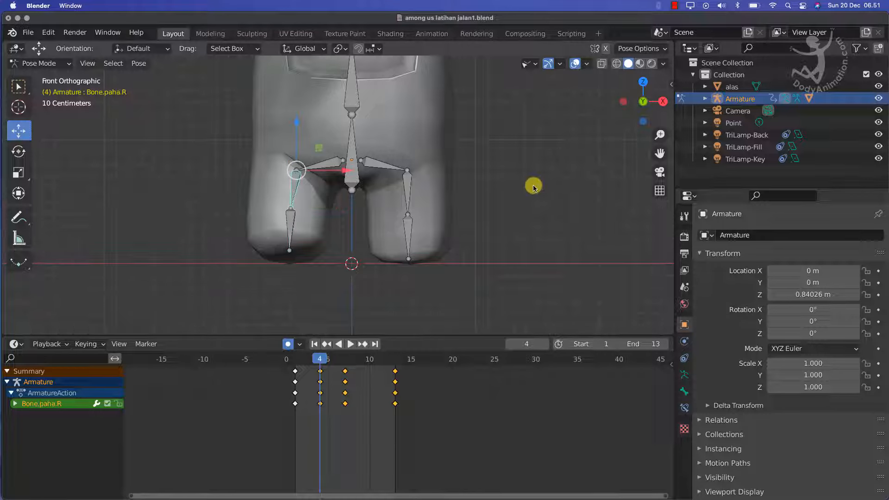
pyautogui.press('r')
pyautogui.click(530, 153)
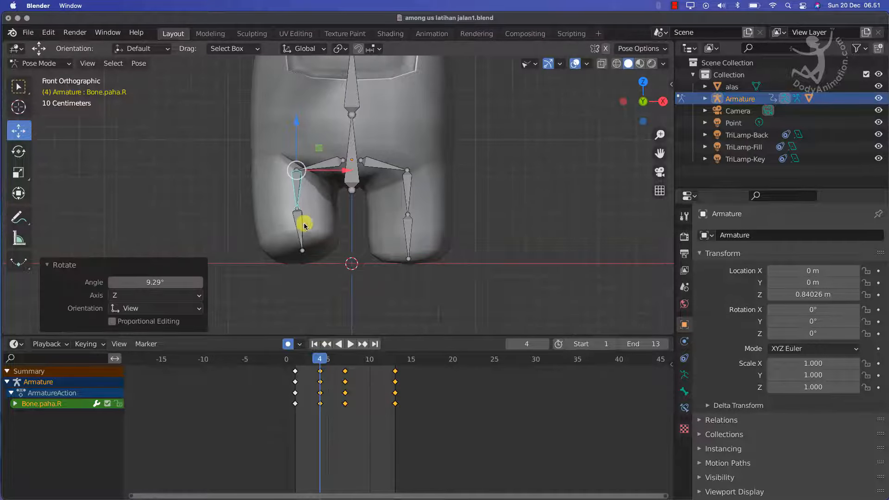
pyautogui.click(300, 226)
pyautogui.press('r')
pyautogui.click(399, 196)
# In the front view, rotate the left leg inward, turning Bone.paha.L about -7° and Bone.kaki.L about -6.2°.
pyautogui.click(408, 191)
pyautogui.press('r')
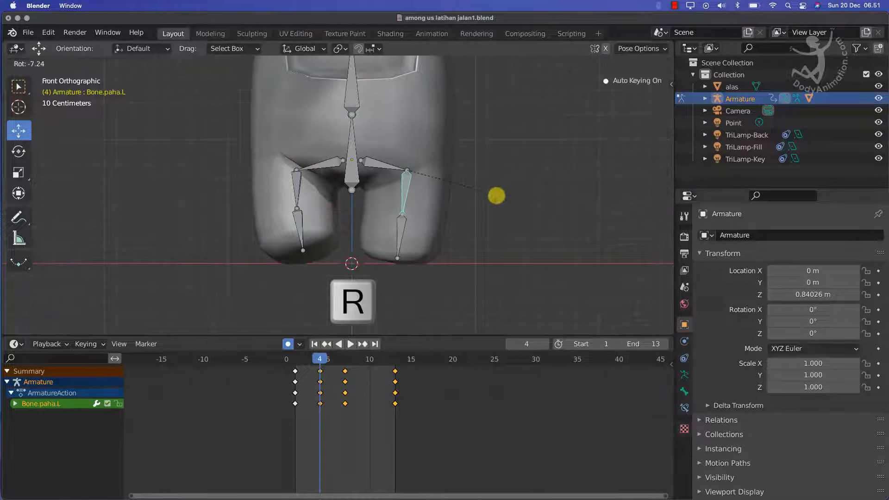
pyautogui.click(496, 197)
pyautogui.click(402, 231)
pyautogui.press('r')
pyautogui.click(465, 224)
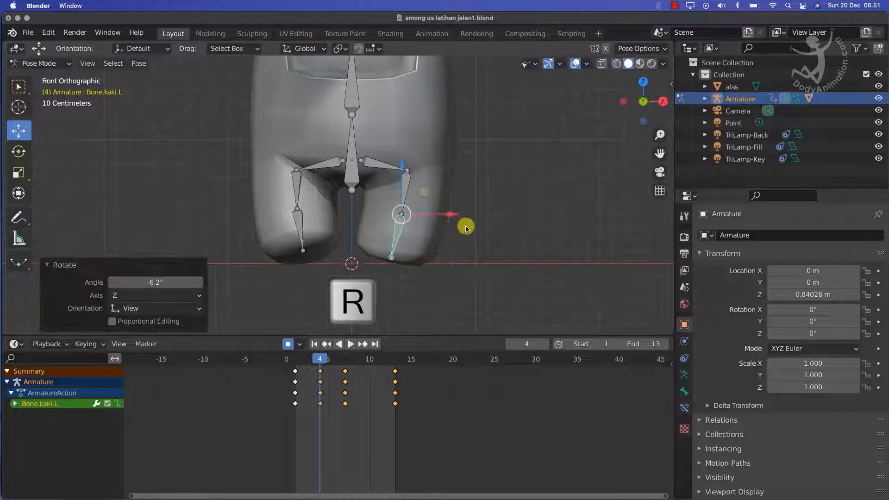
pyautogui.scroll(-3, 443, 220)
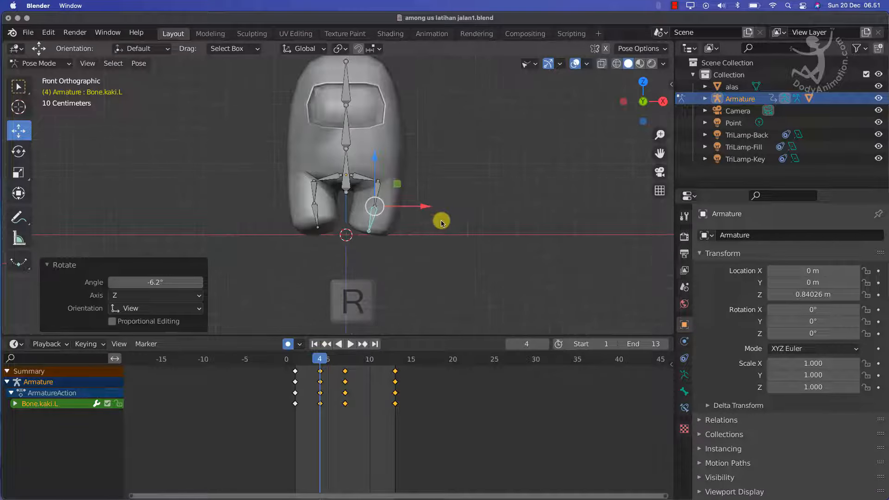
# Lower the root bone named Bone about 0.034 m along Z at frame 4.
pyautogui.scroll(3, 343, 178)
pyautogui.click(348, 175)
pyautogui.press('g')
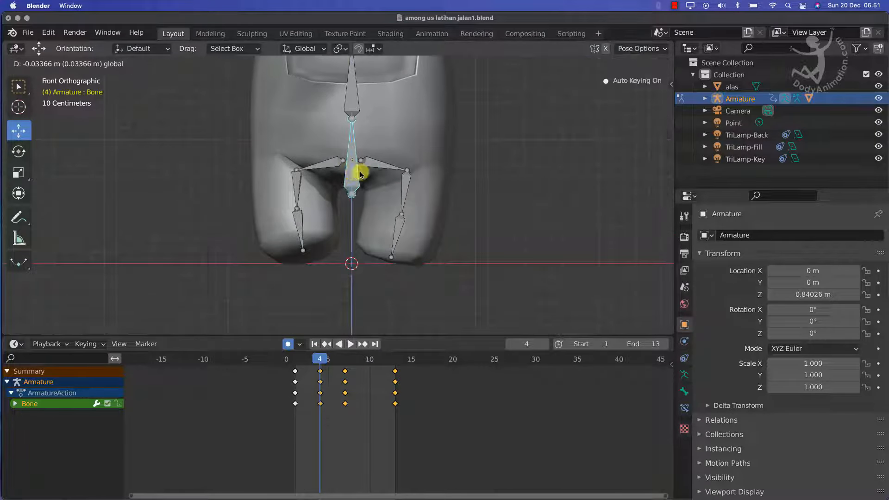
pyautogui.click(360, 175)
# Select all bones and insert a Location & Rotation keyframe for them at frame 4.
pyautogui.scroll(-3, 381, 206)
pyautogui.moveTo(381, 206)
pyautogui.mouseDown(button='middle')
pyautogui.moveTo(390, 198)
pyautogui.moveTo(405, 204)
pyautogui.moveTo(393, 211)
pyautogui.mouseUp(button='middle')
pyautogui.scroll(-2, 371, 207)
pyautogui.scroll(-2, 392, 211)
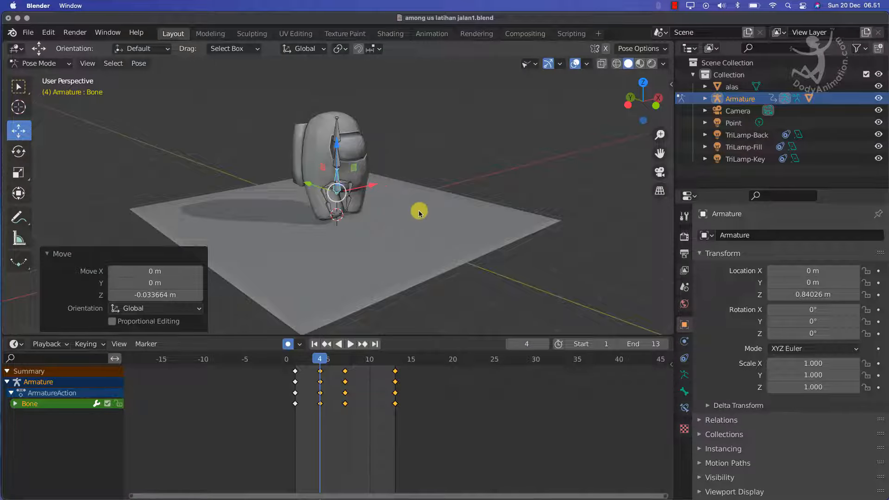
pyautogui.press('a')
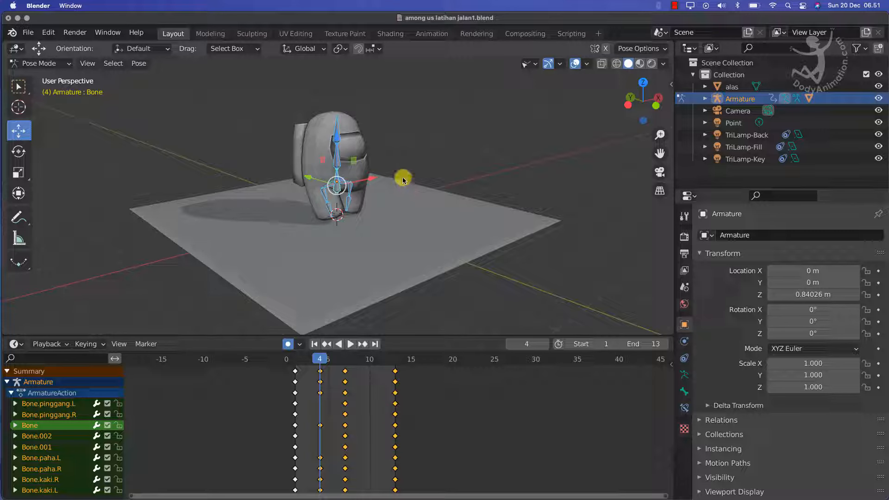
pyautogui.press('i')
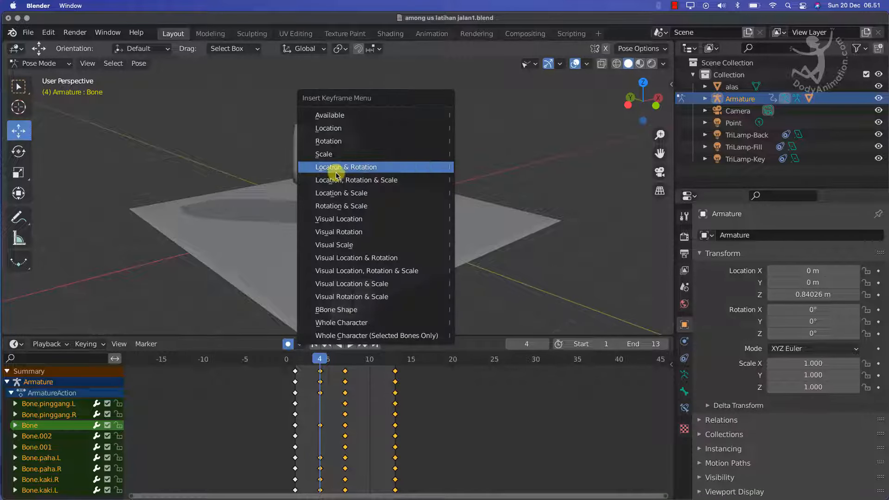
pyautogui.click(336, 168)
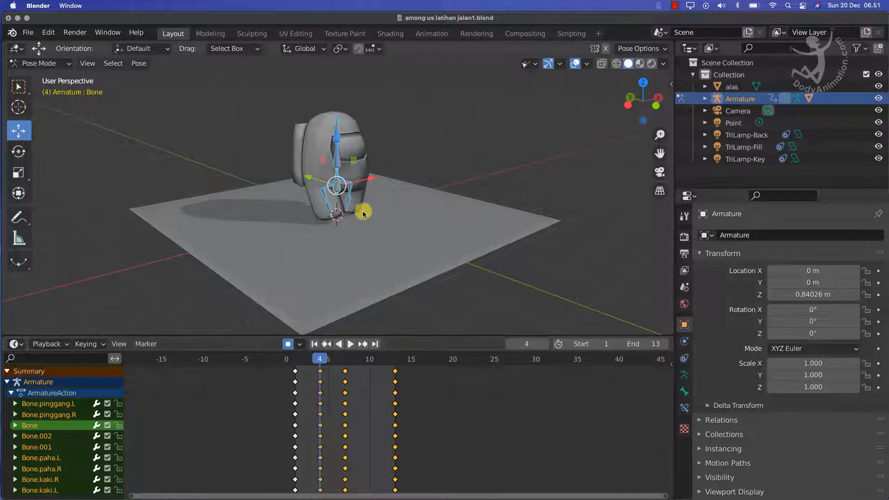
# Play the walk from frame 1 to check the down pose at frame 4.
pyautogui.scroll(2, 341, 163)
pyautogui.scroll(-3, 337, 217)
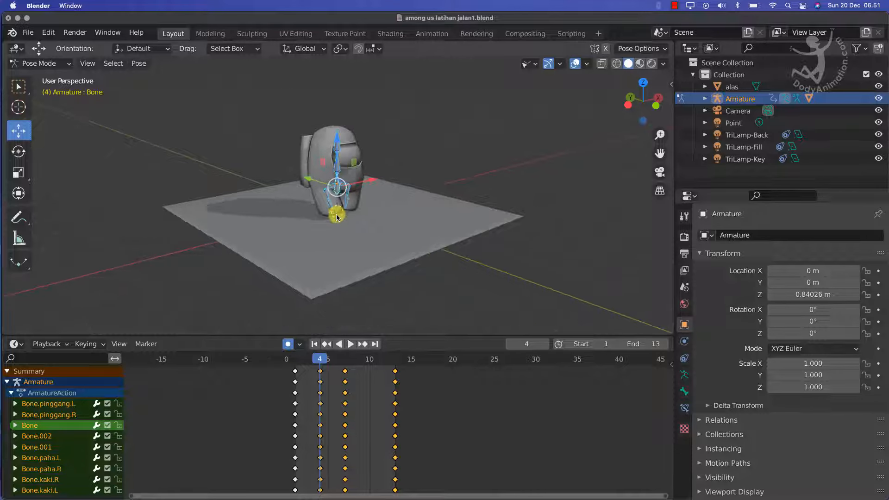
pyautogui.moveTo(322, 362); pyautogui.dragTo(295, 361)
pyautogui.press('space')
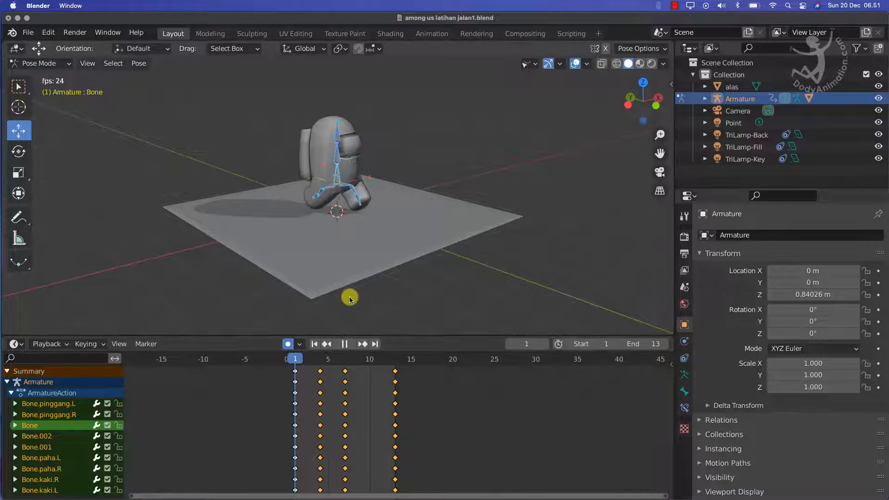
pyautogui.press('space')
# Copy the down pose of all bones at frame 4 and paste it flipped on the X-axis at frame 10.
pyautogui.moveTo(299, 363); pyautogui.dragTo(321, 372)
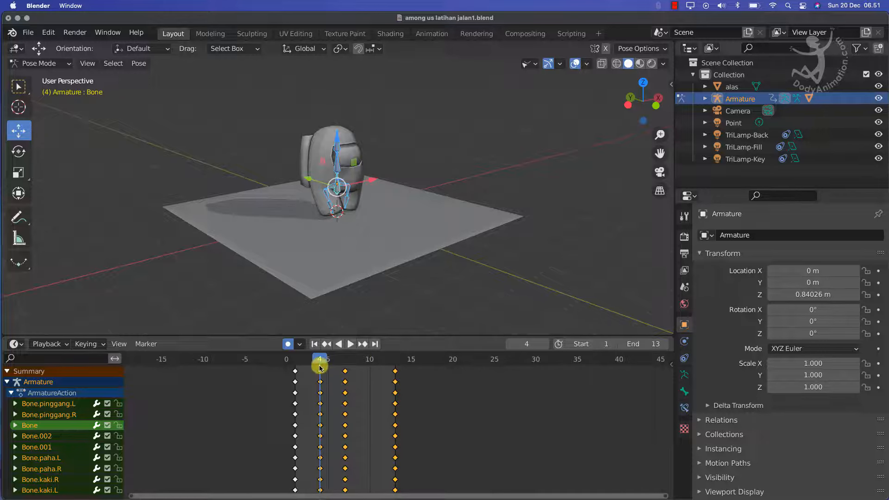
pyautogui.scroll(2, 320, 368)
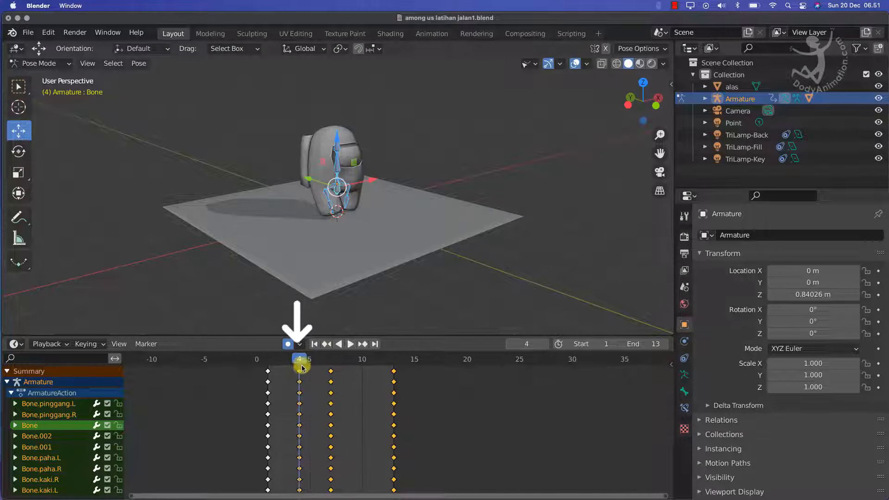
pyautogui.keyDown('ctrl'); pyautogui.moveTo(328, 245); pyautogui.dragTo(343, 197, button='middle'); pyautogui.keyUp('ctrl')
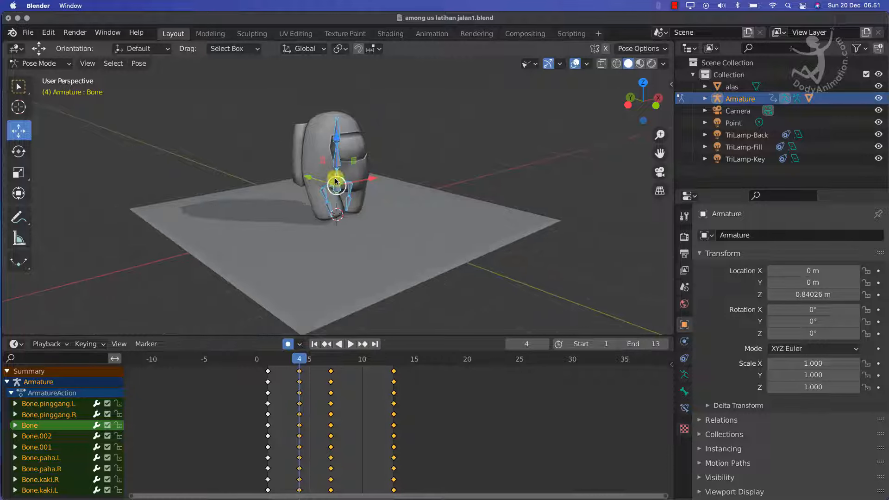
pyautogui.press('a')
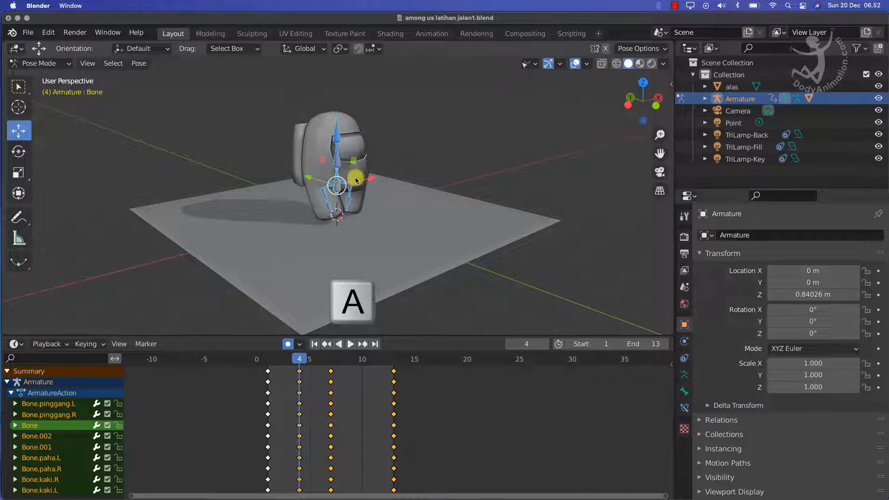
pyautogui.hotkey('ctrl', 'c')
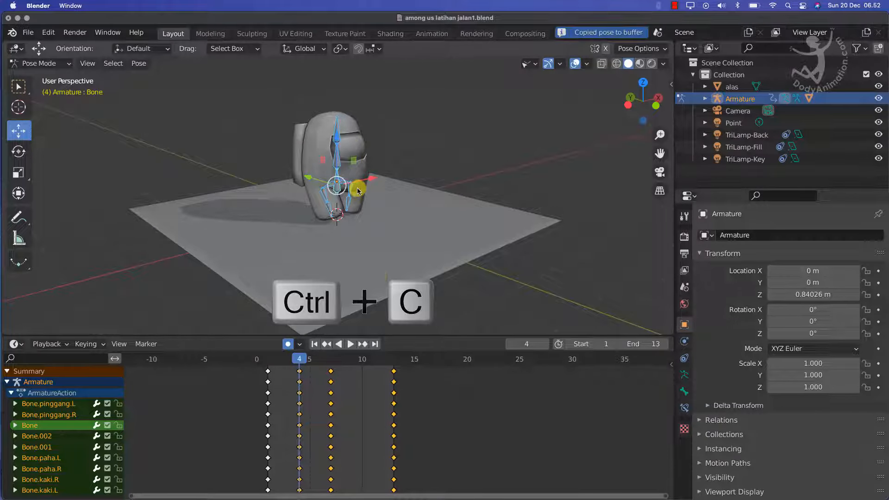
pyautogui.click(363, 361)
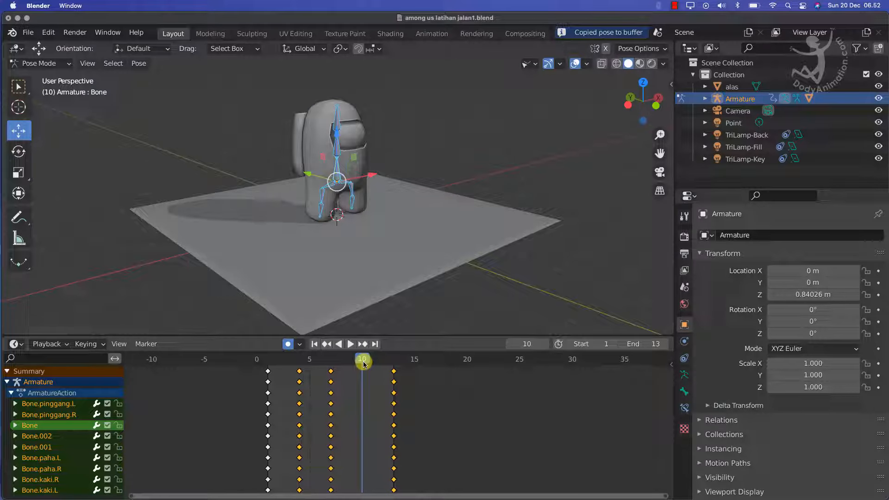
pyautogui.scroll(-2, 393, 200)
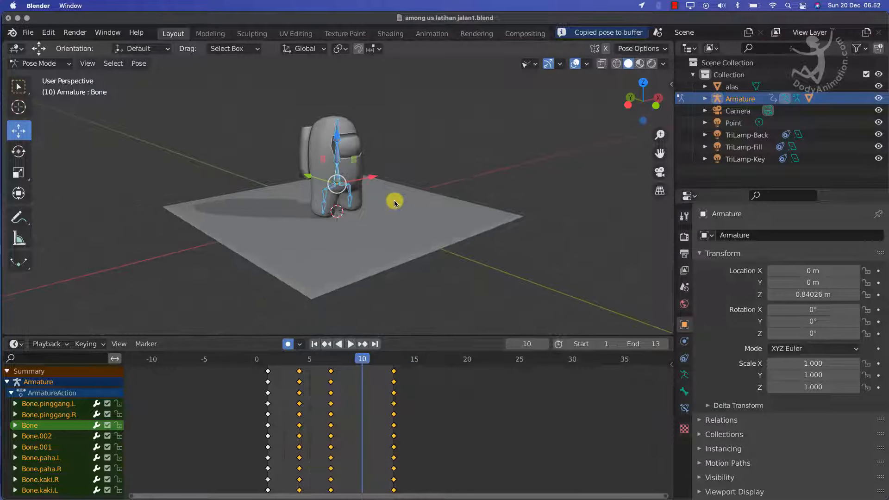
pyautogui.hotkey('ctrl', 'shift', 'v')
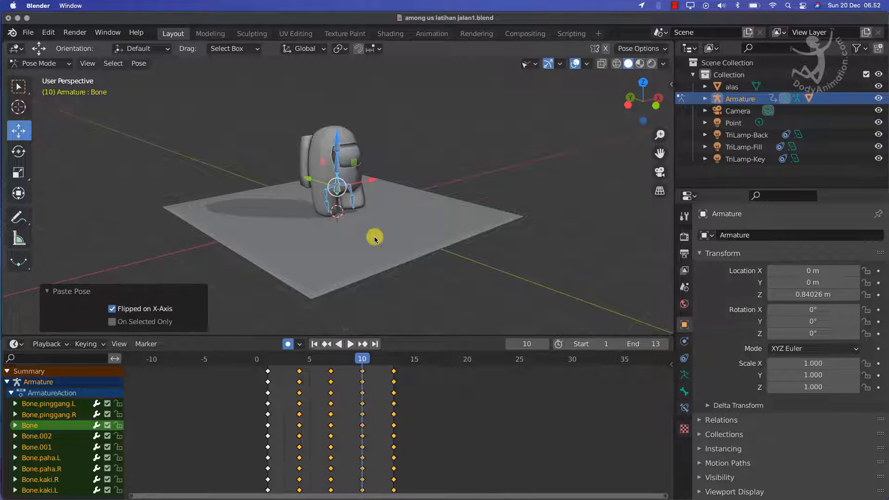
pyautogui.scroll(3, 374, 238)
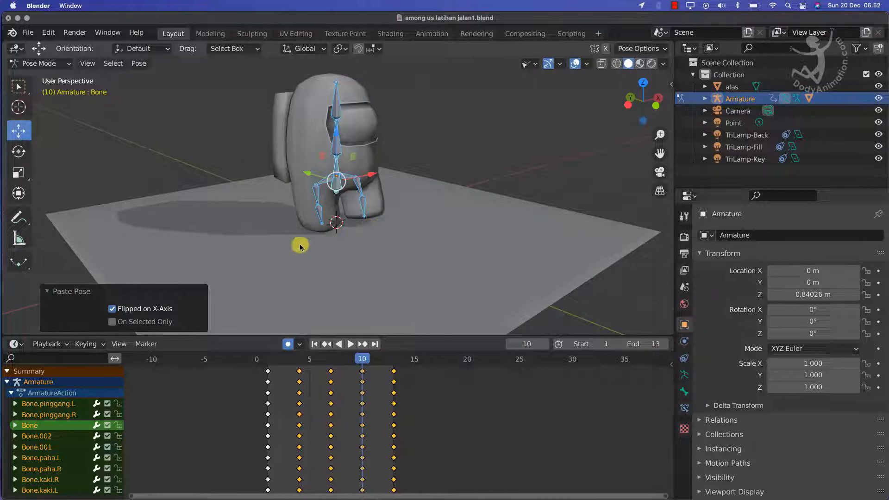
pyautogui.scroll(-4, 398, 236)
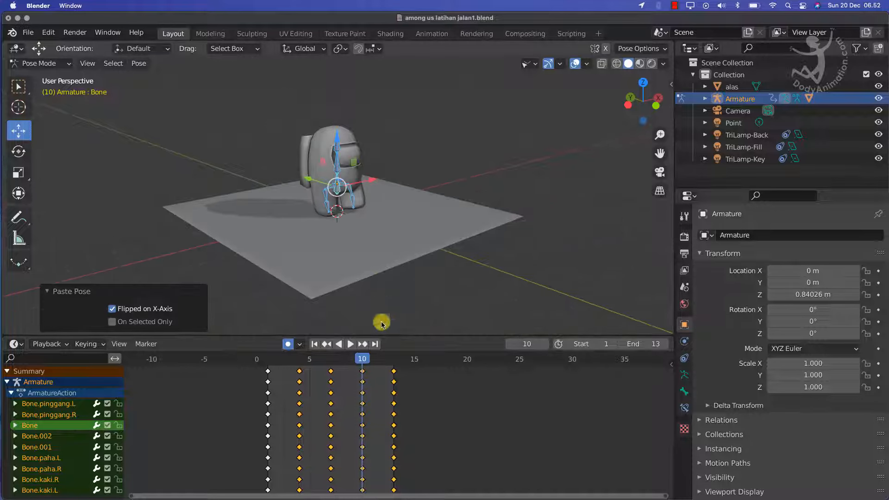
# Play the walk from frame 1 to check the full cycle from several angles, stop playback, and turn off Auto Keying.
pyautogui.moveTo(368, 359); pyautogui.dragTo(267, 363)
pyautogui.scroll(3, 419, 270)
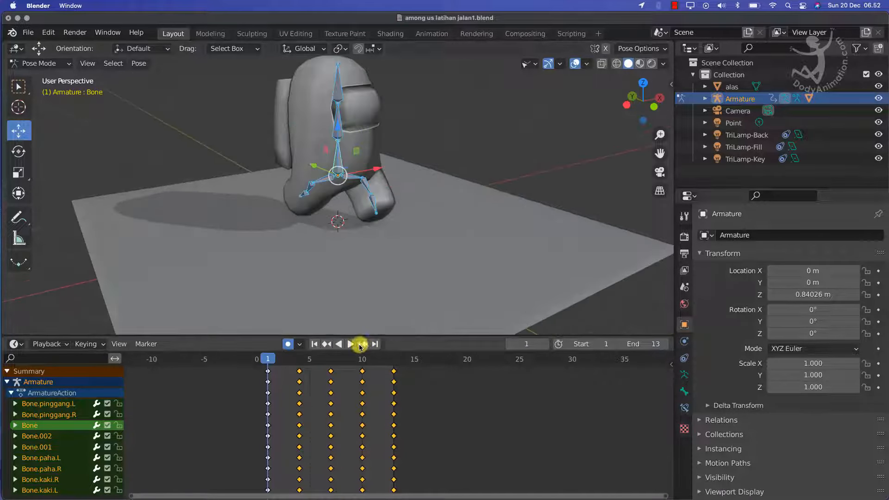
pyautogui.click(351, 344)
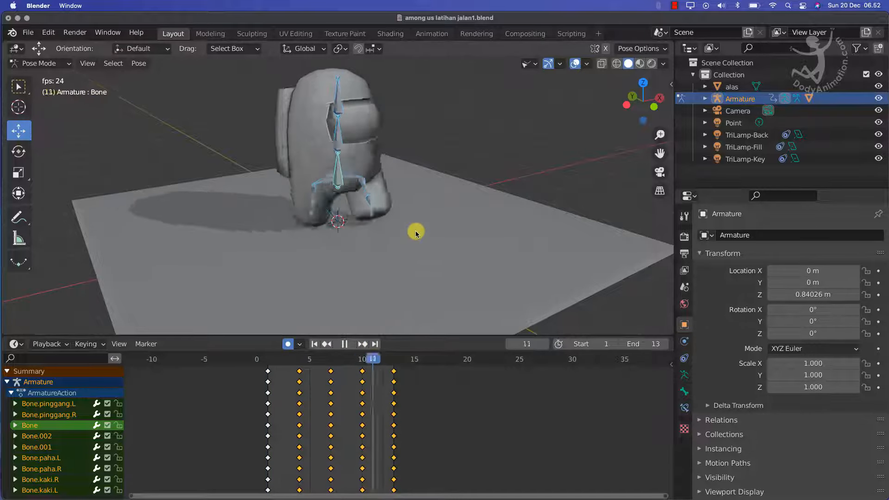
pyautogui.scroll(-3, 410, 239)
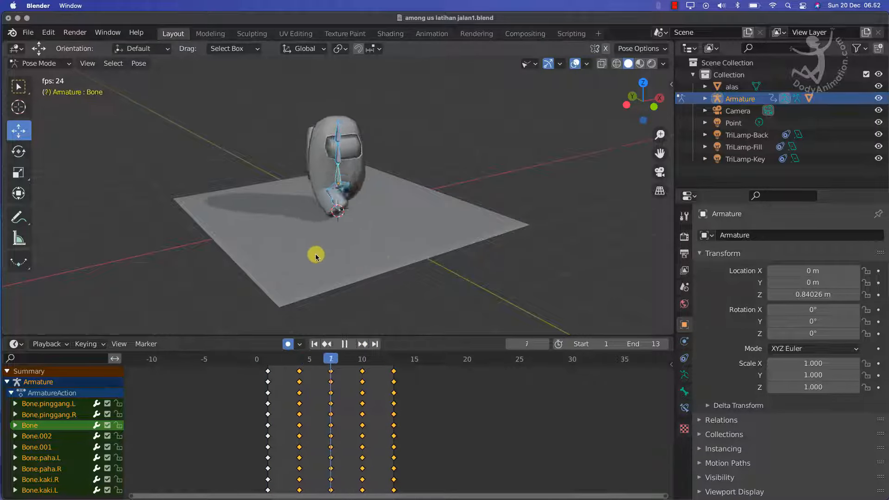
pyautogui.scroll(3, 362, 245)
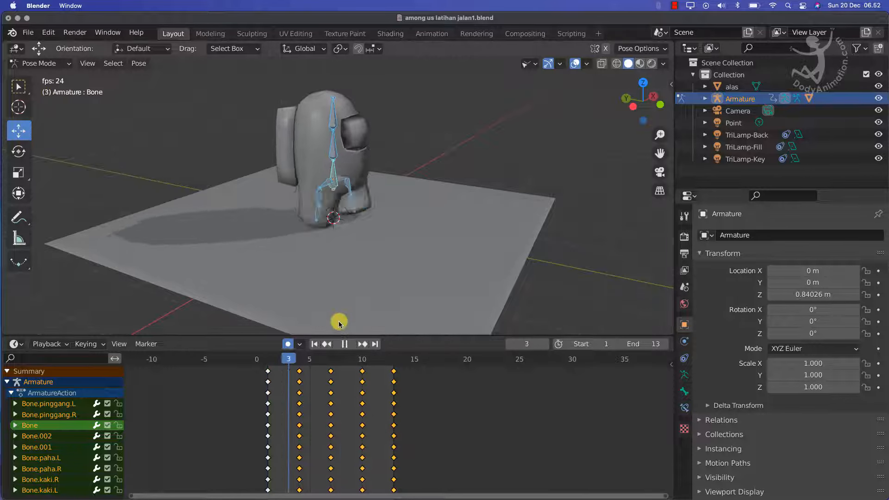
pyautogui.click(345, 344)
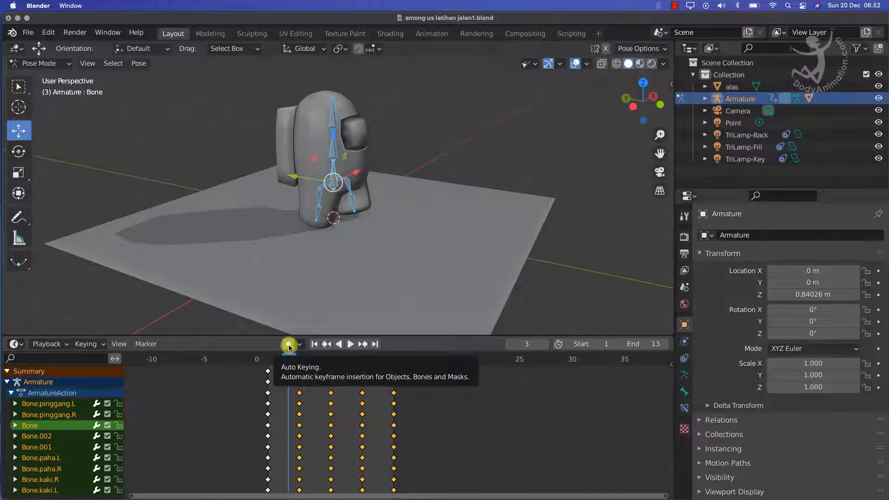
pyautogui.moveTo(407, 248); pyautogui.dragTo(383, 244, button='middle')
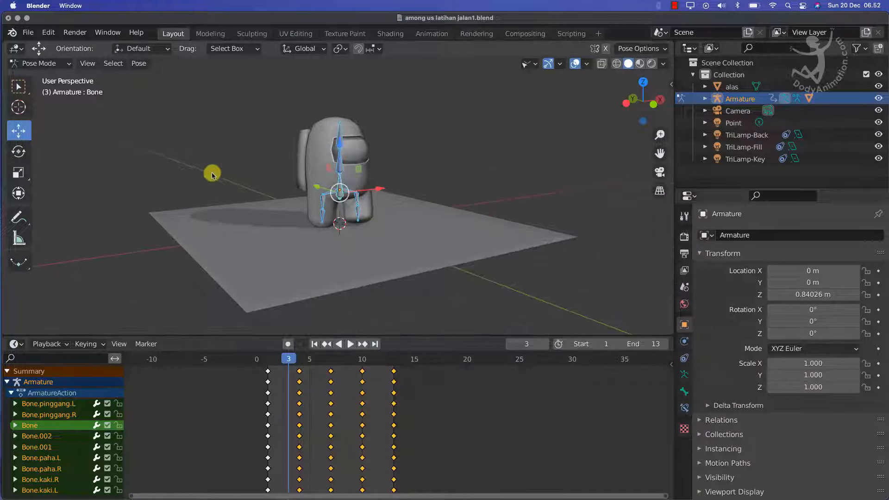
# Play the walk cycle again to check the motion between the key poses.
pyautogui.scroll(3, 316, 223)
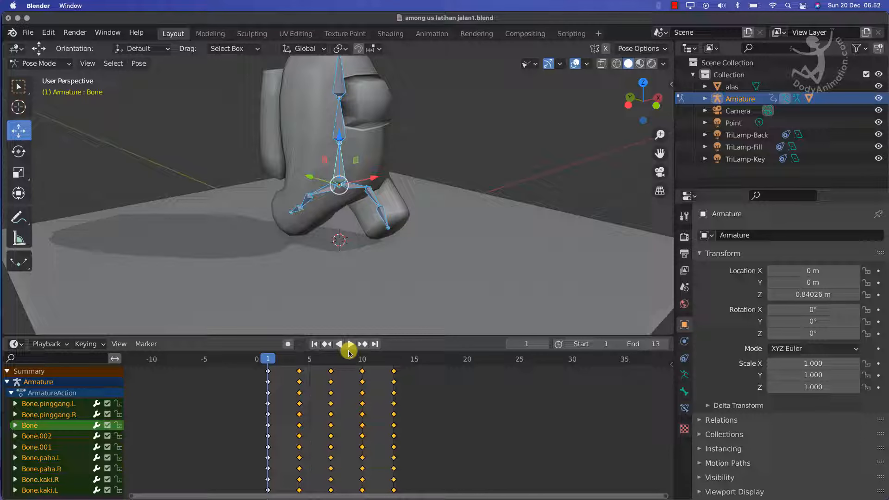
pyautogui.scroll(-3, 348, 284)
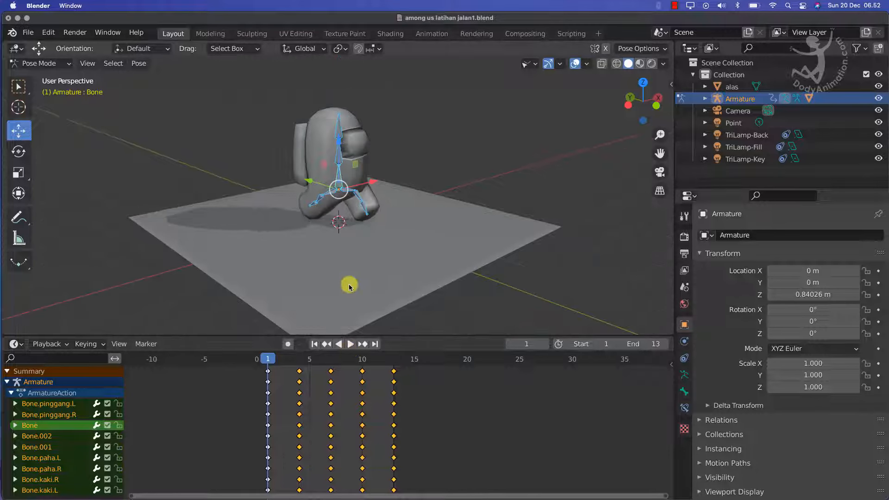
pyautogui.press('space')
pyautogui.press('space')
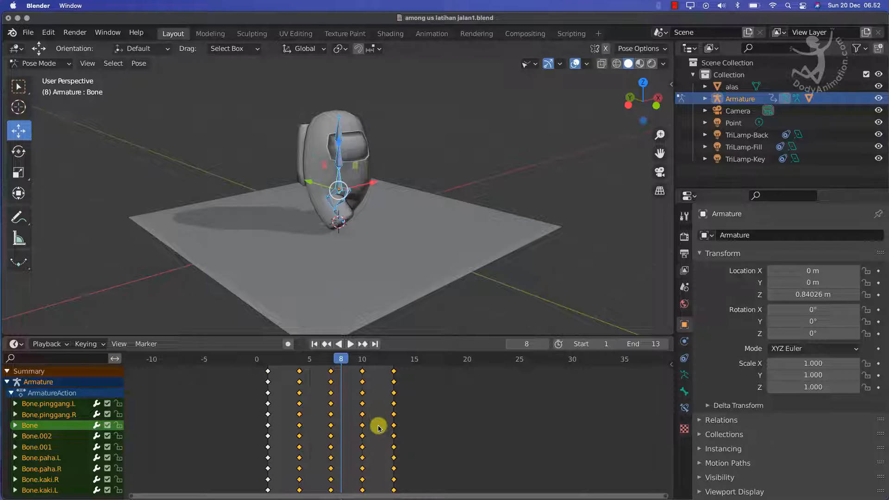
# Select all of the armature's keyframes and set their interpolation to Constant.
pyautogui.press('a')
pyautogui.press('t')
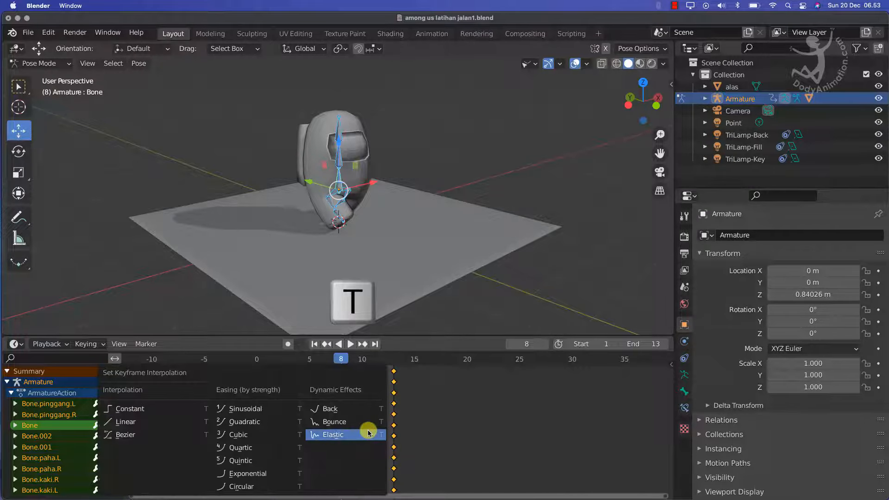
pyautogui.click(133, 410)
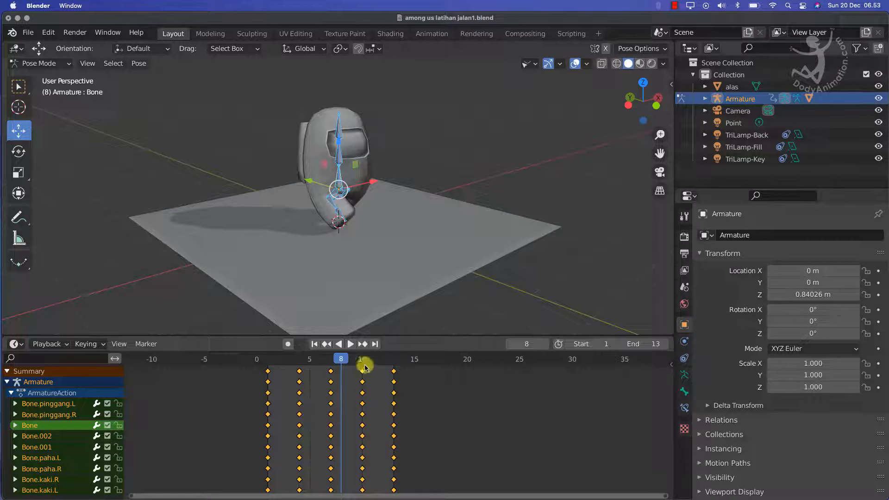
# Play the walk with the stepped keyframes to check it, and stop playback.
pyautogui.press('space')
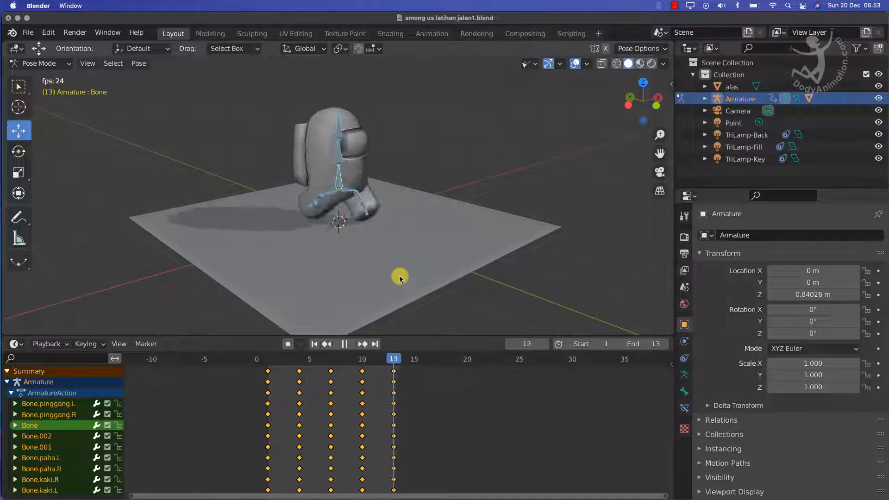
pyautogui.scroll(2, 409, 215)
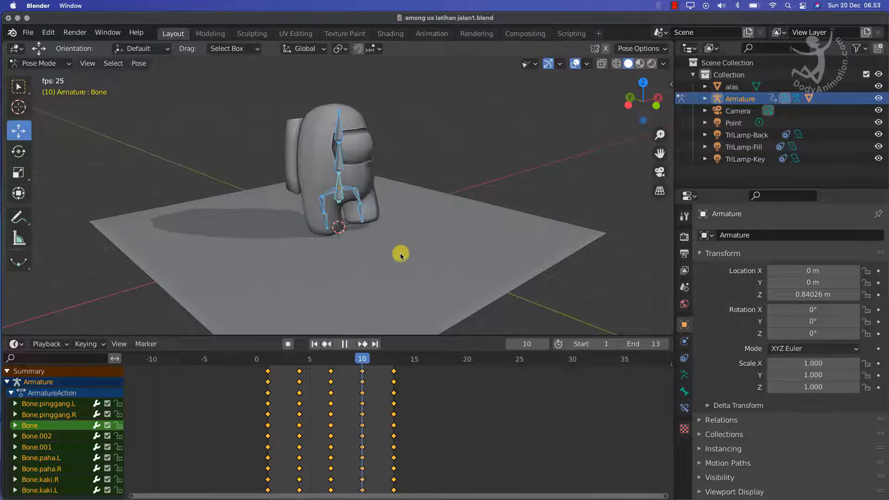
pyautogui.press('space')
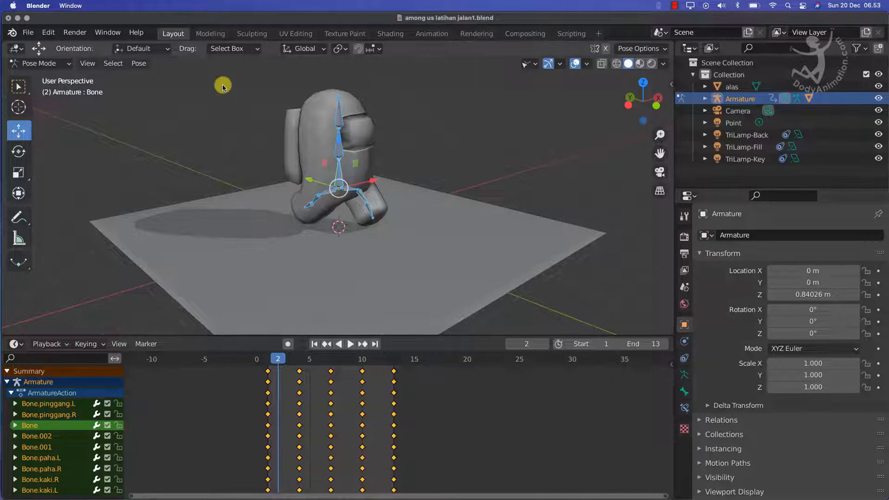
# Switch the armature from Pose Mode to Object Mode and deselect every object in the scene.
pyautogui.click(41, 62)
pyautogui.click(39, 81)
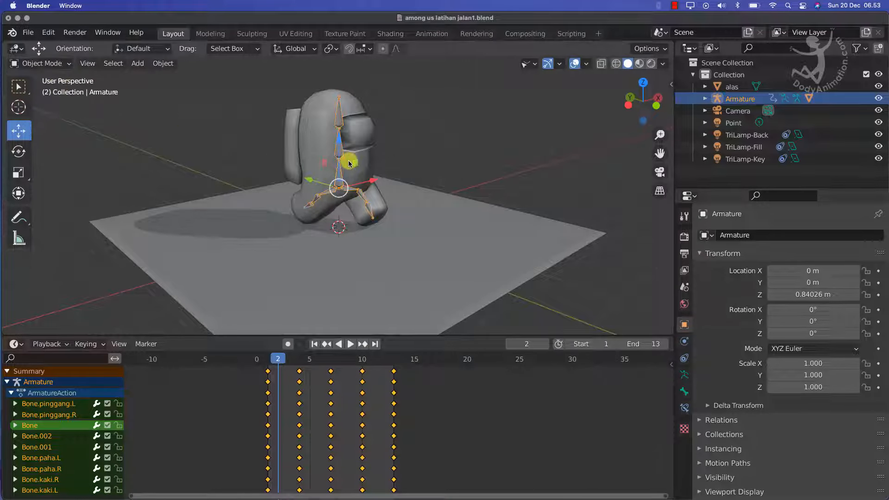
pyautogui.keyDown('shift'); pyautogui.click(349, 165); pyautogui.keyUp('shift')
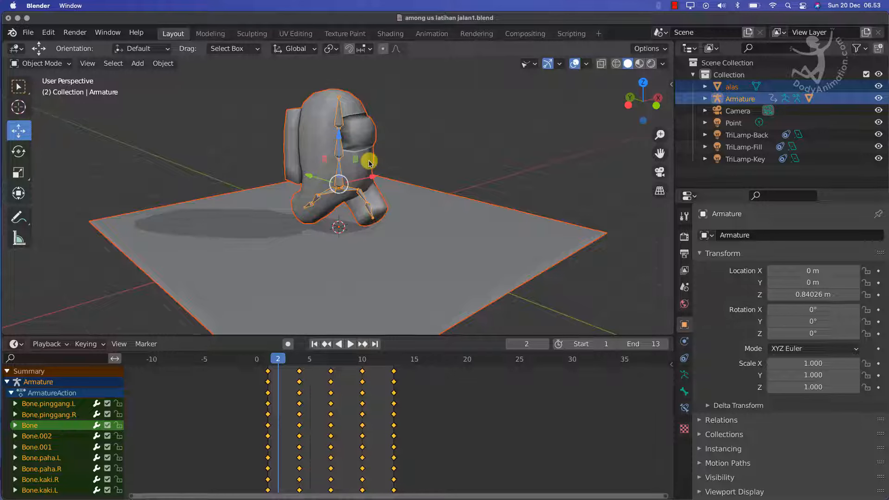
pyautogui.click(383, 159)
pyautogui.scroll(-3, 384, 160)
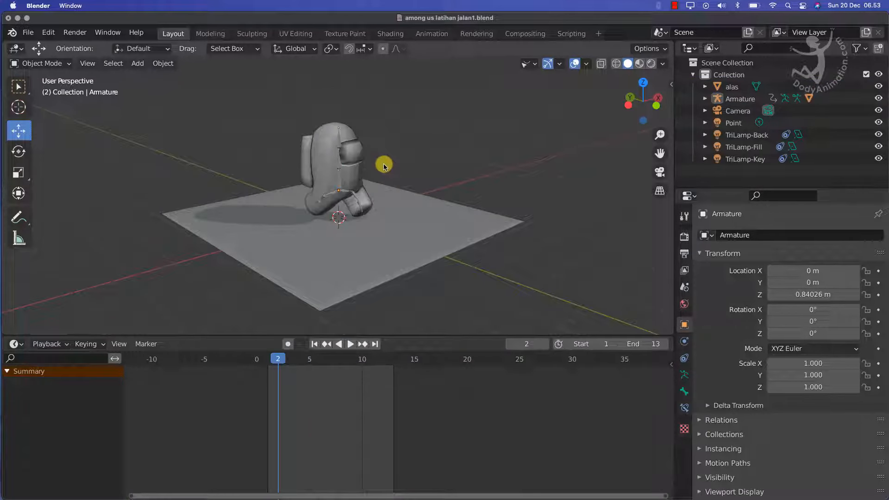
# View the scene through the camera and save the existing blend file.
pyautogui.click(660, 173)
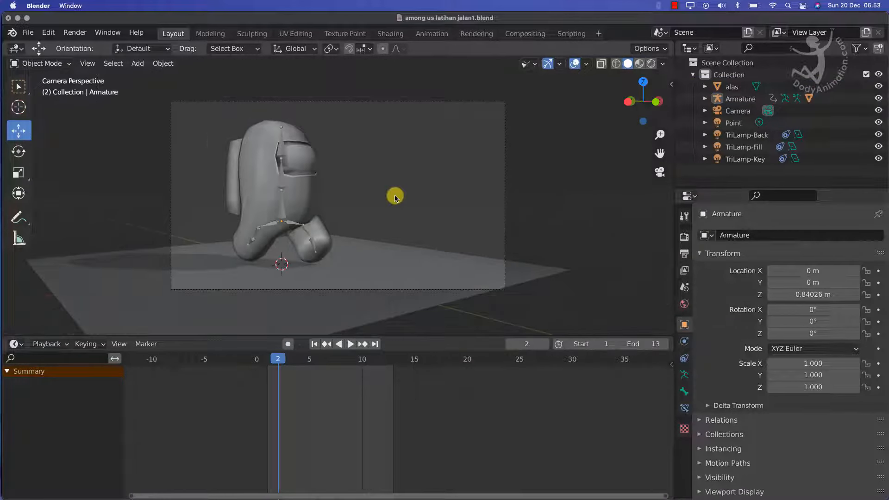
pyautogui.click(29, 32)
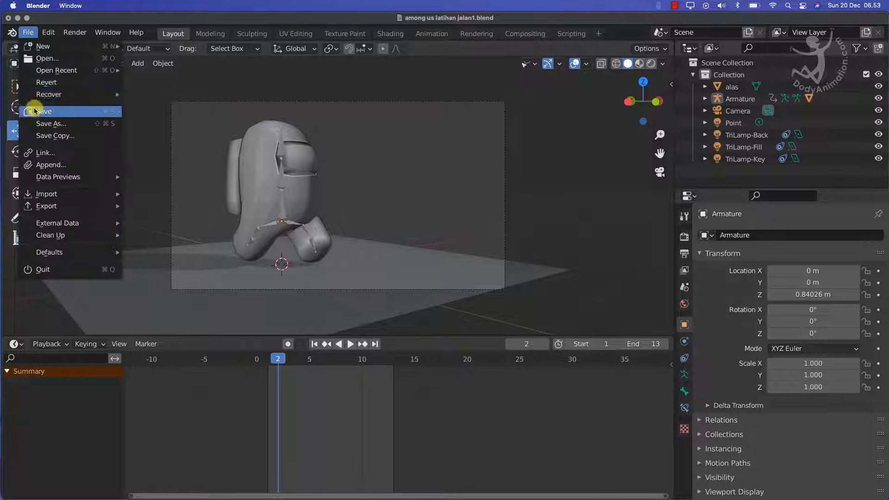
pyautogui.click(37, 111)
# Make Light and Camera objects visible in the viewport through the object type visibility settings.
pyautogui.scroll(2, 284, 143)
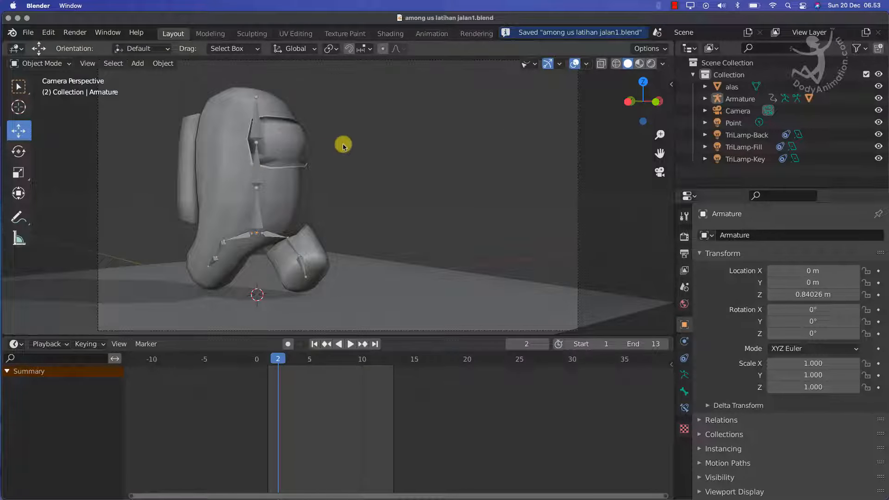
pyautogui.keyDown('shift'); pyautogui.moveTo(343, 146); pyautogui.dragTo(388, 135, button='middle'); pyautogui.keyUp('shift')
pyautogui.click(528, 68)
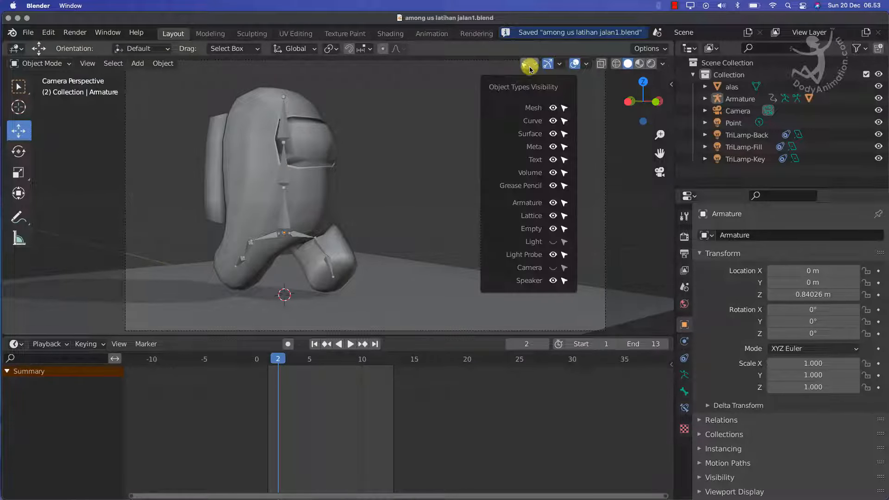
pyautogui.click(557, 242)
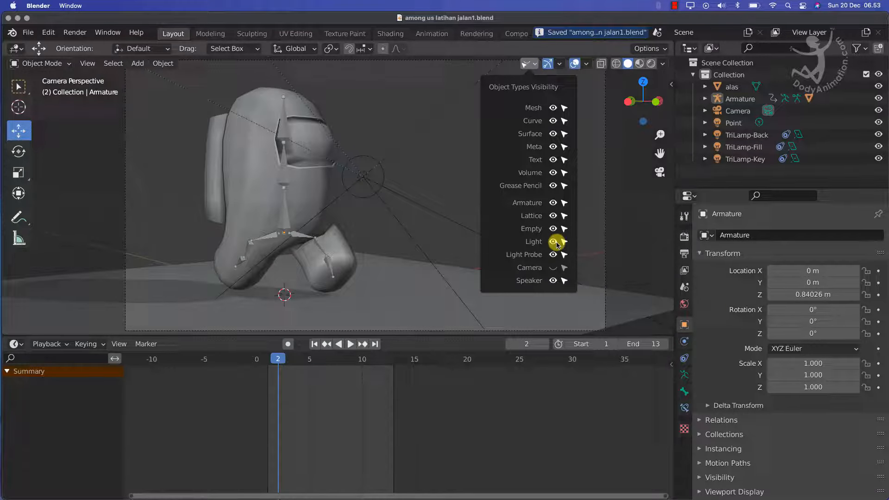
pyautogui.click(554, 270)
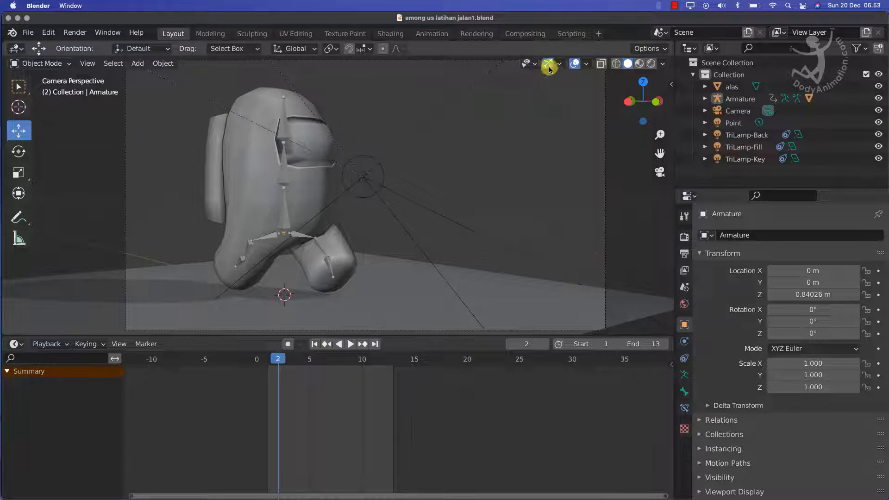
# Check the character in Material Preview shading, and switch the viewport to Rendered shading.
pyautogui.click(642, 67)
pyautogui.scroll(-3, 505, 141)
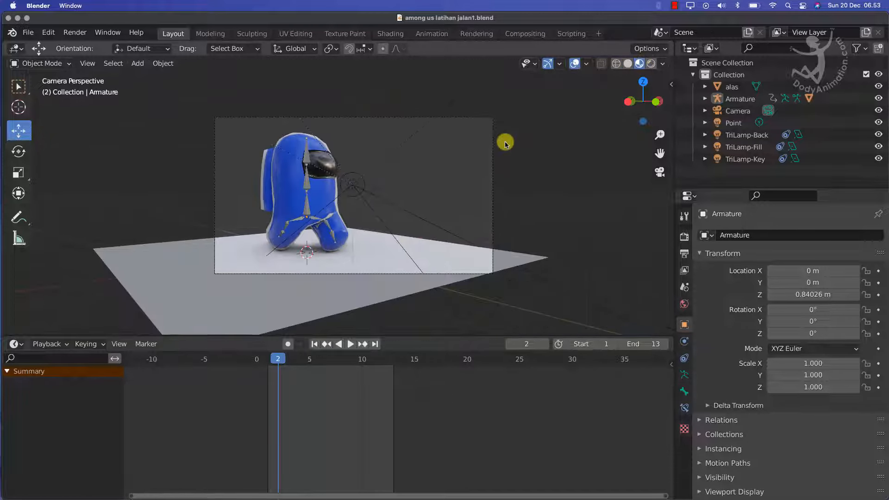
pyautogui.scroll(2, 505, 141)
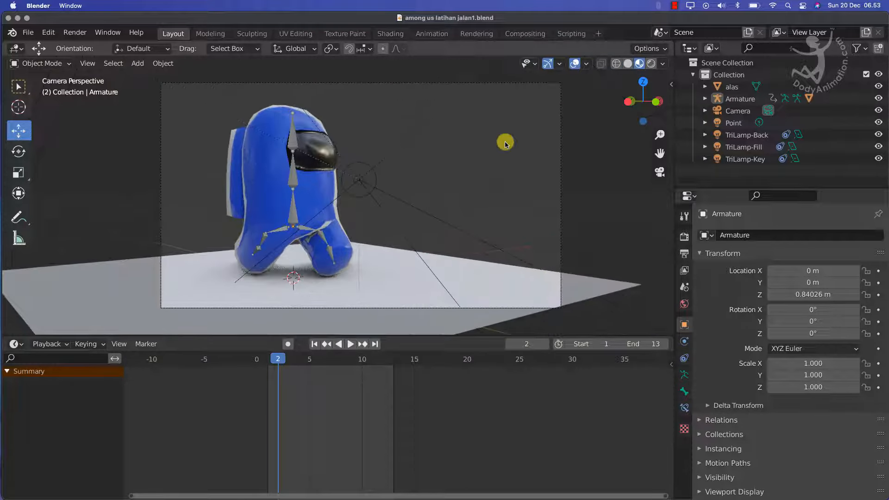
pyautogui.click(650, 64)
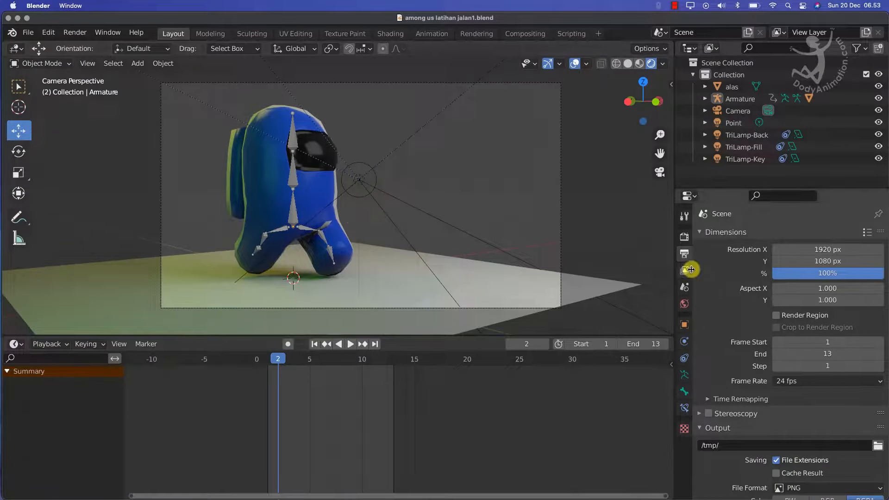
# Turn off Motion Blur in the scene's Eevee render settings.
pyautogui.click(686, 239)
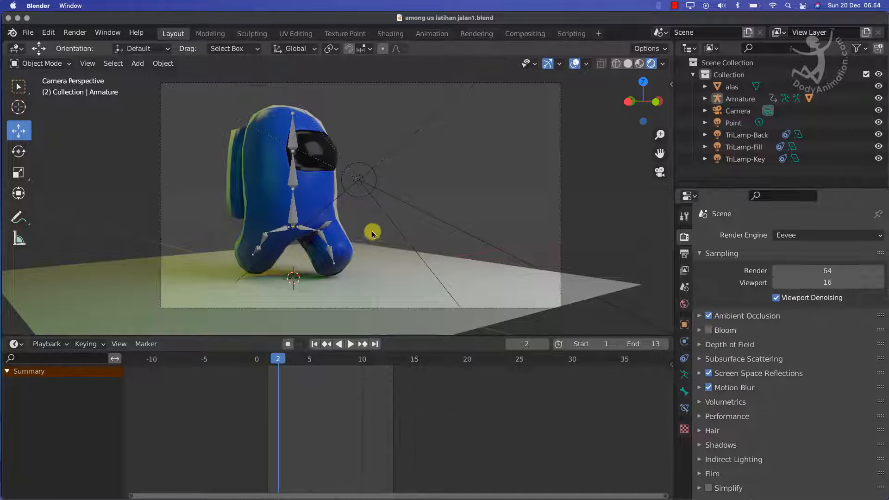
pyautogui.scroll(3, 363, 236)
pyautogui.scroll(-1, 371, 239)
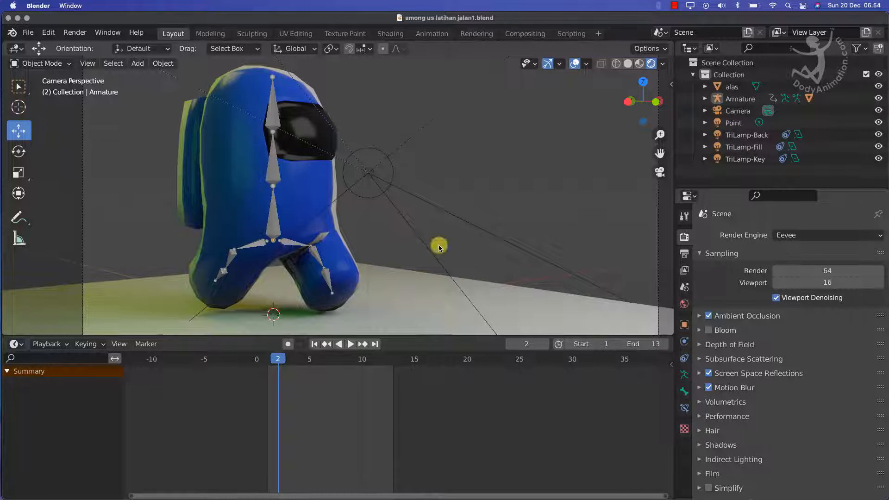
pyautogui.scroll(-2, 724, 342)
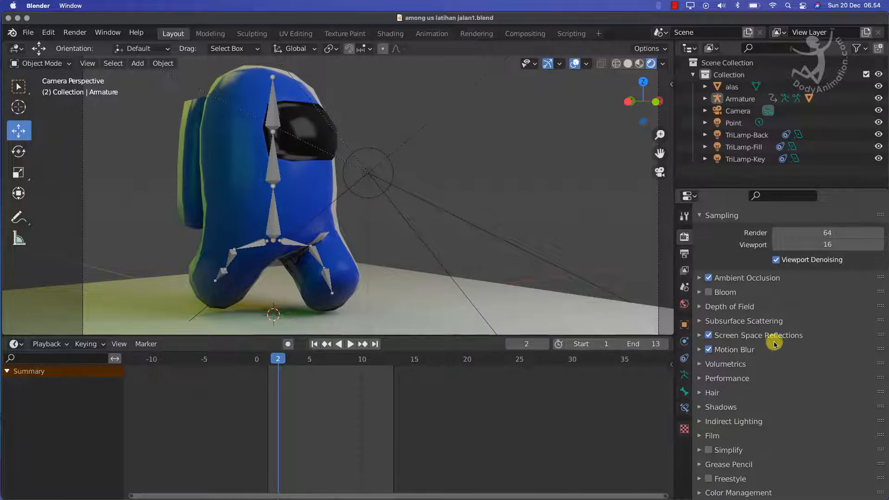
pyautogui.click(710, 351)
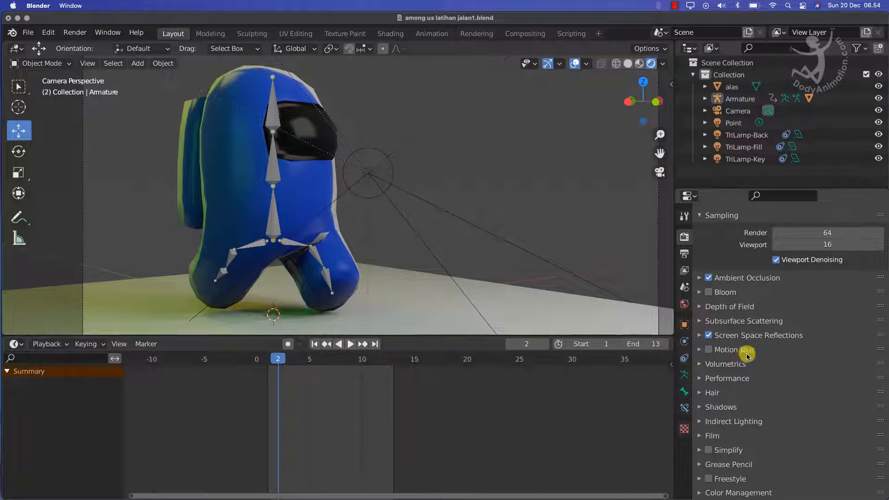
# Expand the Color Management settings and set the Look to High Contrast.
pyautogui.click(702, 493)
pyautogui.scroll(-6, 763, 432)
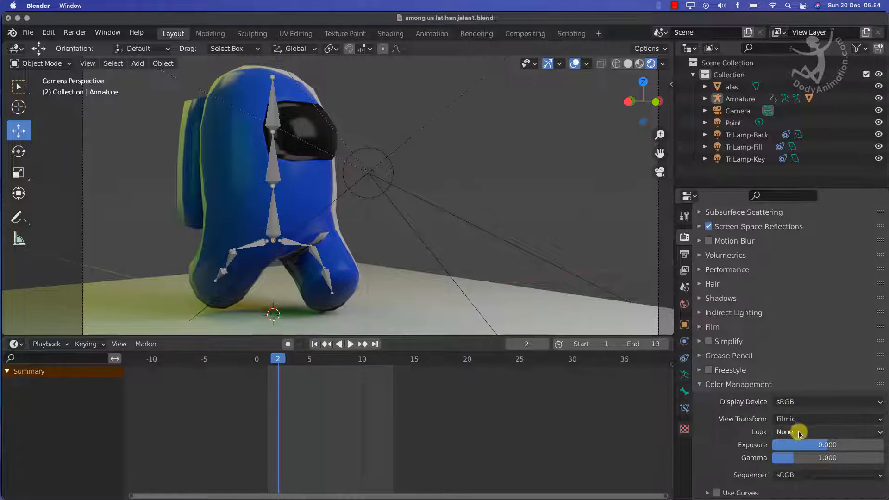
pyautogui.click(781, 432)
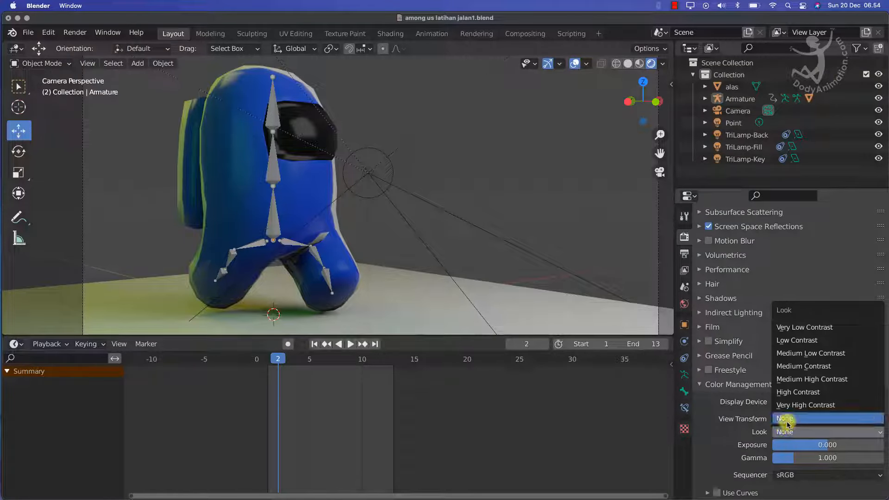
pyautogui.click(790, 393)
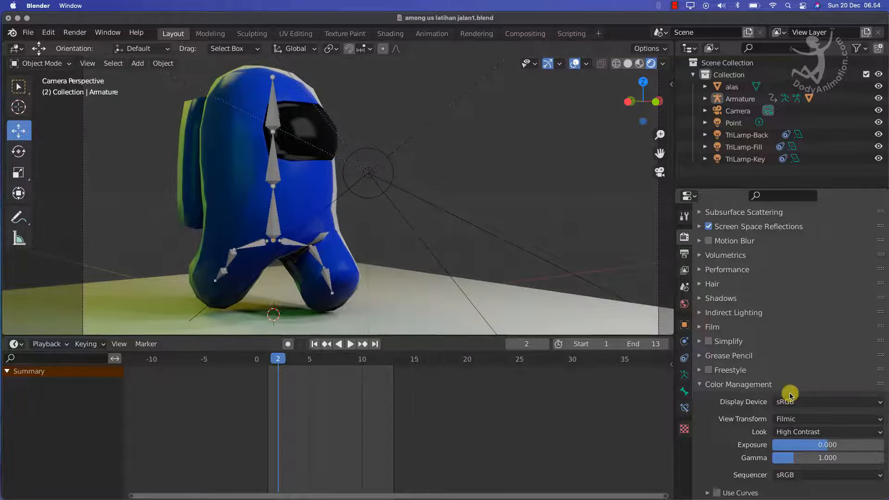
# Try the Medium Contrast look for comparison and return the Look to High Contrast.
pyautogui.click(794, 432)
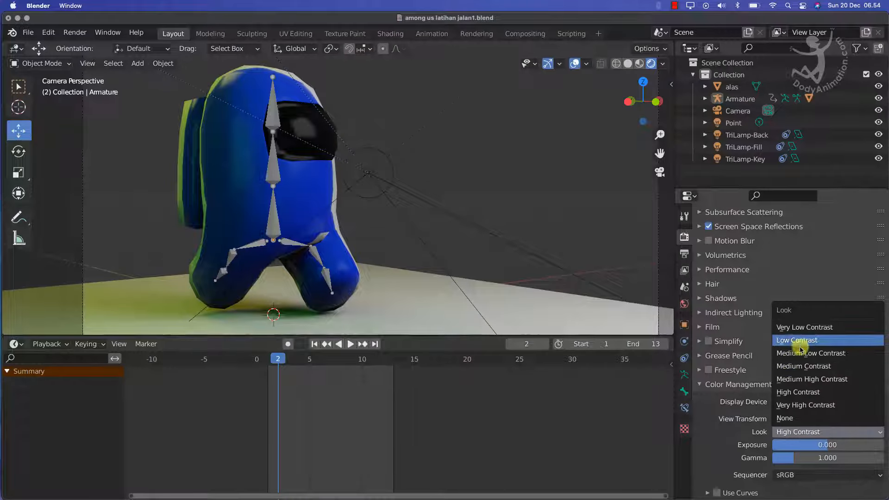
pyautogui.click(794, 366)
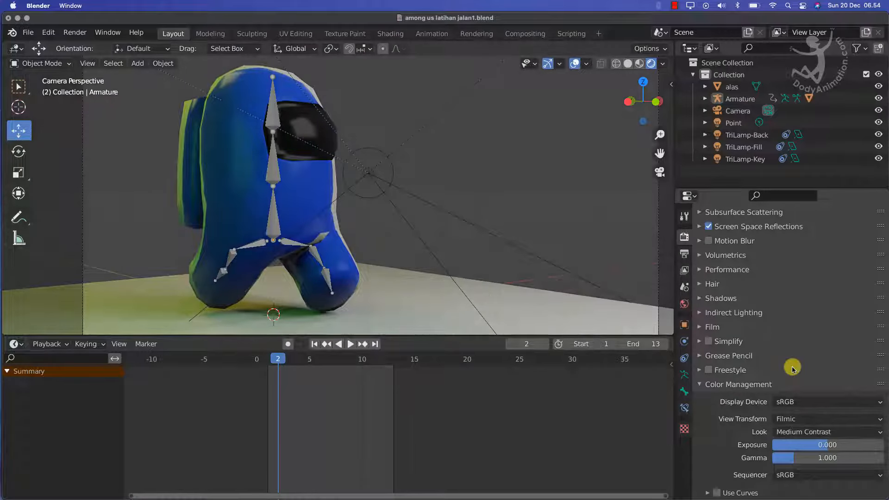
pyautogui.click(785, 431)
pyautogui.click(790, 393)
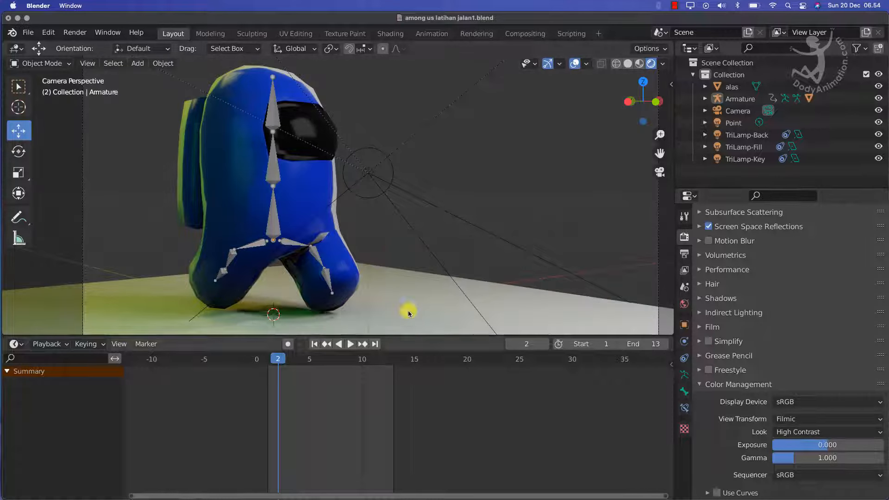
# Set the render resolution percentage to 50% in the output dimensions and bring the Output settings into view.
pyautogui.click(686, 257)
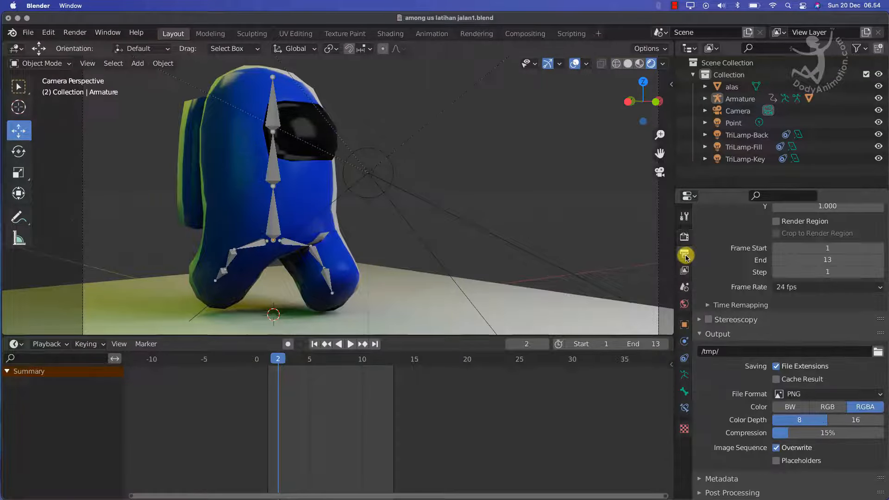
pyautogui.scroll(4, 837, 291)
pyautogui.scroll(1, 838, 292)
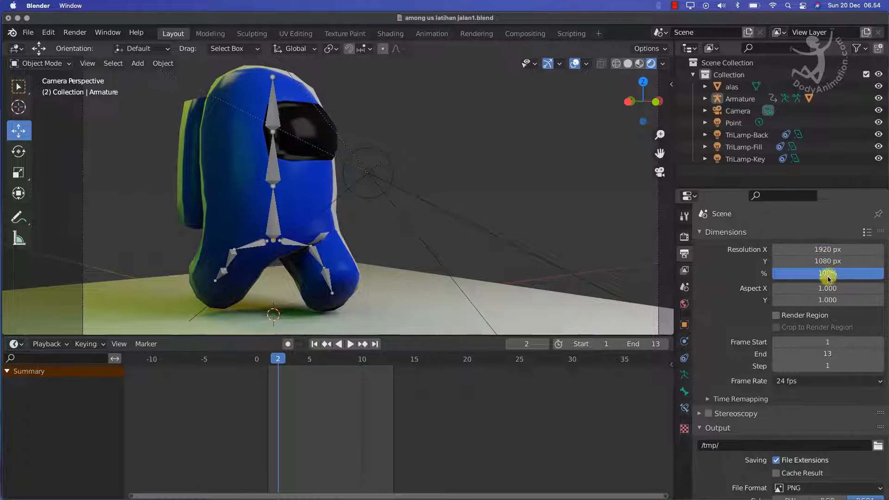
pyautogui.click(827, 274)
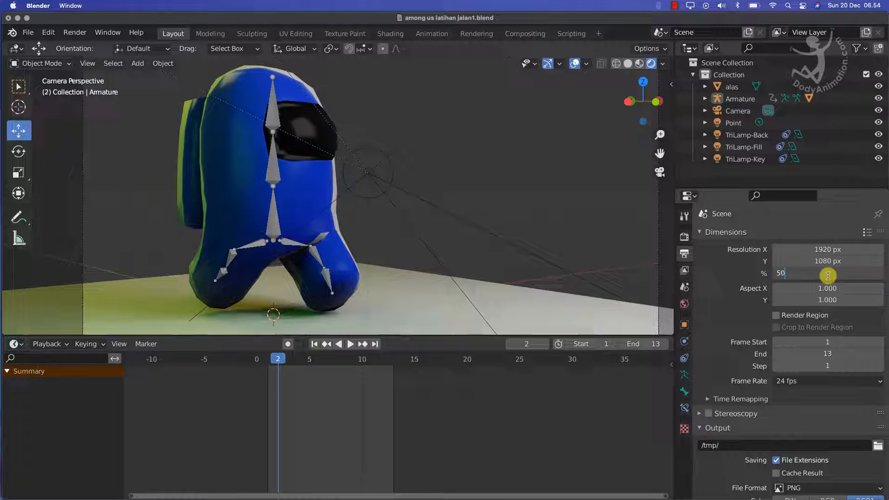
pyautogui.write('50')
pyautogui.press('Return')
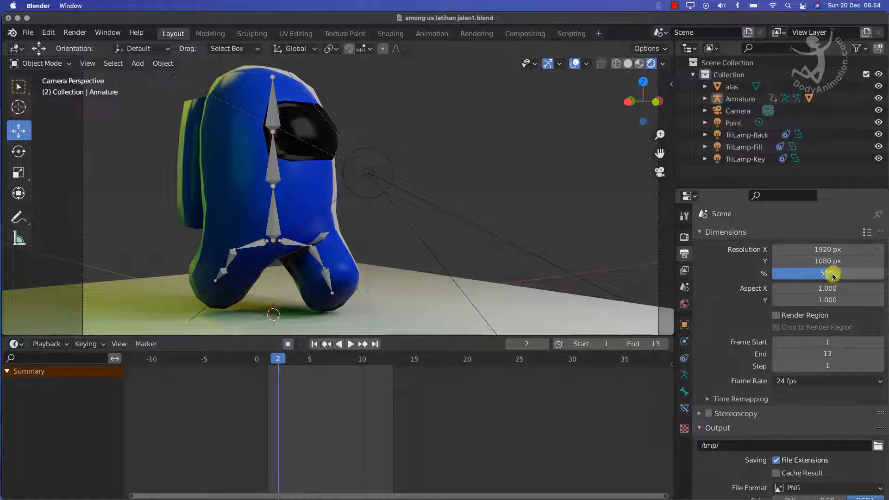
pyautogui.scroll(-5, 820, 339)
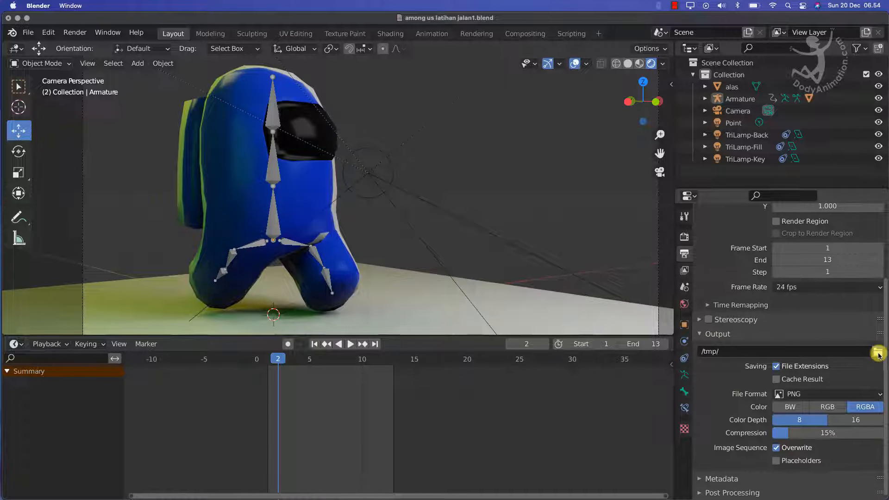
# Set the render output path to the Desktop folder with the file name "among us jalan".
pyautogui.click(877, 353)
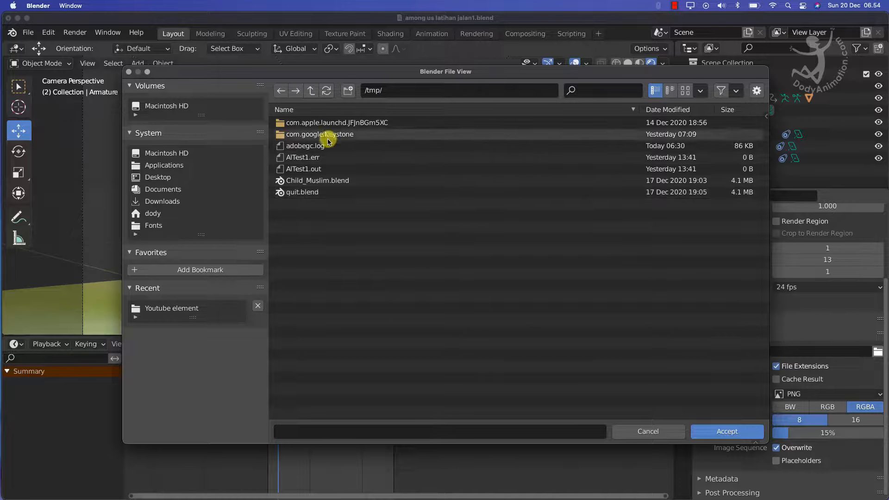
pyautogui.click(158, 180)
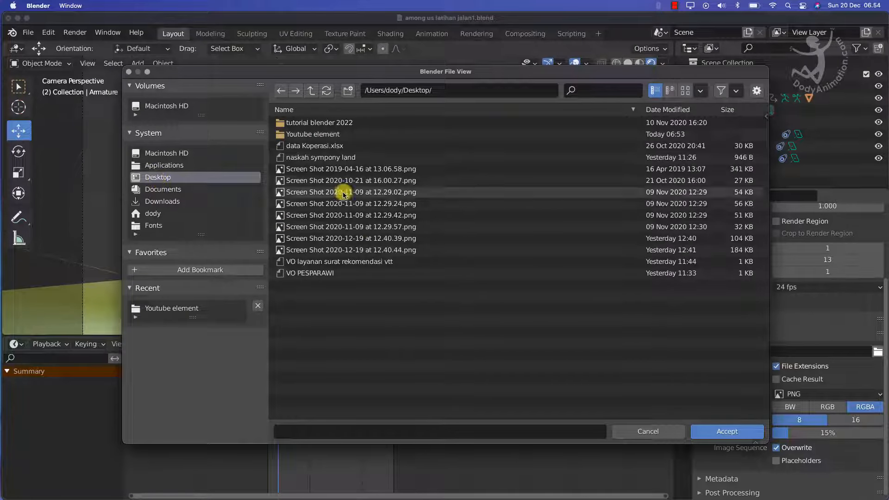
pyautogui.click(310, 429)
pyautogui.write('among us jalan')
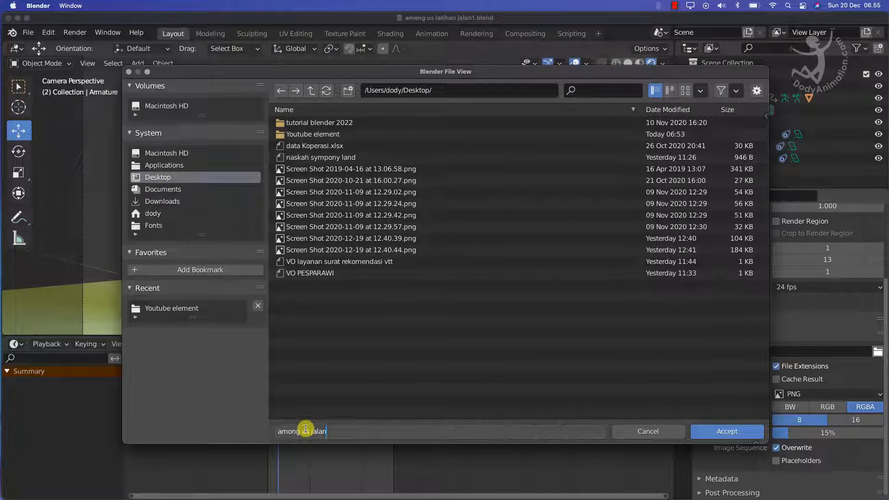
pyautogui.click(714, 431)
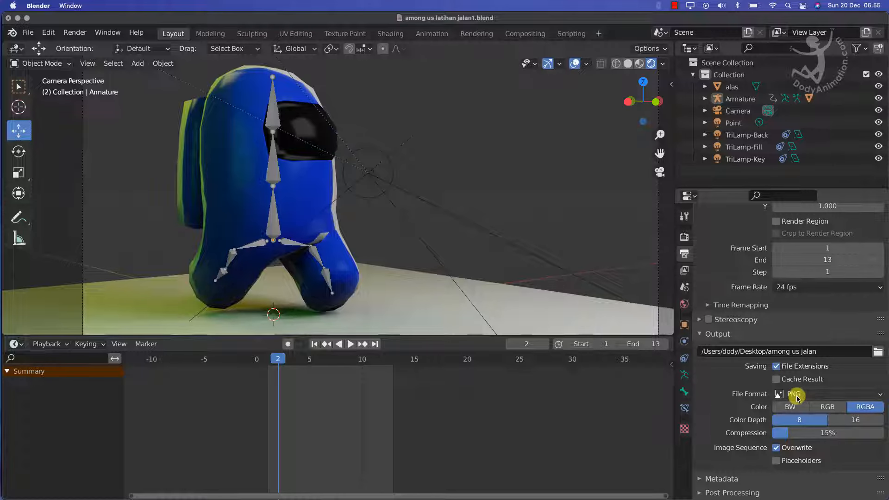
# Change the output file format from PNG images to FFmpeg video.
pyautogui.click(797, 397)
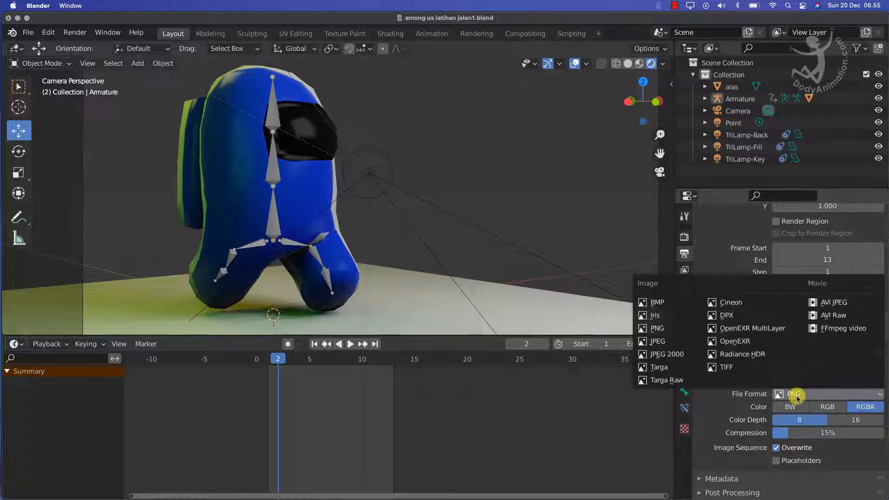
pyautogui.click(829, 331)
pyautogui.scroll(5, 829, 389)
# Render the full animation from the camera view and move the render window clear of the main window's corner.
pyautogui.scroll(3, 321, 138)
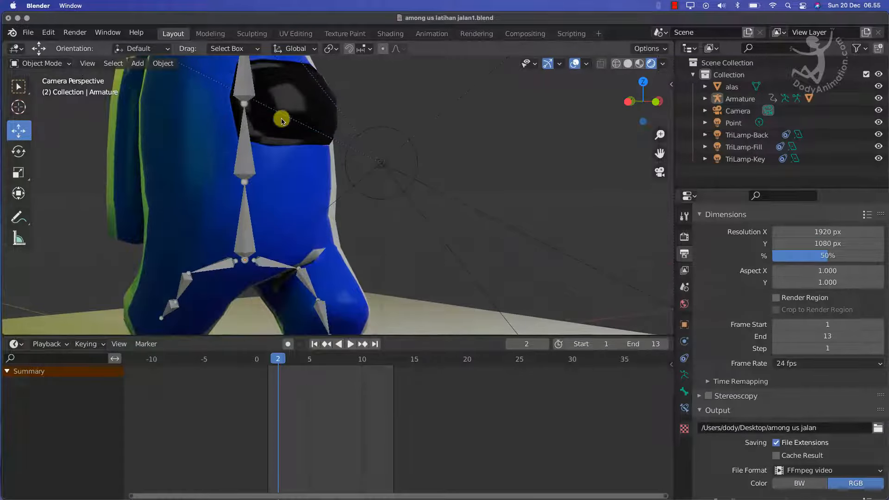
pyautogui.scroll(-5, 273, 147)
pyautogui.click(74, 32)
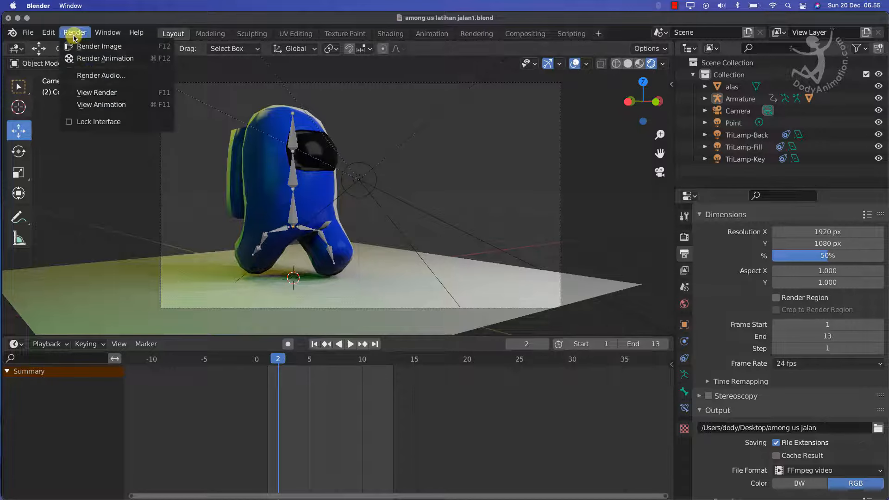
pyautogui.click(86, 59)
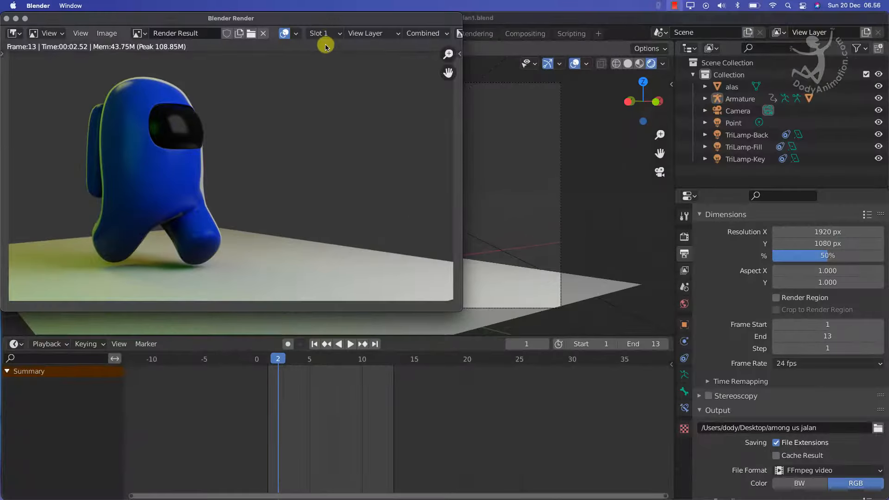
pyautogui.moveTo(325, 21); pyautogui.dragTo(440, 49)
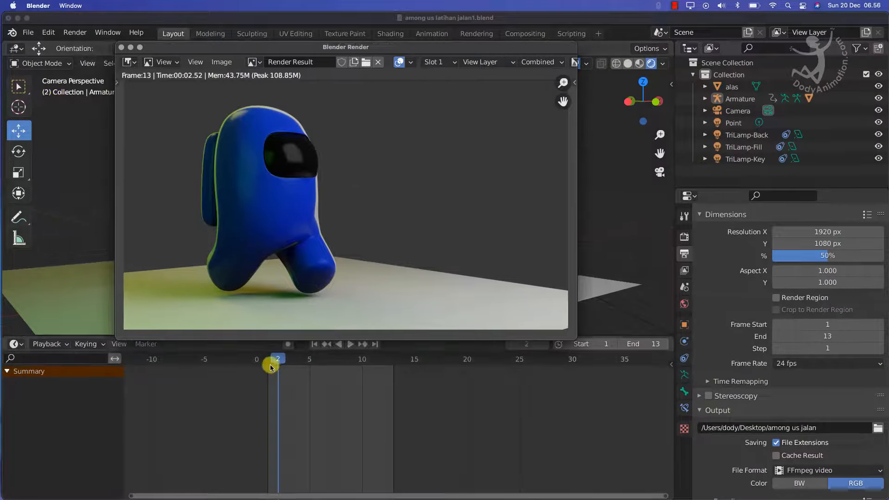
# Scrub the timeline to frame 13, then view the rendered animation with its playback window moved over the viewport.
pyautogui.moveTo(271, 361); pyautogui.dragTo(393, 367)
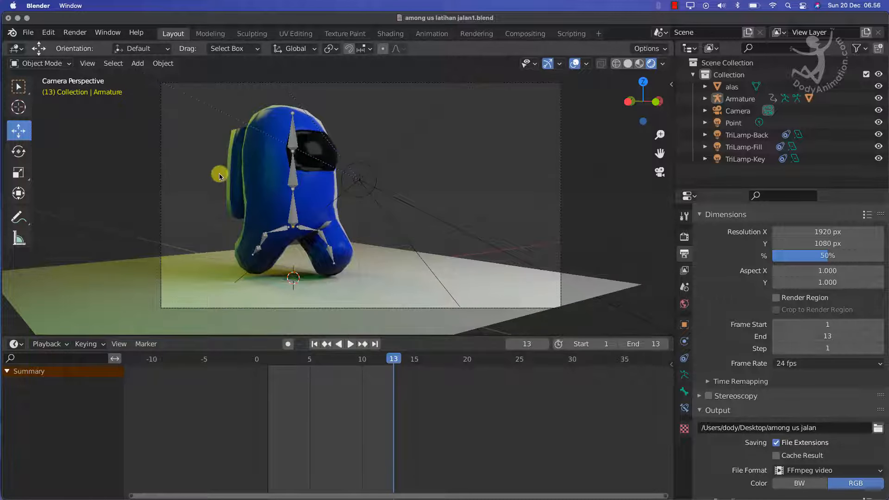
pyautogui.click(74, 33)
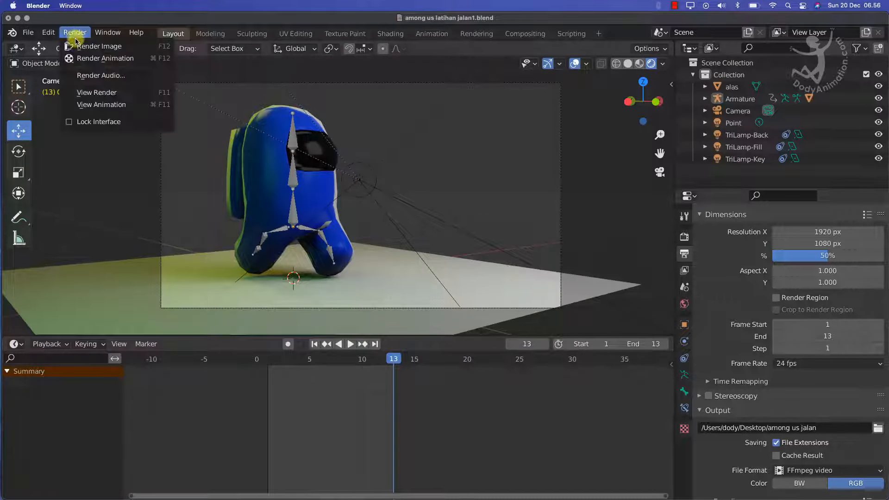
pyautogui.click(98, 107)
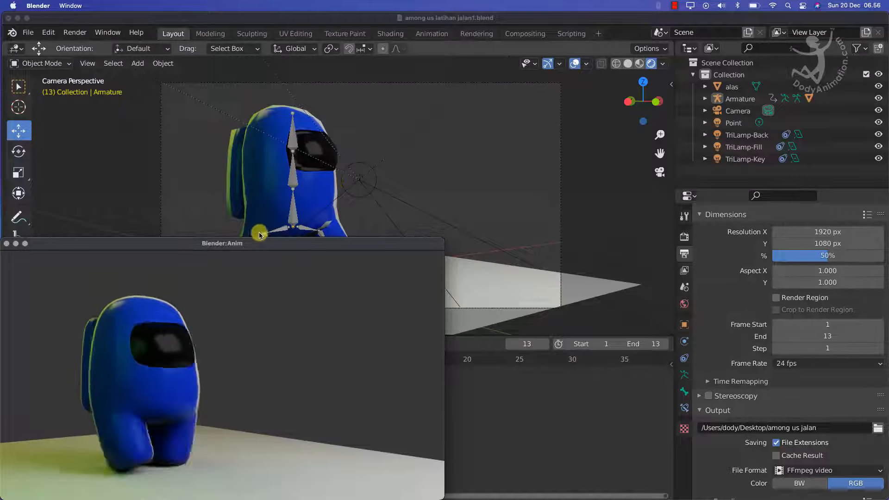
pyautogui.moveTo(263, 238); pyautogui.dragTo(396, 100)
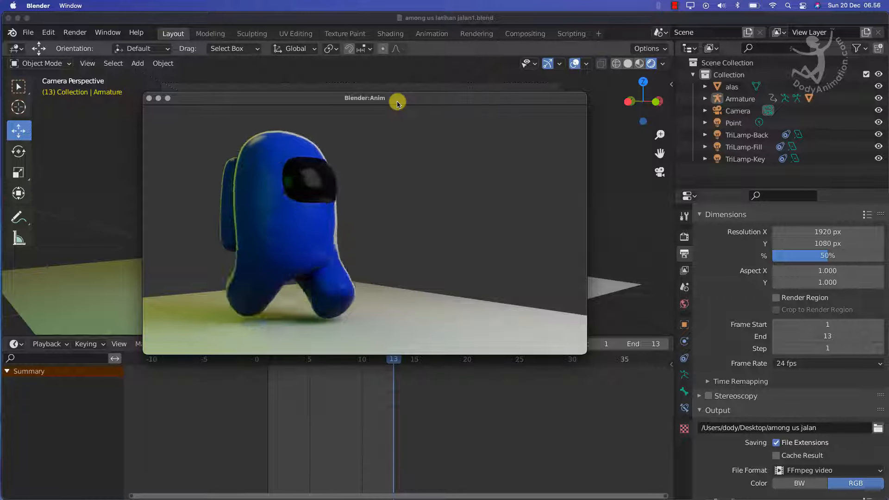
pyautogui.moveTo(397, 102); pyautogui.dragTo(391, 116)
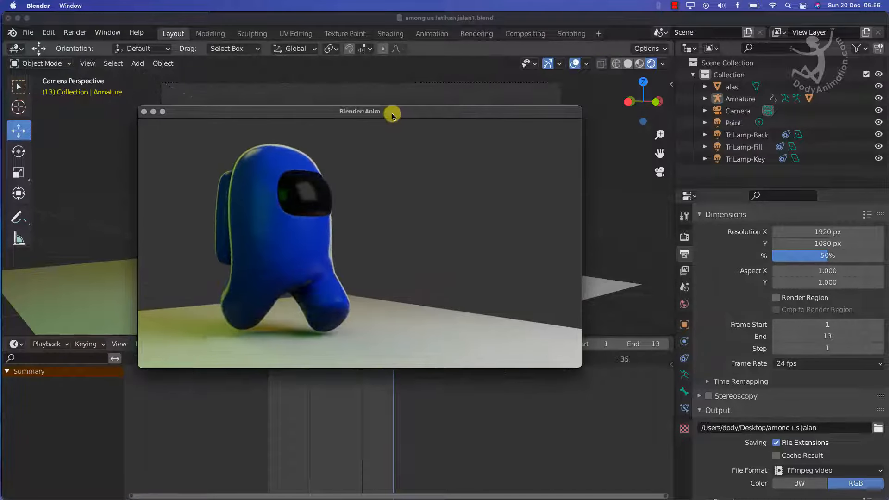